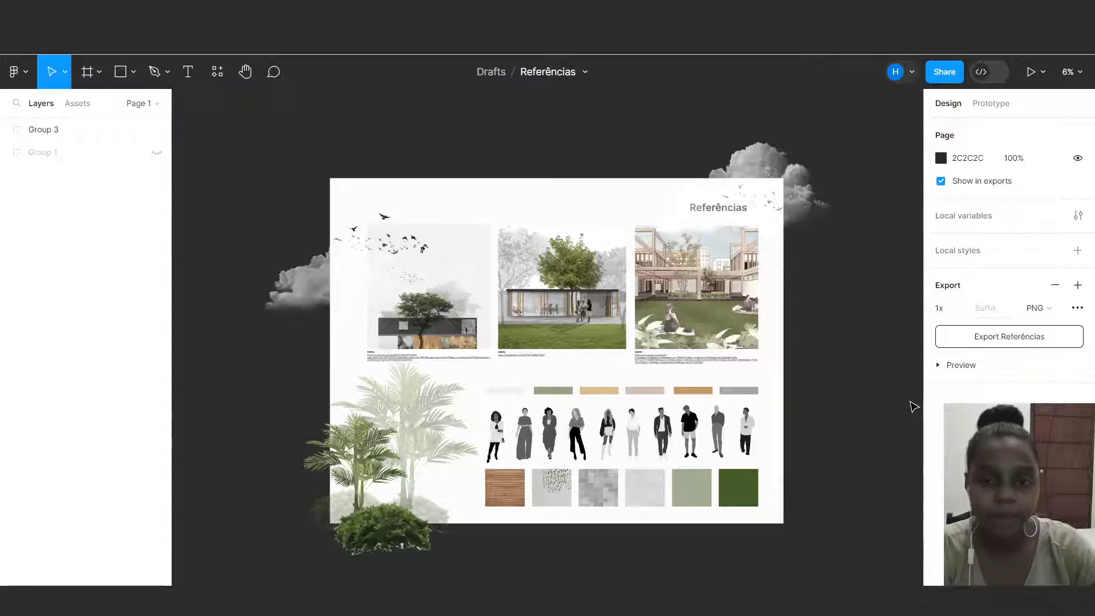
pyautogui.click(495, 311)
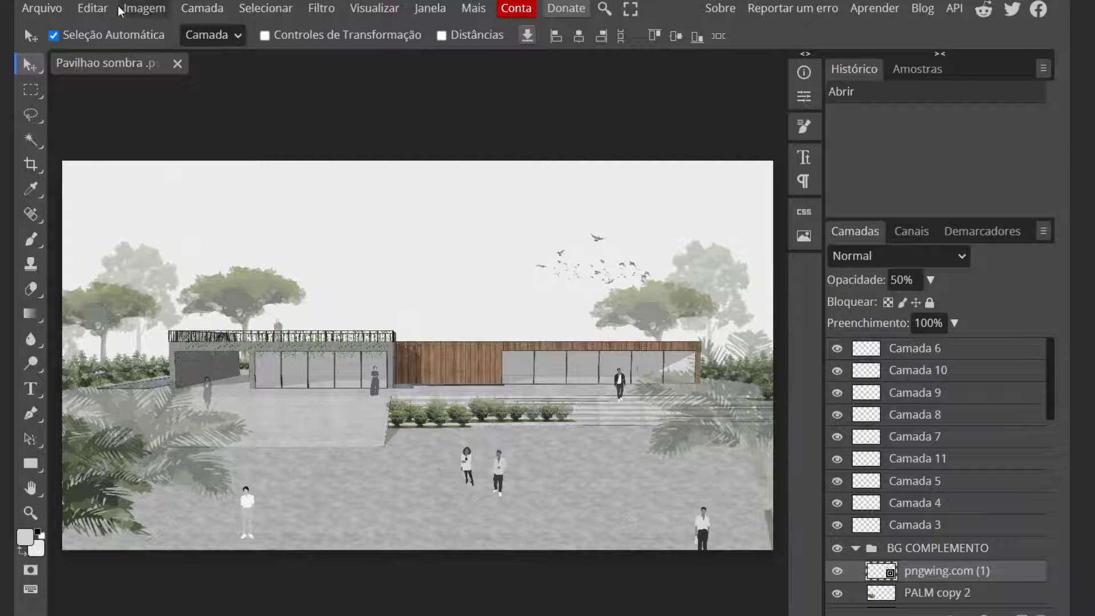
pyautogui.click(87, 8)
pyautogui.moveTo(146, 511)
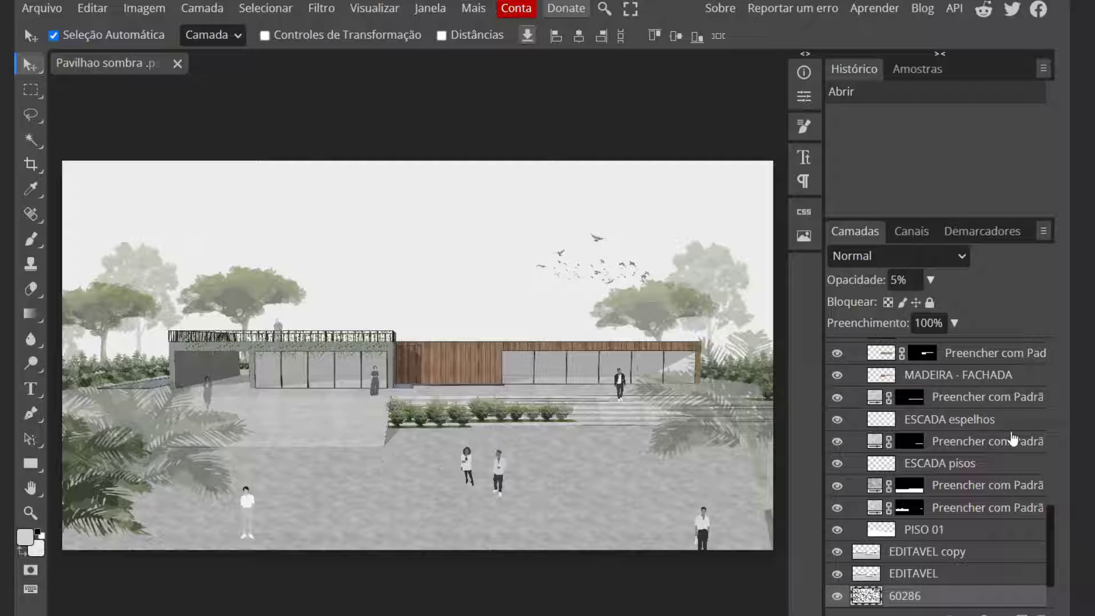
# Step: Collapse the PISOS E REVESTIMENTOS and BG COMPLEMENTO layer groups
pyautogui.scroll(5, 946, 425)
pyautogui.scroll(-5, 901, 439)
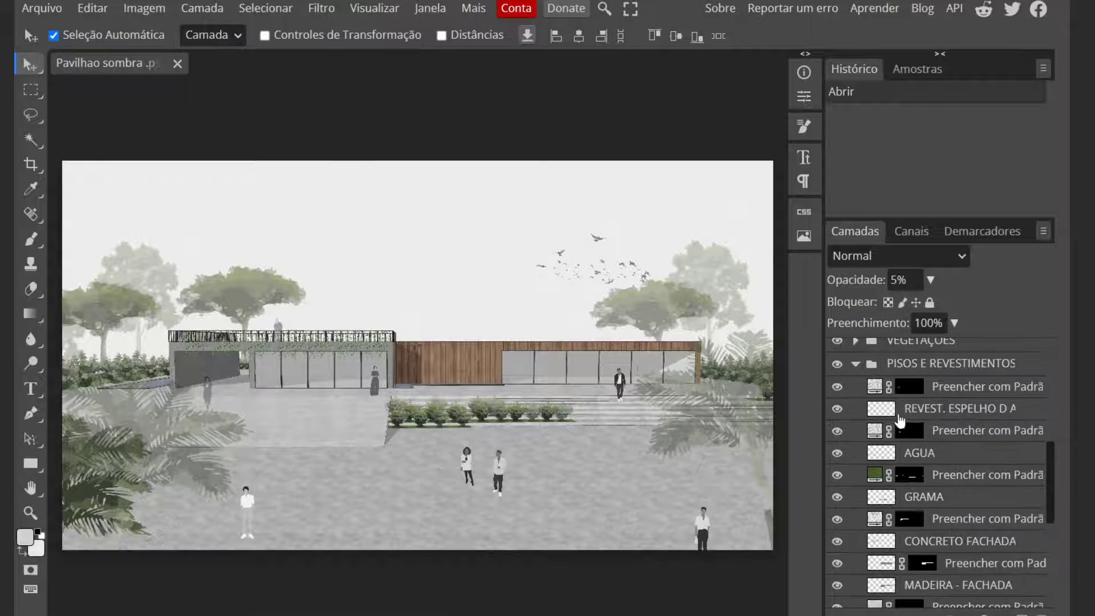
pyautogui.scroll(2, 856, 450)
pyautogui.click(855, 450)
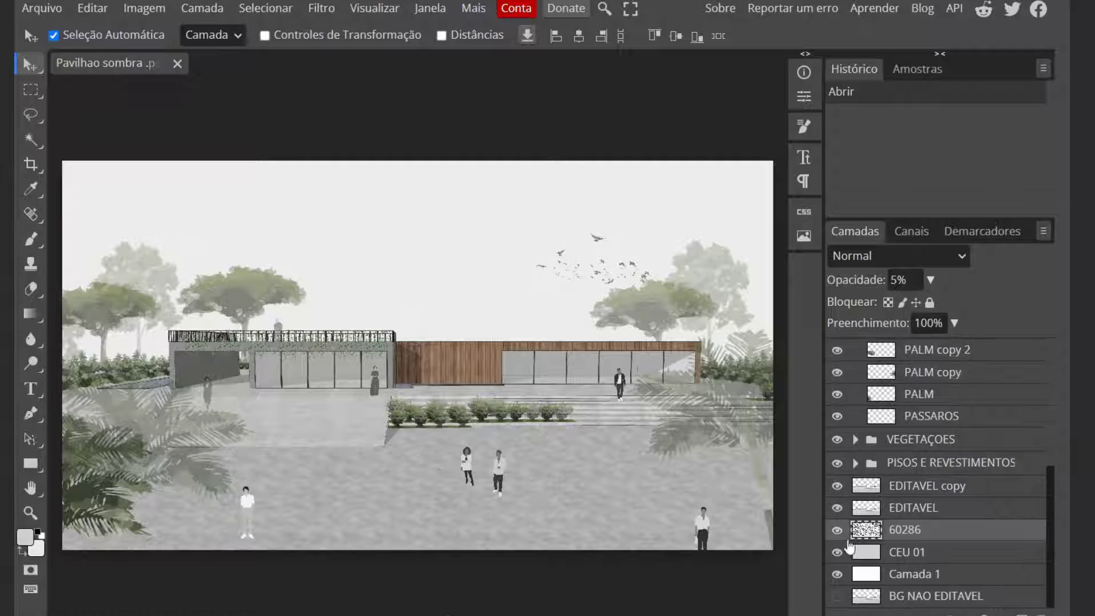
pyautogui.scroll(5, 879, 450)
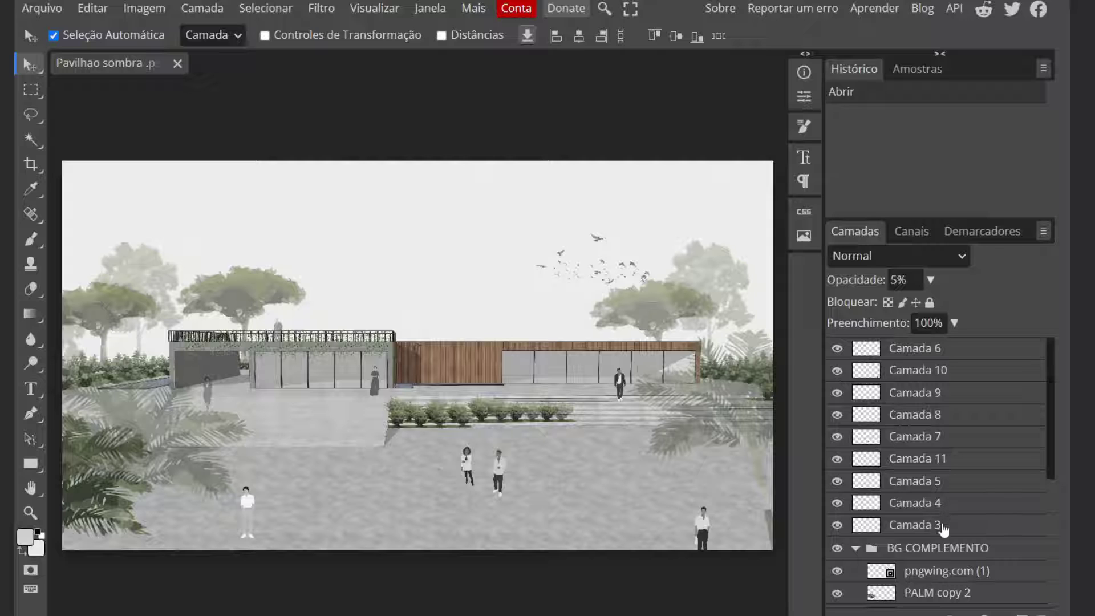
pyautogui.click(855, 548)
pyautogui.scroll(-5, 913, 533)
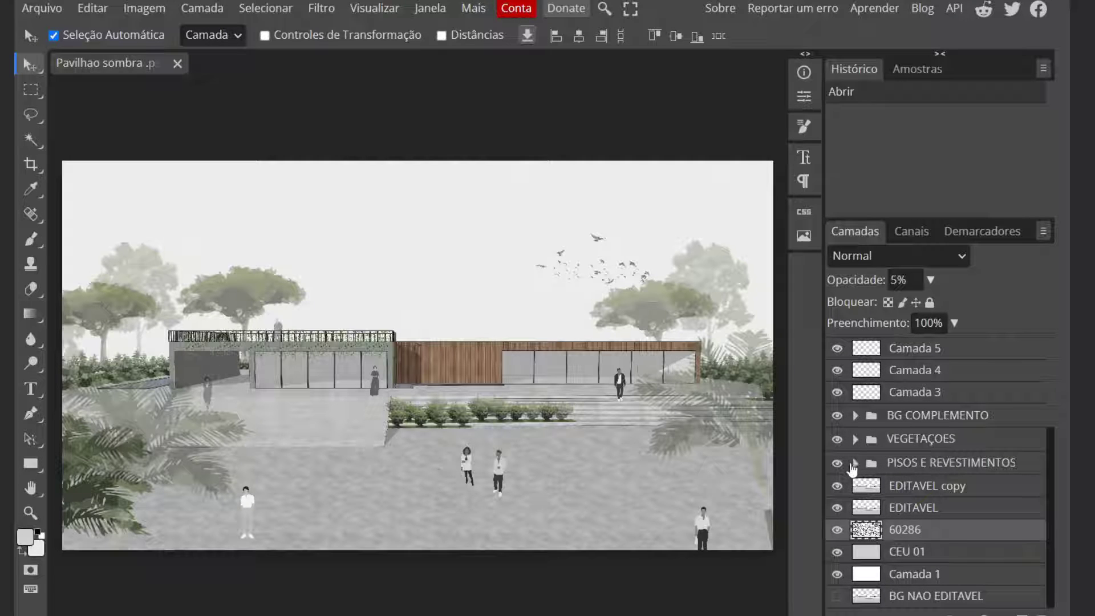
pyautogui.click(855, 463)
pyautogui.click(855, 463)
# Step: Group the layers from Camada 3 up to Camada 6 into a folder and rename it PP
pyautogui.scroll(5, 935, 491)
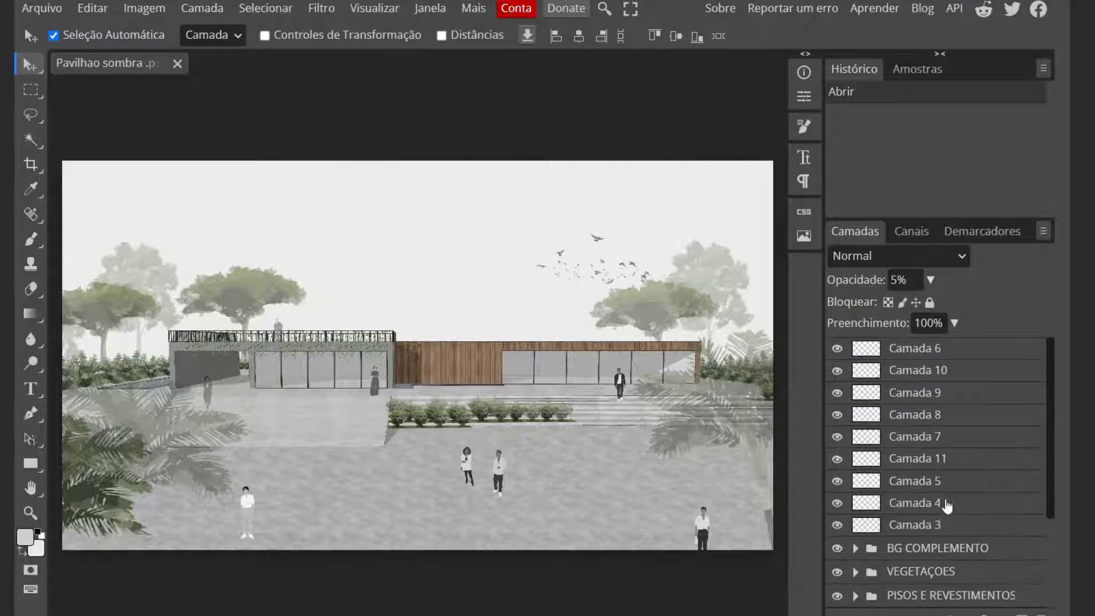
pyautogui.click(835, 525)
pyautogui.click(838, 503)
pyautogui.click(903, 533)
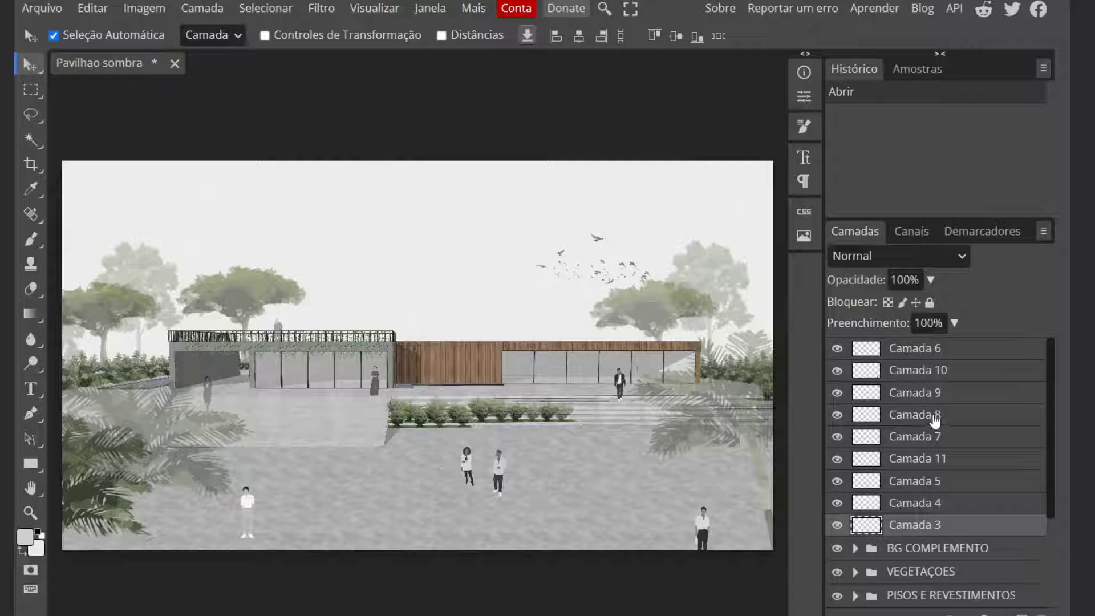
pyautogui.keyDown('shift'); pyautogui.click(930, 355); pyautogui.keyUp('shift')
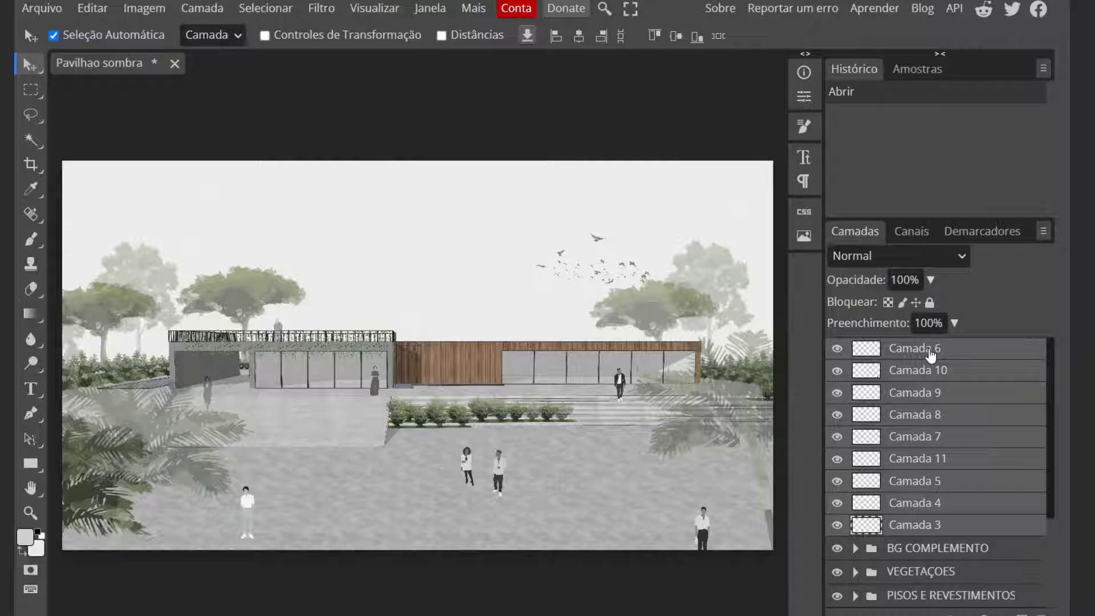
pyautogui.hotkey('ctrl', 'g')
pyautogui.doubleClick(892, 351)
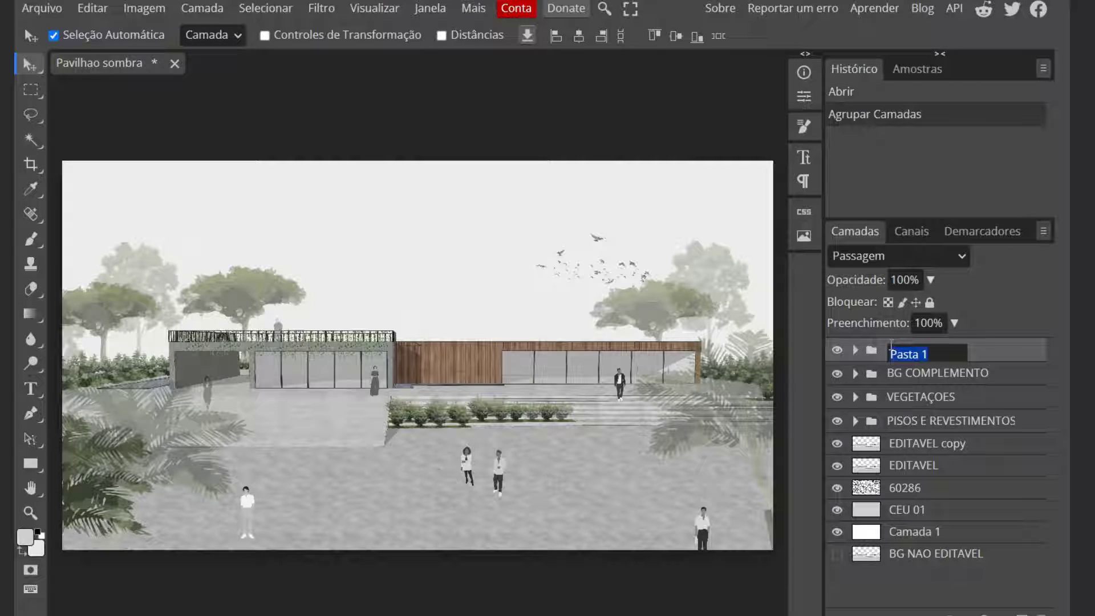
pyautogui.write('PP')
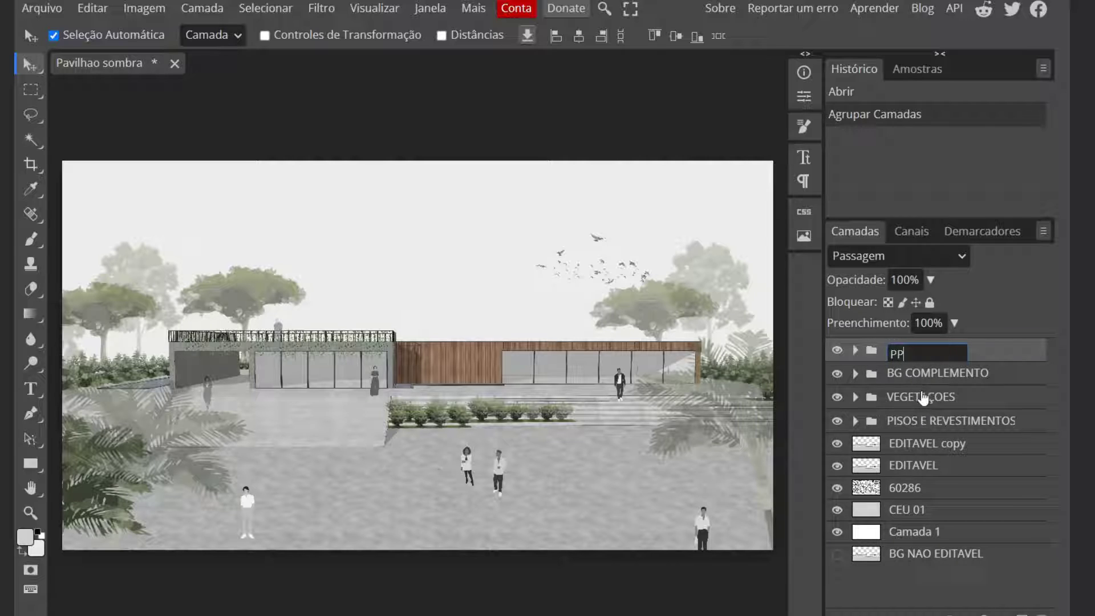
pyautogui.press('Return')
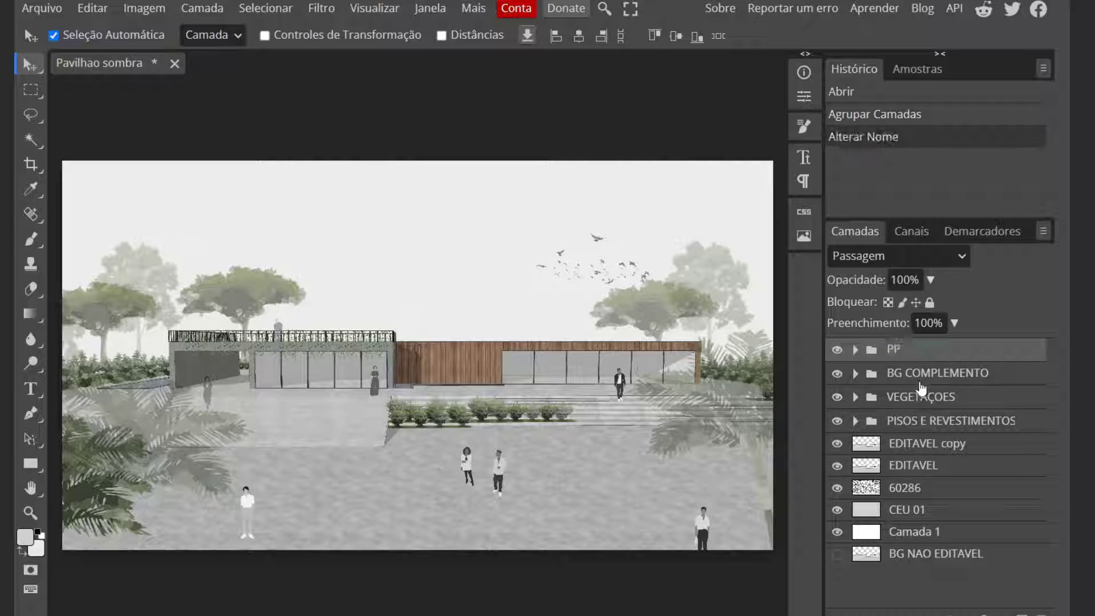
pyautogui.doubleClick(907, 349)
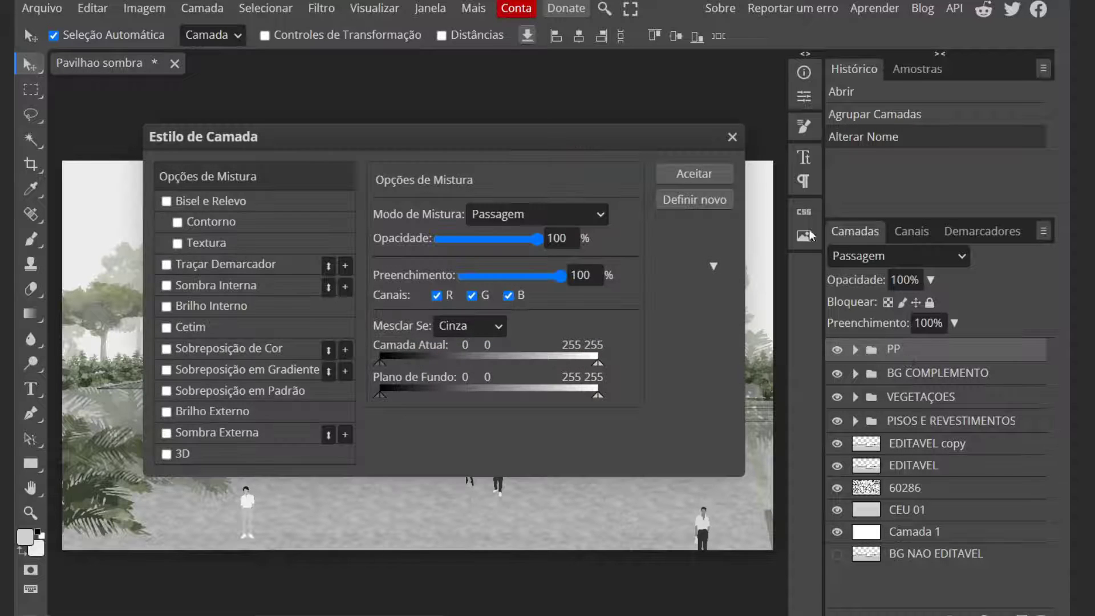
pyautogui.press('Escape')
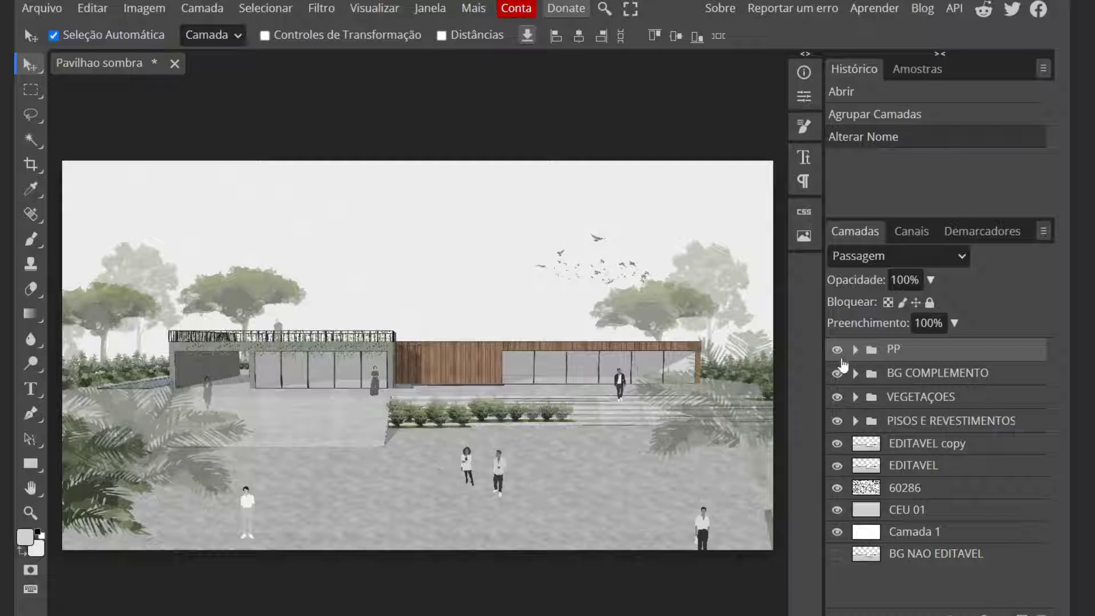
pyautogui.doubleClick(895, 350)
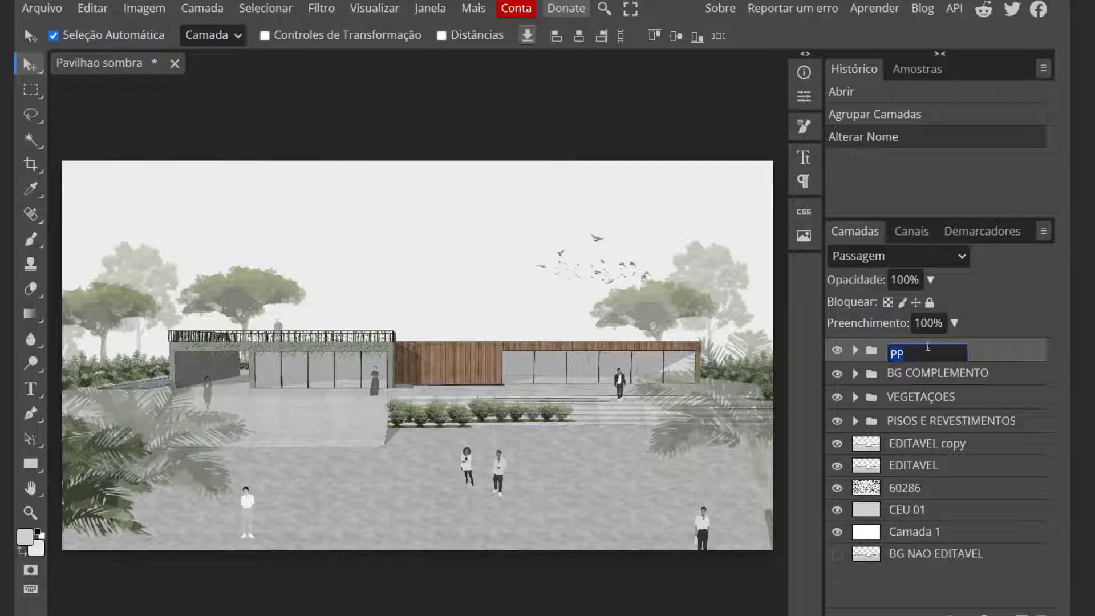
pyautogui.click(937, 389)
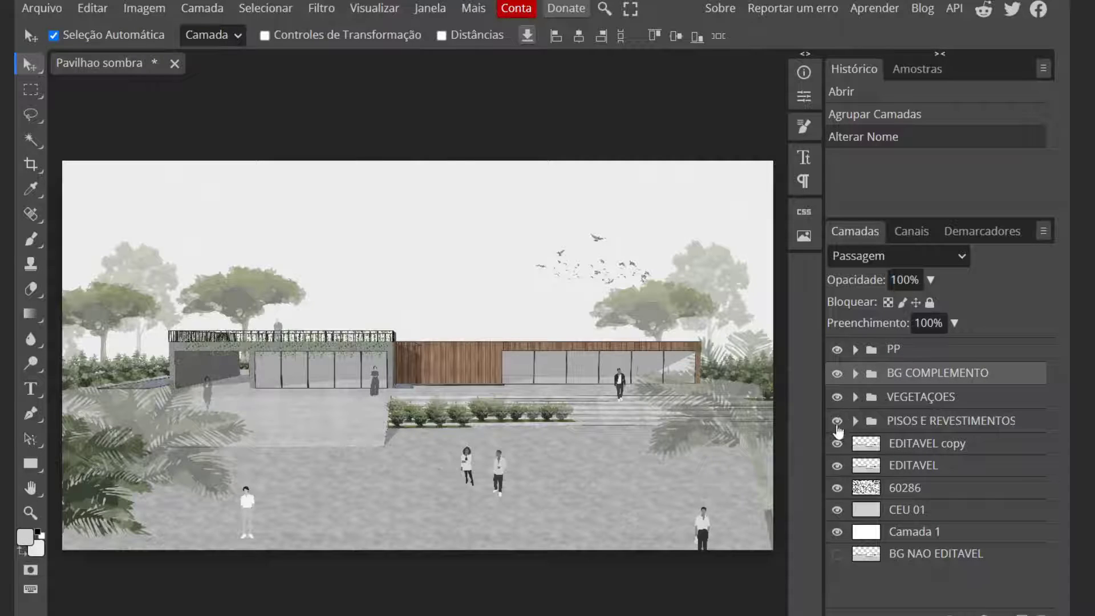
# Step: Hide the PISOS E REVESTIMENTOS, VEGETAÇOES and PP groups, leaving the EDITAVEL copy layer shown
pyautogui.click(837, 420)
pyautogui.click(837, 396)
pyautogui.click(837, 350)
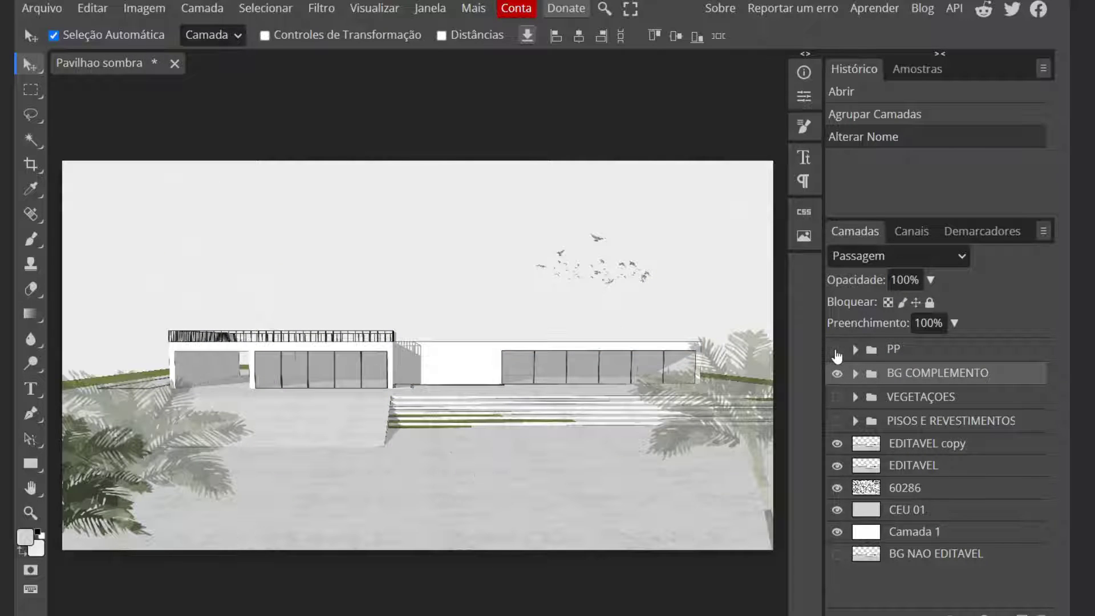
pyautogui.click(837, 444)
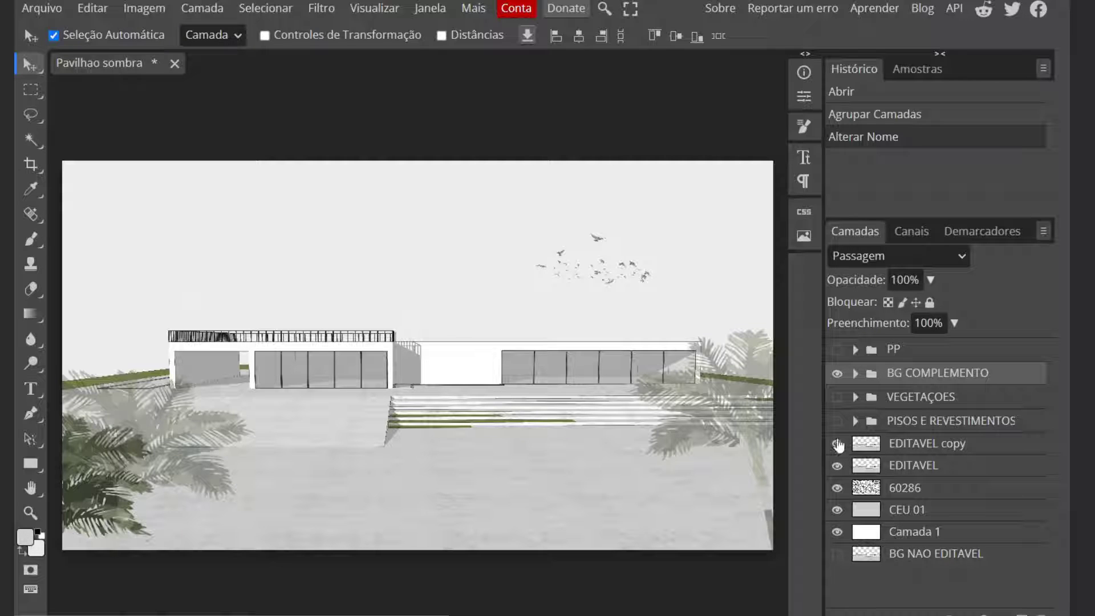
pyautogui.click(837, 444)
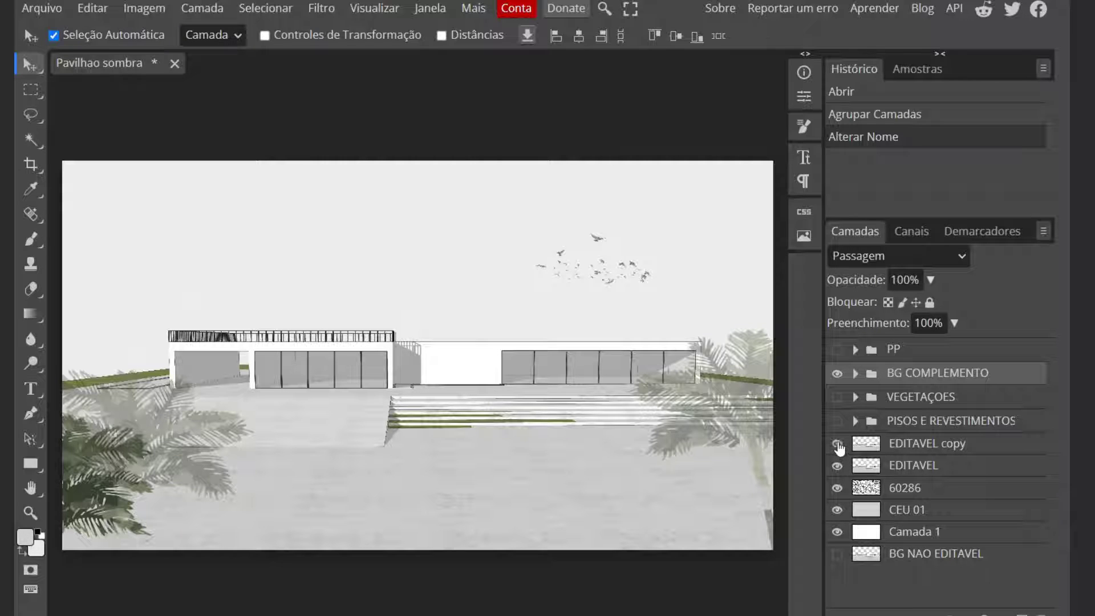
# Step: Hide the 60286, CEU 01, Camada 1, EDITAVEL and EDITAVEL copy layers and the BG COMPLEMENTO group
pyautogui.click(837, 488)
pyautogui.click(836, 510)
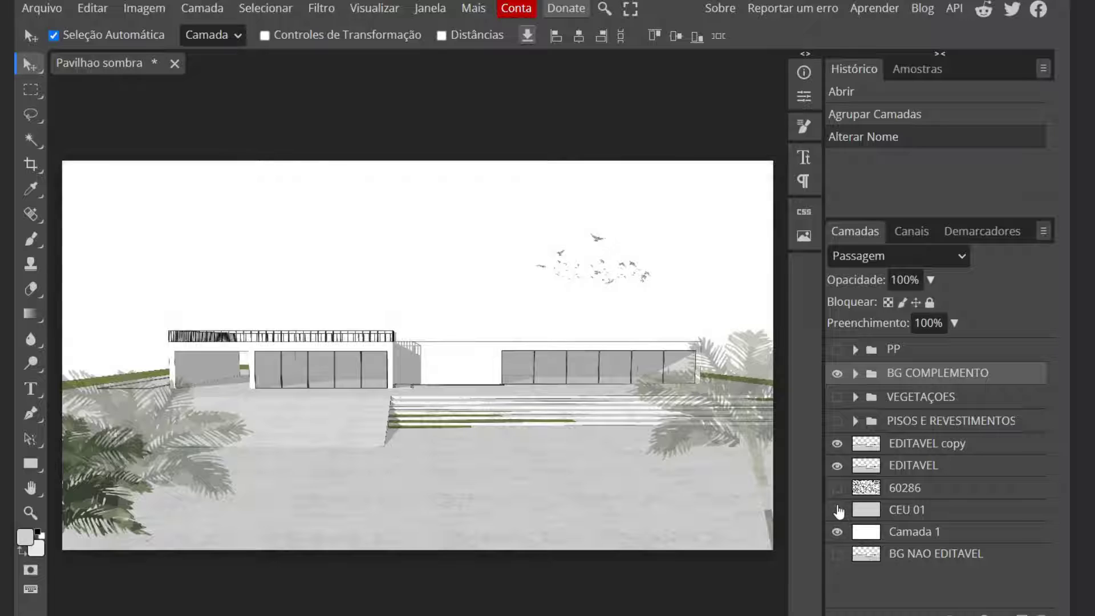
pyautogui.click(837, 532)
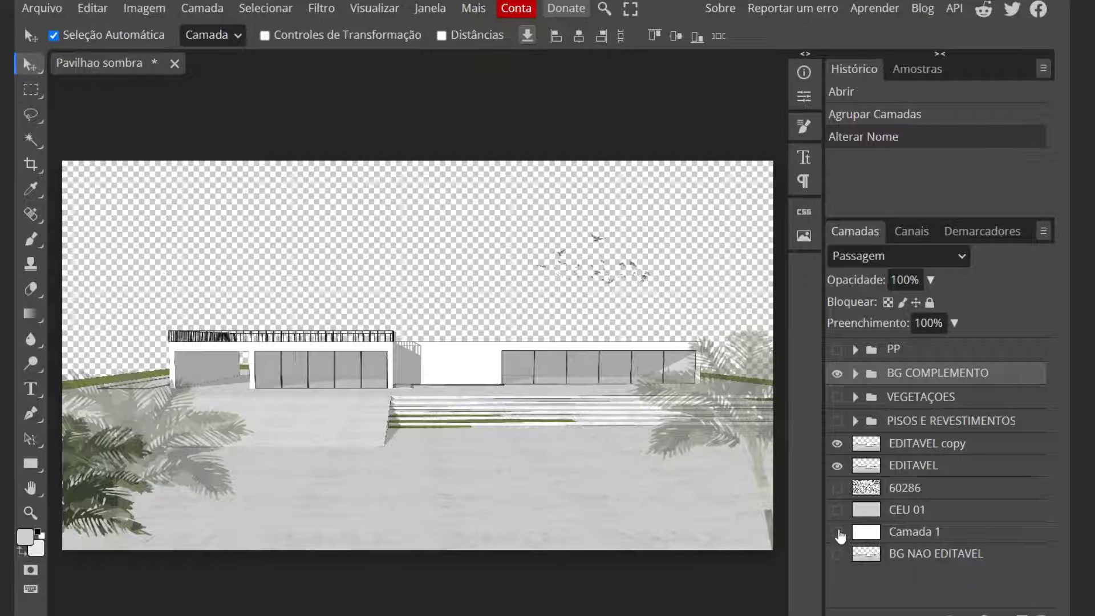
pyautogui.click(836, 466)
pyautogui.click(837, 443)
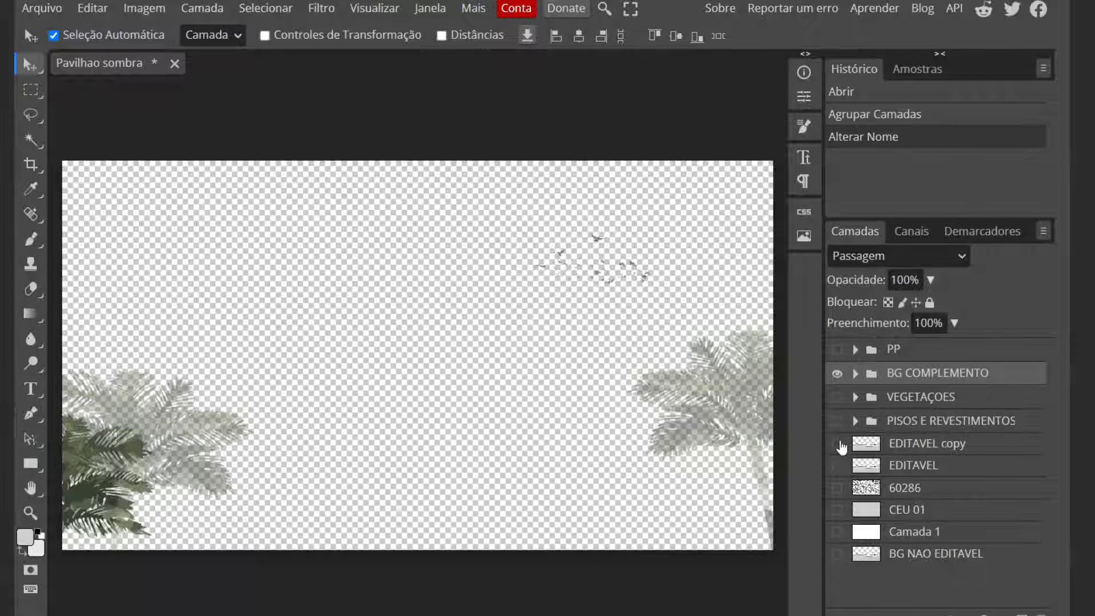
pyautogui.click(837, 373)
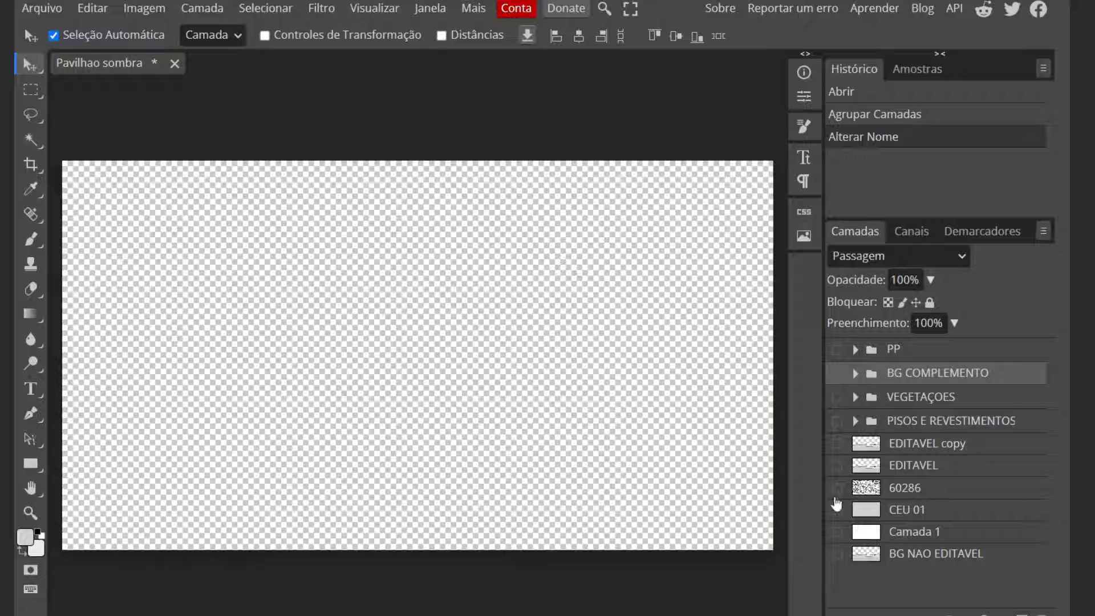
# Step: Show the EDITAVEL base image with the CEU 01 and Camada 1 background layers
pyautogui.click(836, 466)
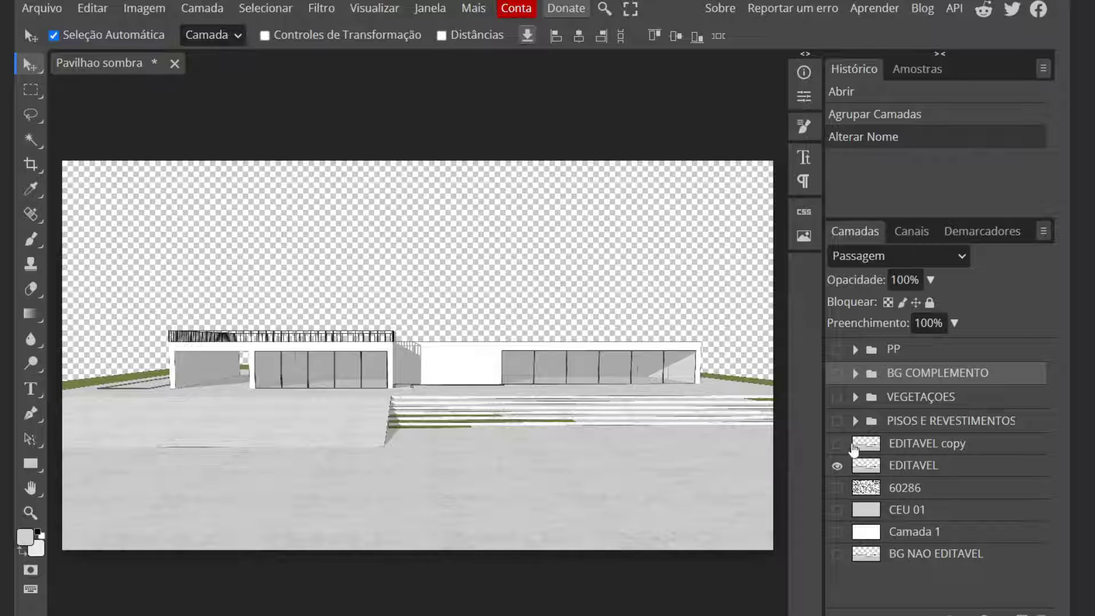
pyautogui.click(837, 509)
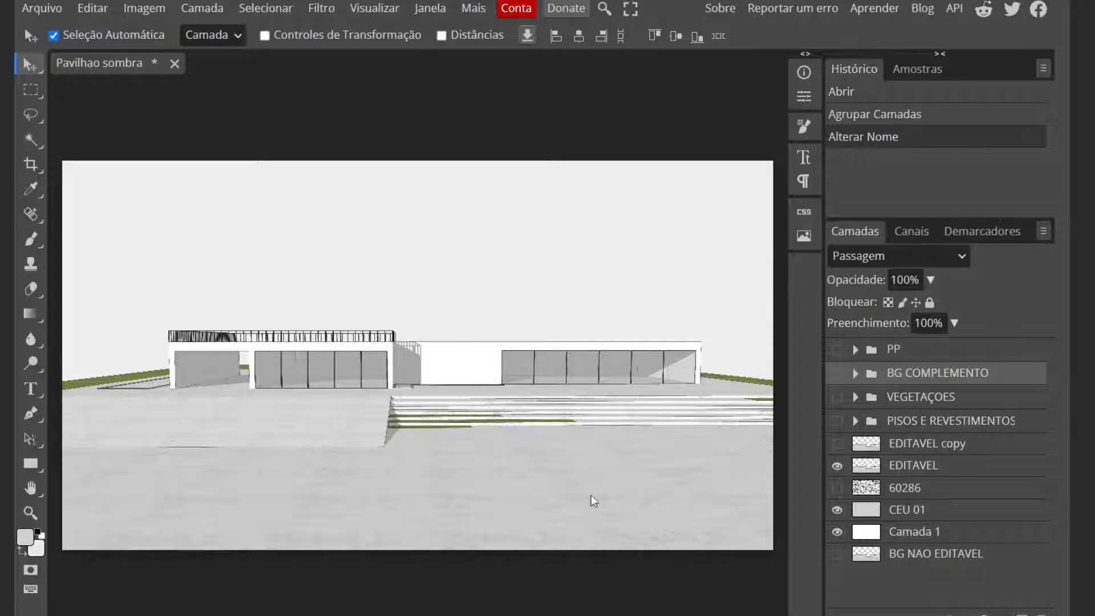
# Step: Try preparing a Paint Bucket fill over a rectangular selection of the whole canvas, checking the foreground colour
pyautogui.click(29, 89)
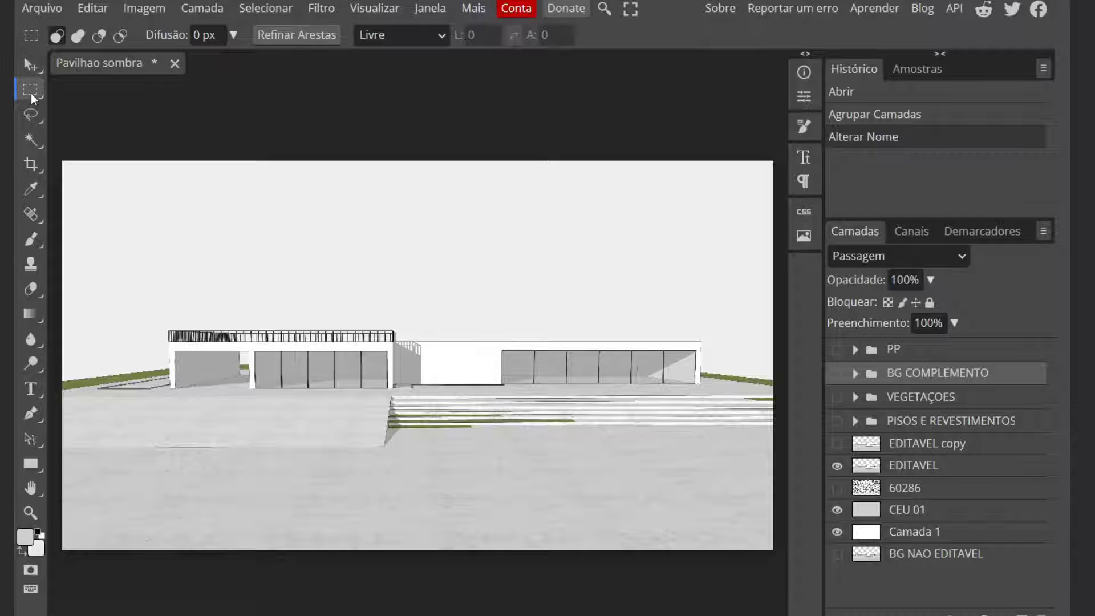
pyautogui.moveTo(61, 159); pyautogui.dragTo(787, 561)
pyautogui.click(37, 321)
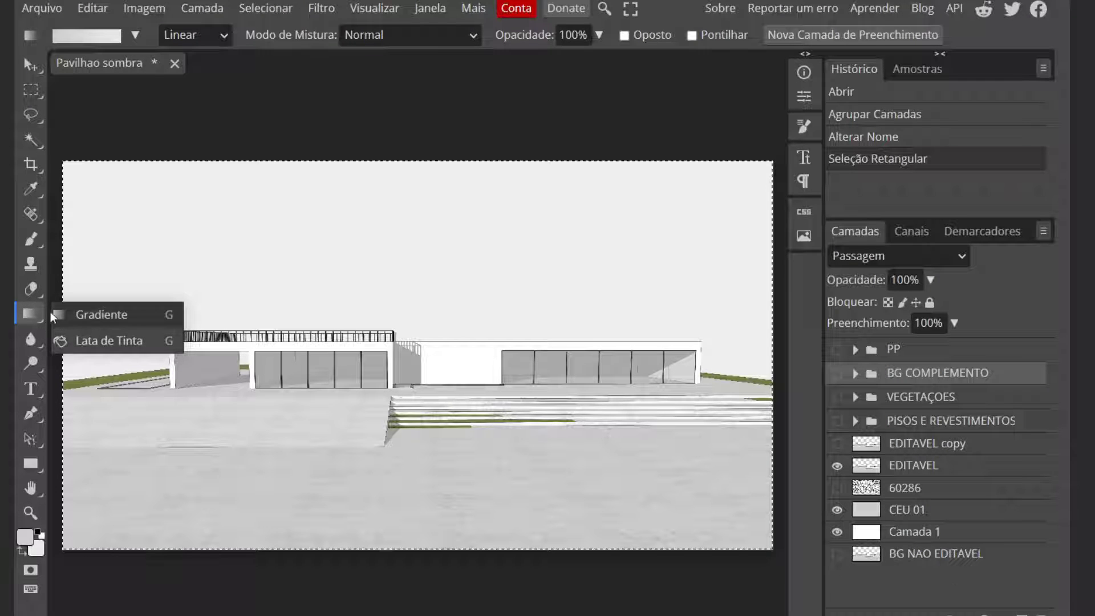
pyautogui.click(110, 343)
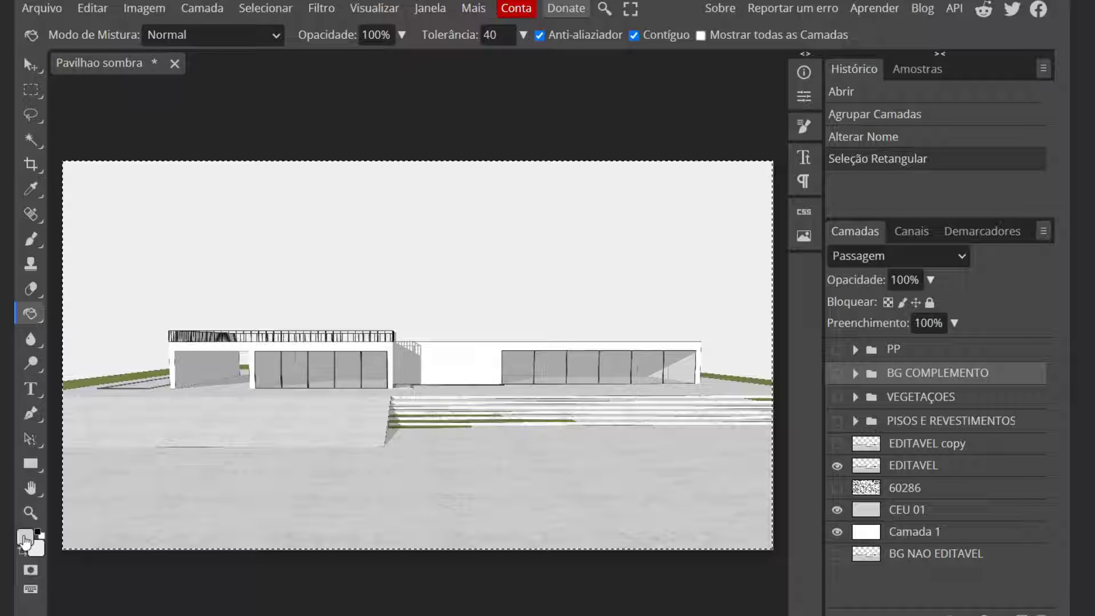
pyautogui.click(25, 539)
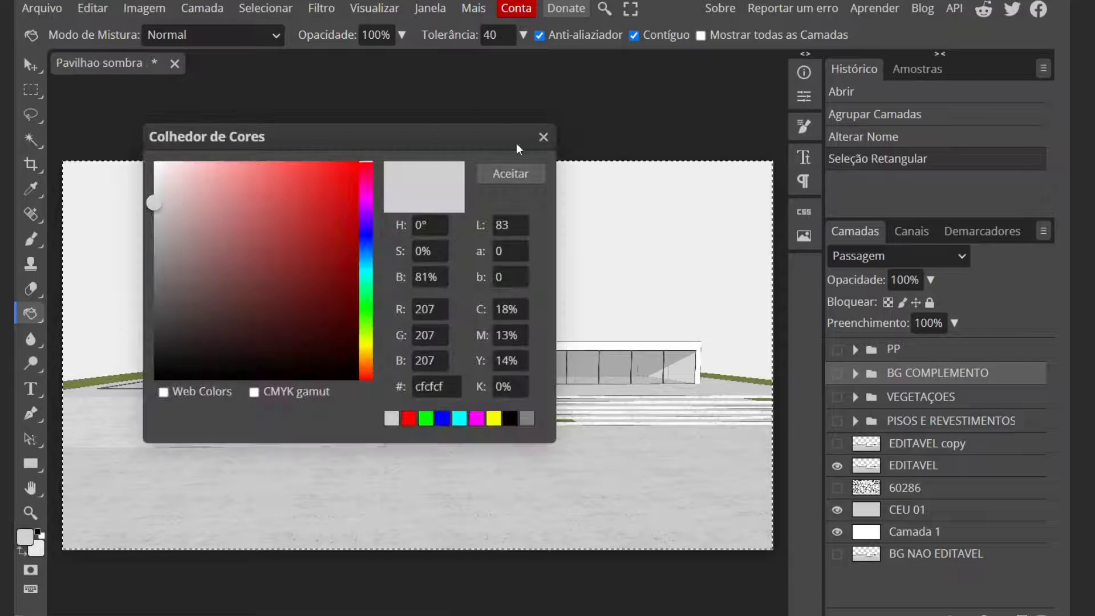
pyautogui.click(544, 138)
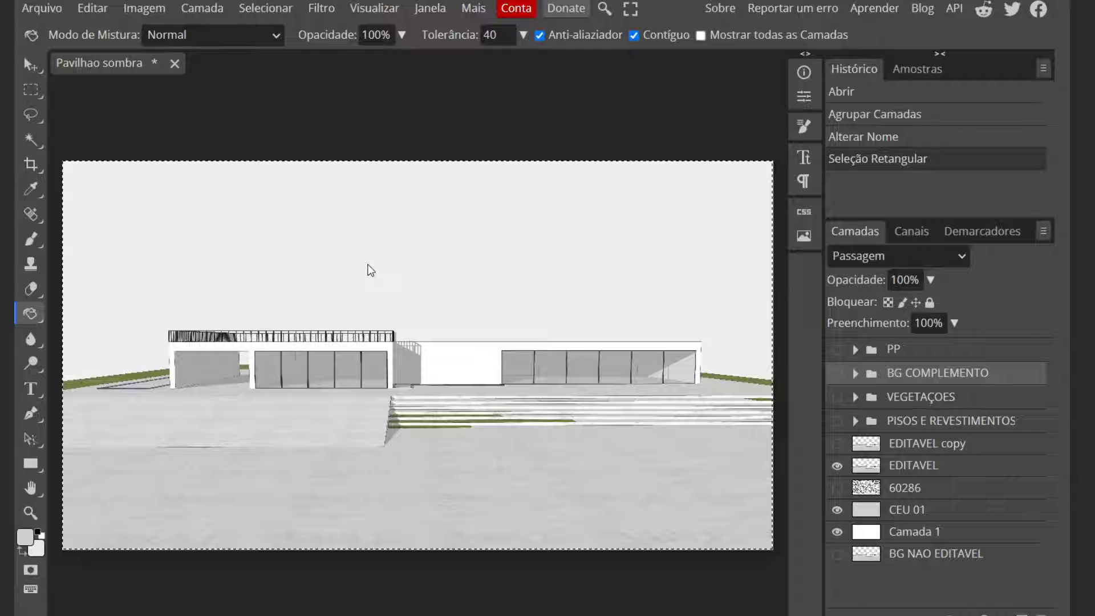
pyautogui.hotkey('ctrl', 'd')
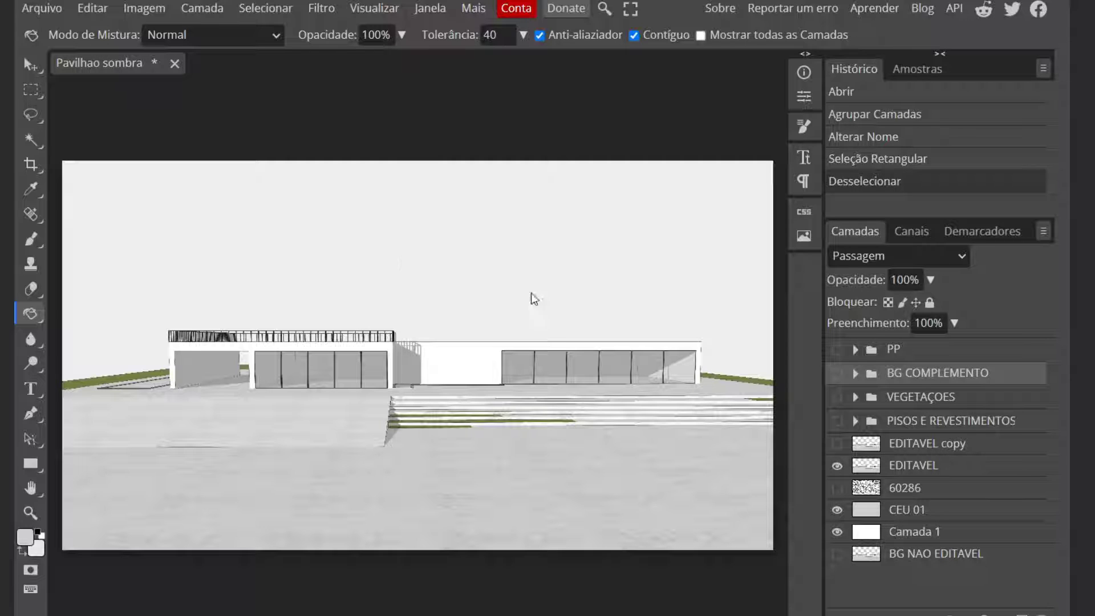
# Step: Show and expand the PISOS E REVESTIMENTOS group and hide the two pattern fills directly above PISO 01
pyautogui.click(854, 420)
pyautogui.click(837, 422)
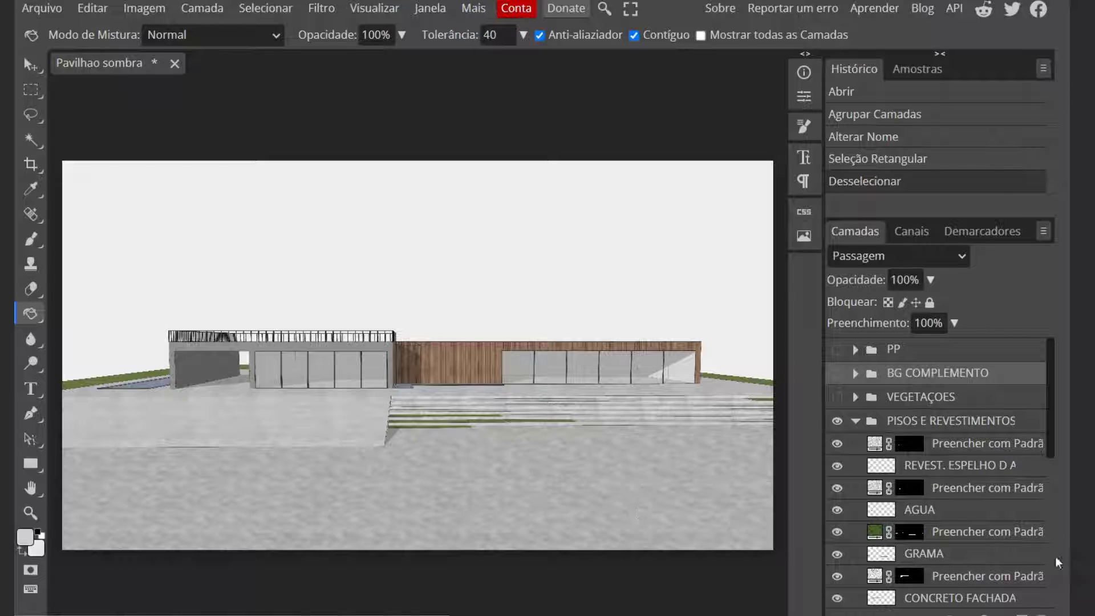
pyautogui.scroll(-5, 926, 487)
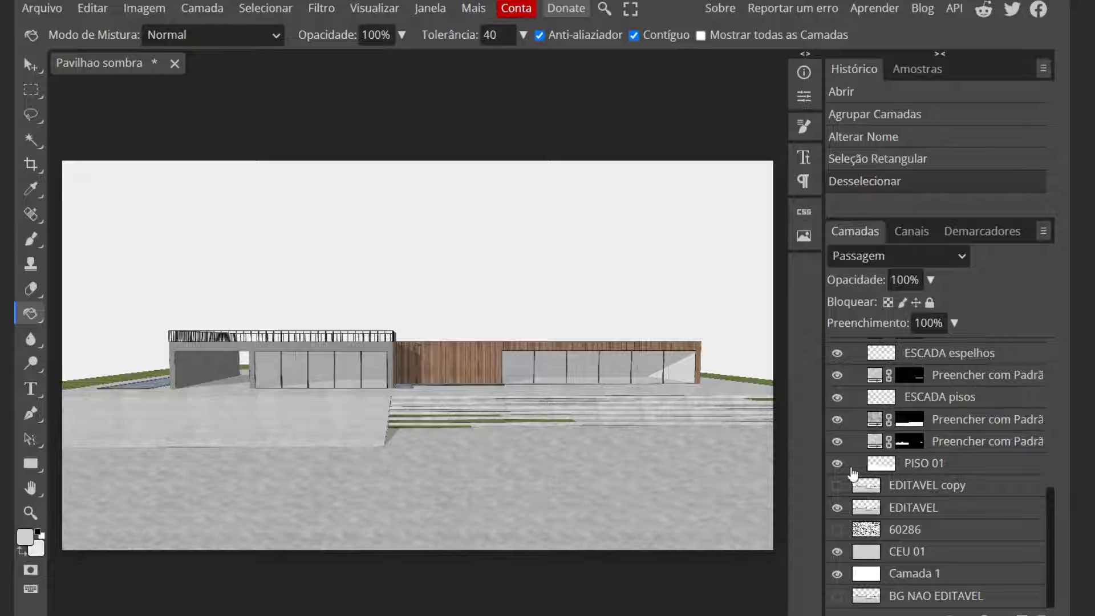
pyautogui.click(836, 441)
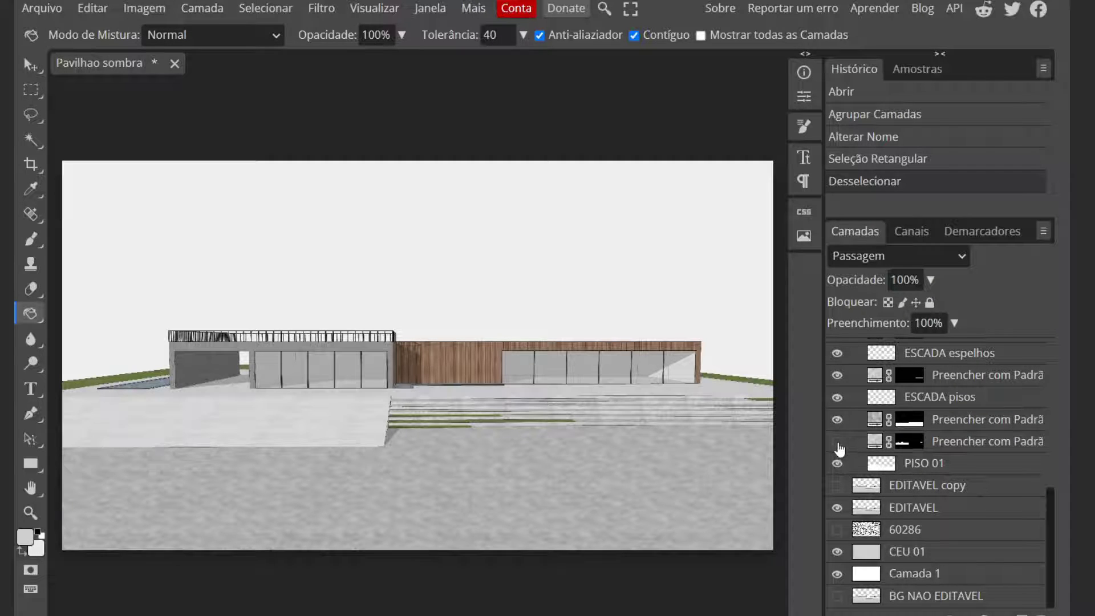
pyautogui.click(836, 419)
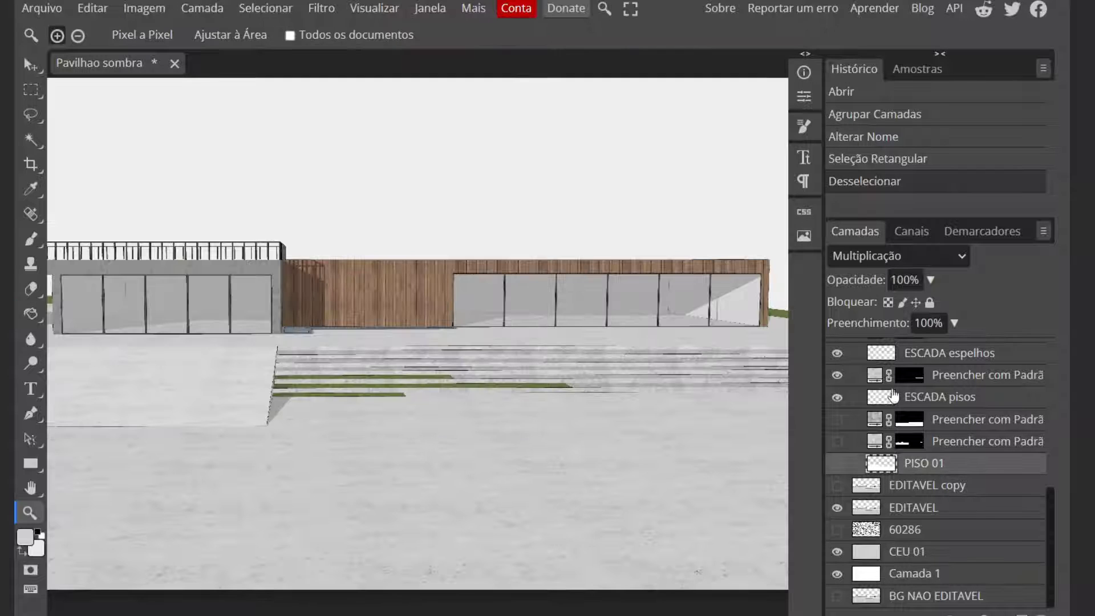
# Step: Show the foreground paving pattern fill directly below the ESCADA pisos layer and check it across the whole image
pyautogui.scroll(3, 894, 399)
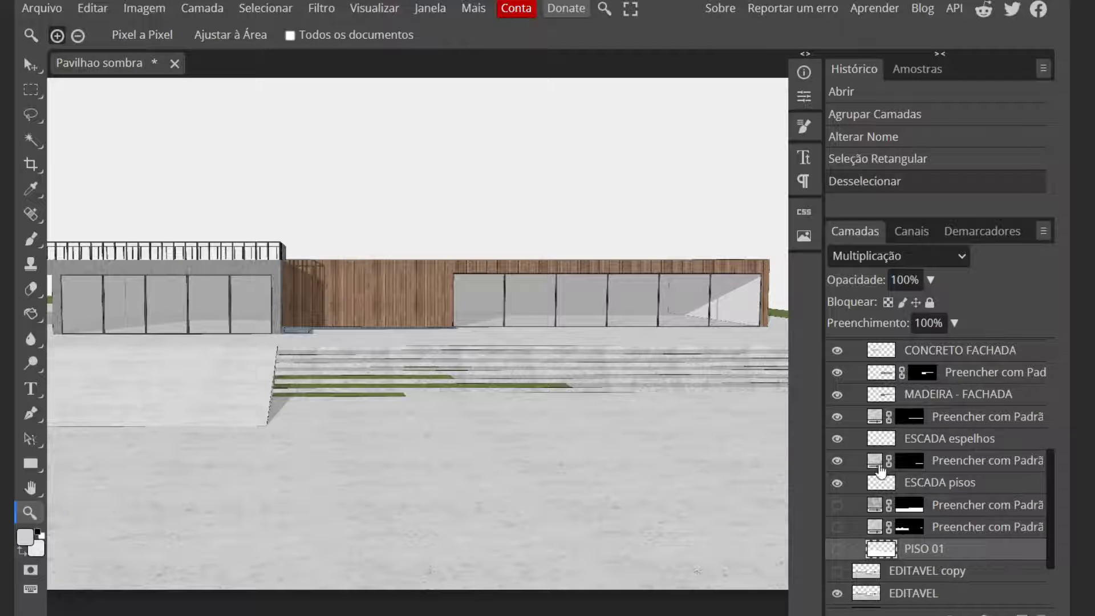
pyautogui.scroll(-3, 882, 467)
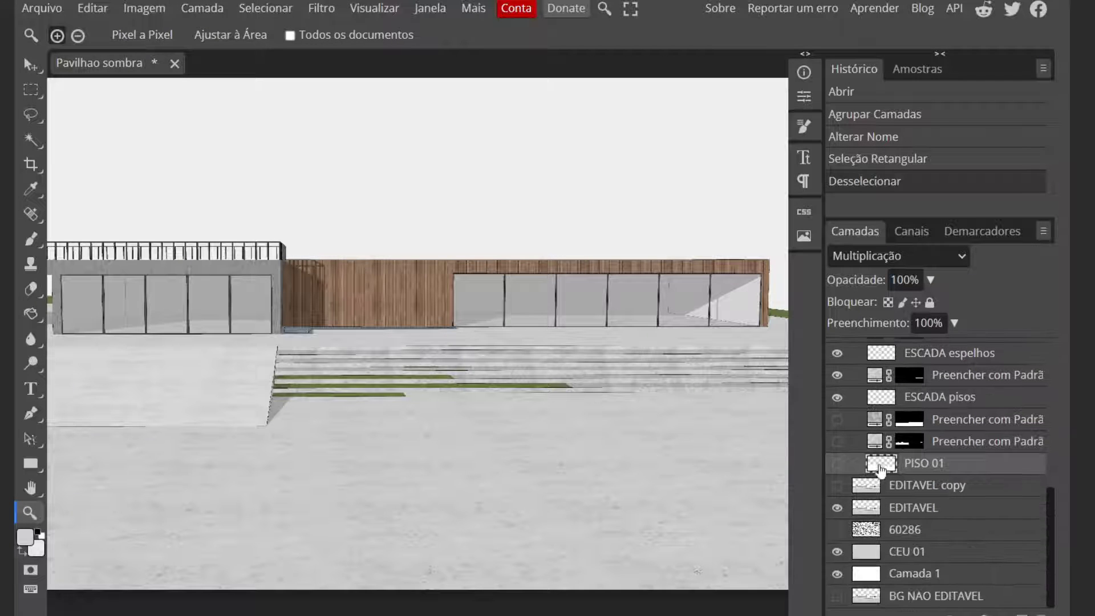
pyautogui.click(837, 421)
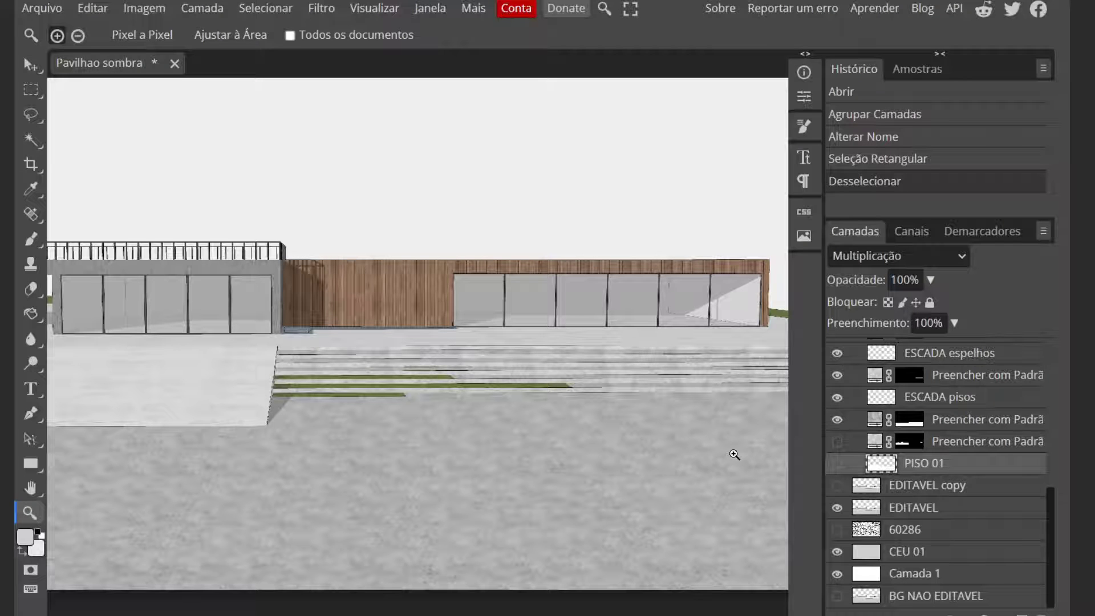
pyautogui.keyDown('alt'); pyautogui.click(660, 479); pyautogui.keyUp('alt')
pyautogui.keyDown('alt'); pyautogui.click(510, 338); pyautogui.keyUp('alt')
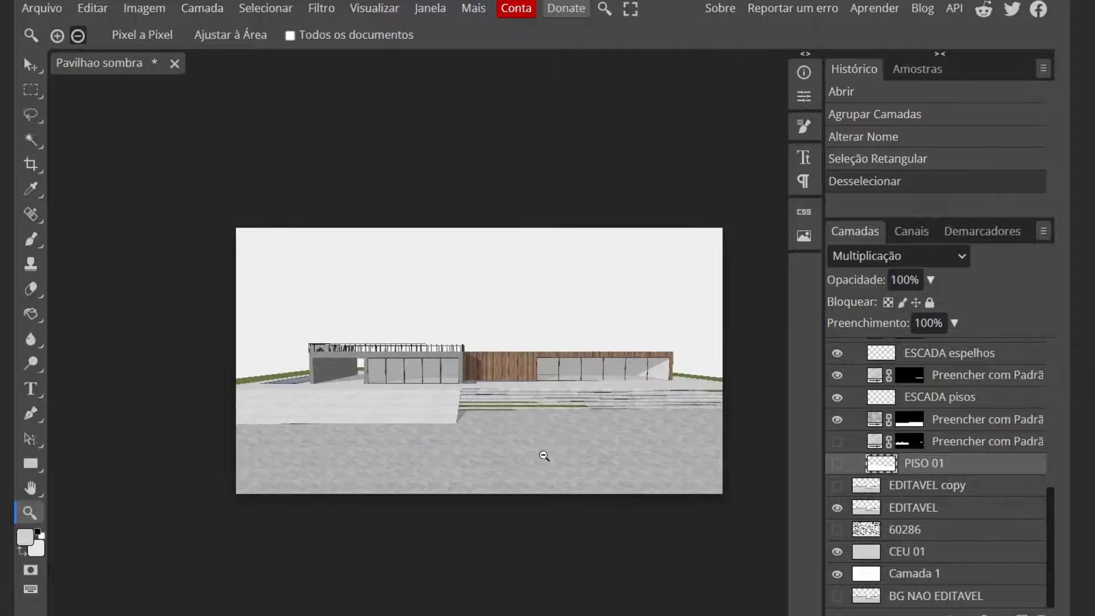
pyautogui.click(632, 480)
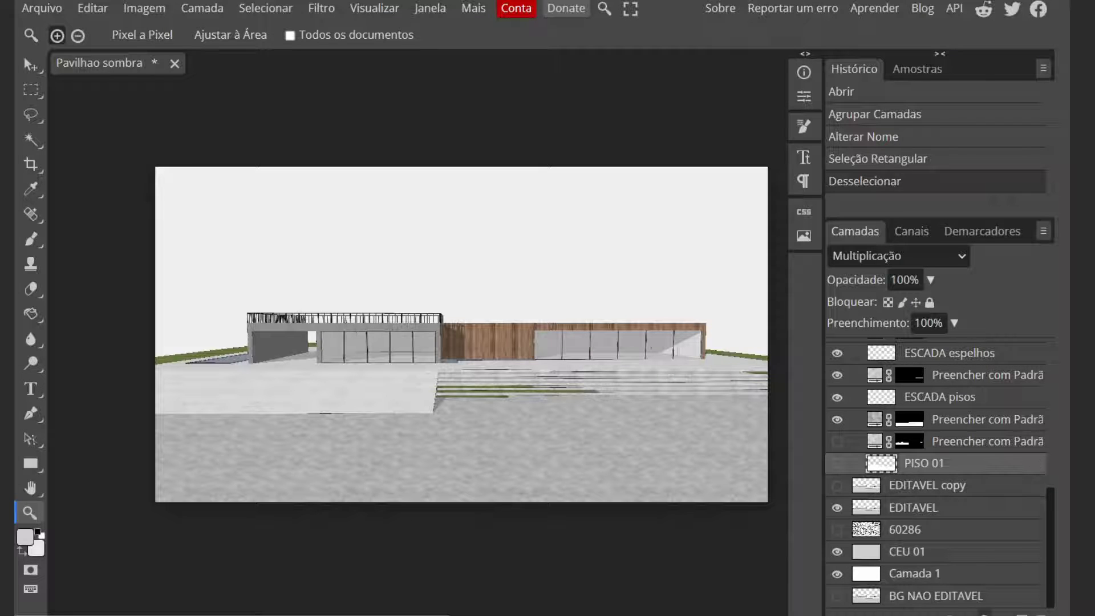
# Step: Try adding an unmasked pattern fill layer above PISO 01 and look through its Default patterns
pyautogui.click(983, 614)
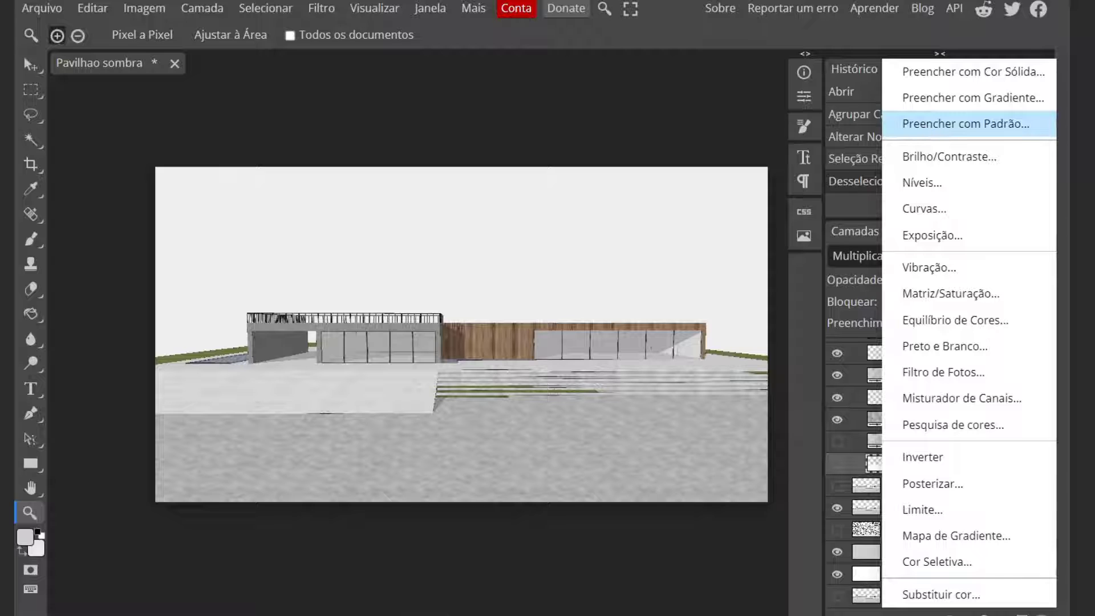
pyautogui.click(966, 124)
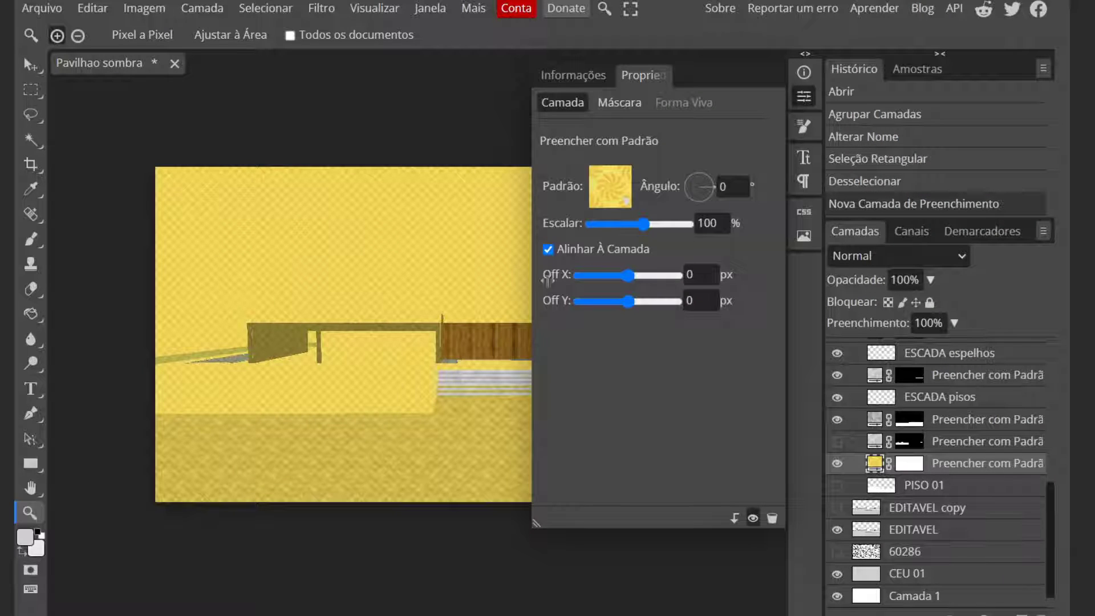
pyautogui.click(625, 201)
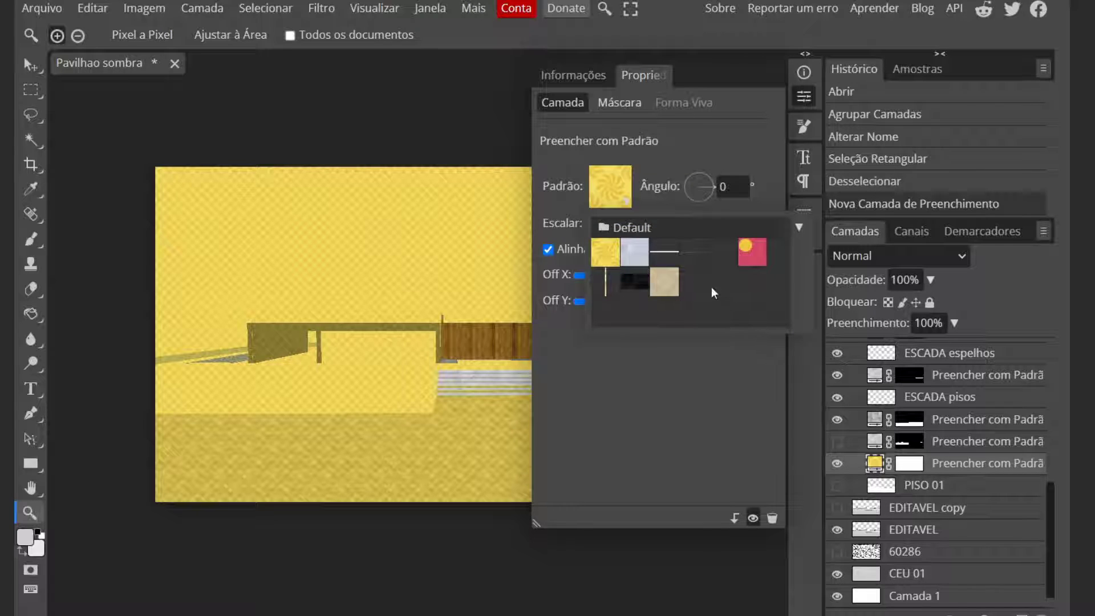
pyautogui.click(649, 172)
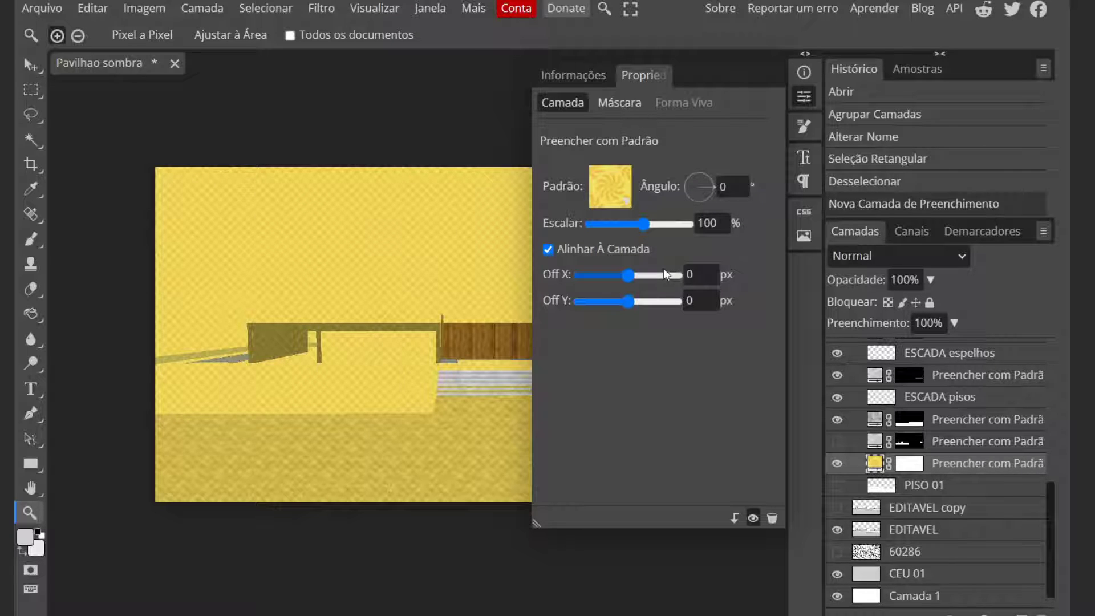
pyautogui.click(804, 55)
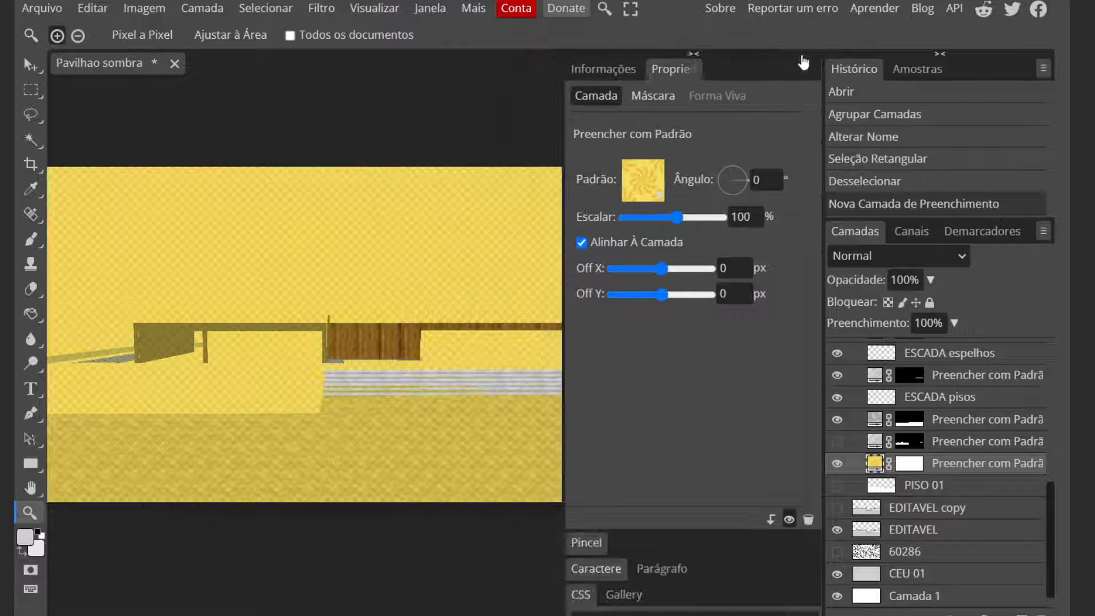
pyautogui.click(692, 55)
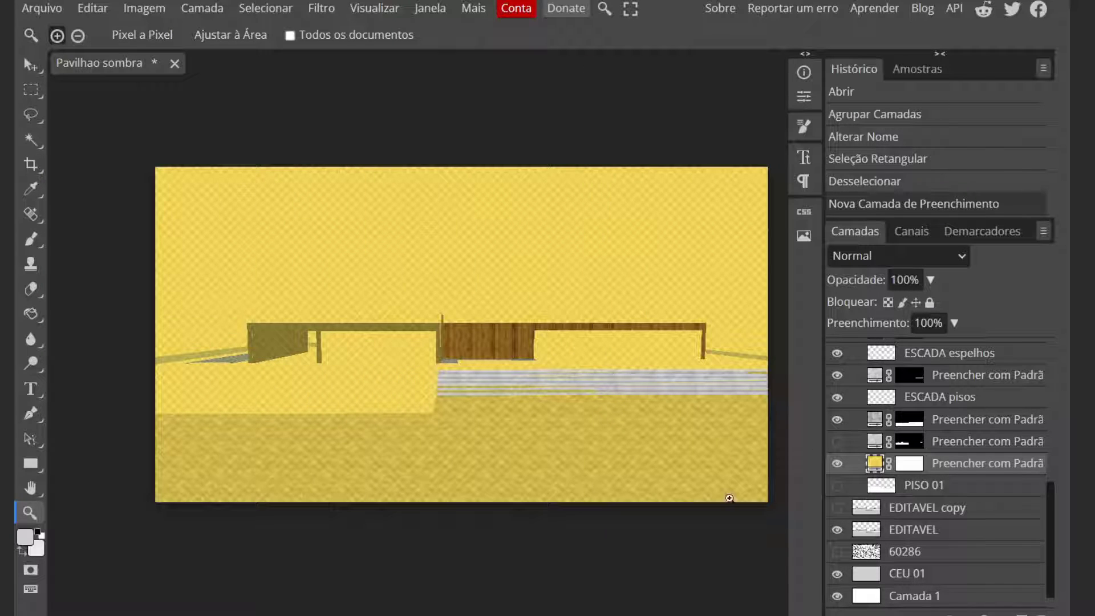
pyautogui.hotkey('ctrl', 'z')
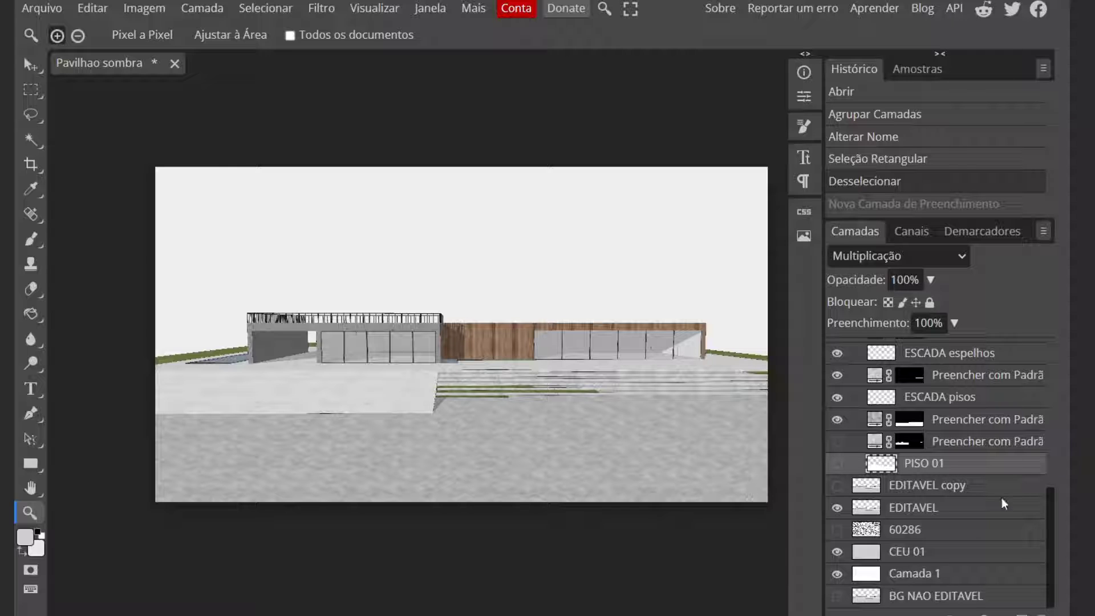
# Step: Show the PISO 01 layer and the pattern fill directly above it
pyautogui.click(838, 462)
pyautogui.click(838, 442)
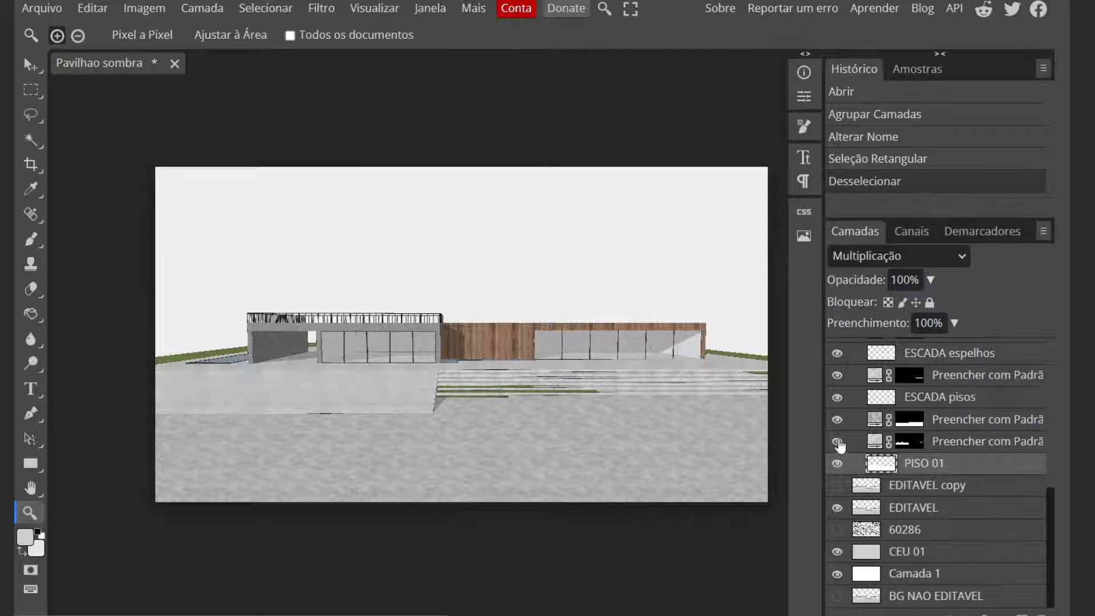
# Step: Toggle the MADEIRA - FACHADA layer off and on, and hide the wood pattern fill directly above it
pyautogui.scroll(5, 936, 405)
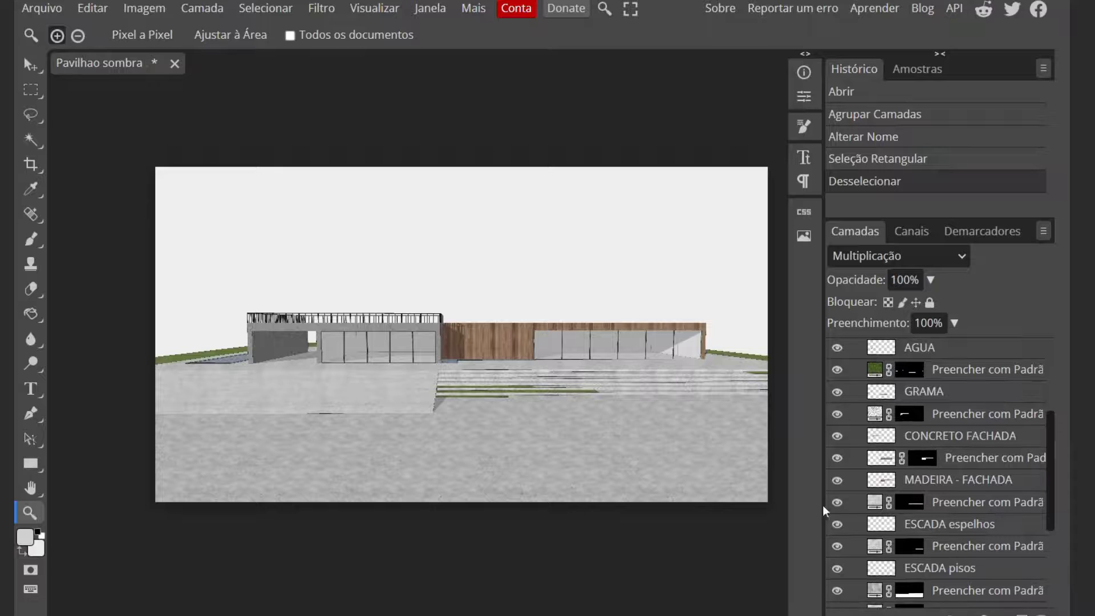
pyautogui.click(837, 479)
pyautogui.click(837, 480)
pyautogui.click(837, 458)
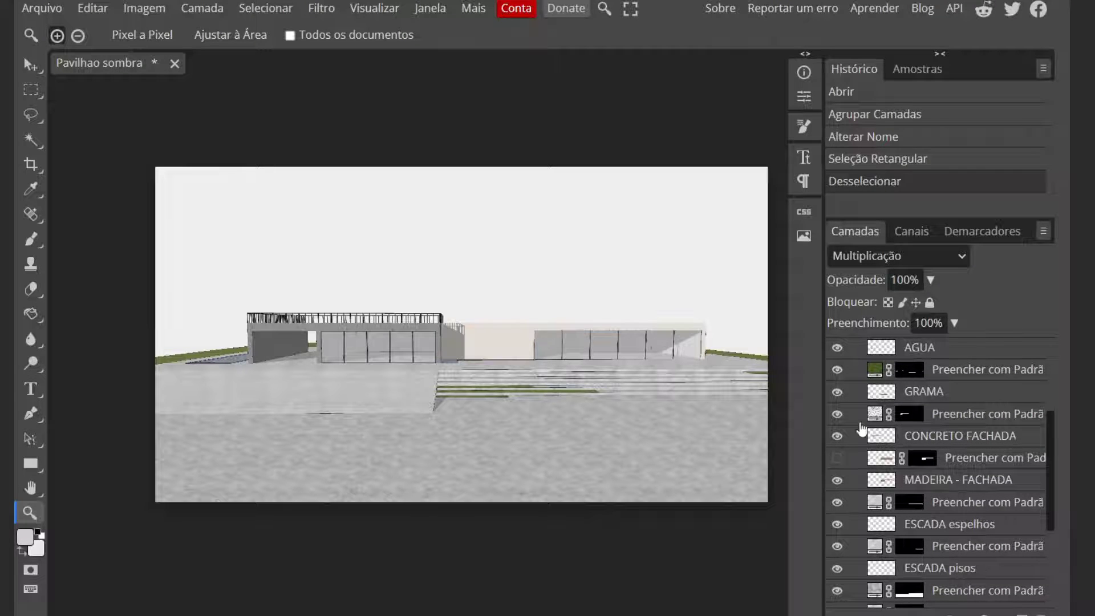
pyautogui.scroll(3, 650, 358)
pyautogui.scroll(-3, 547, 301)
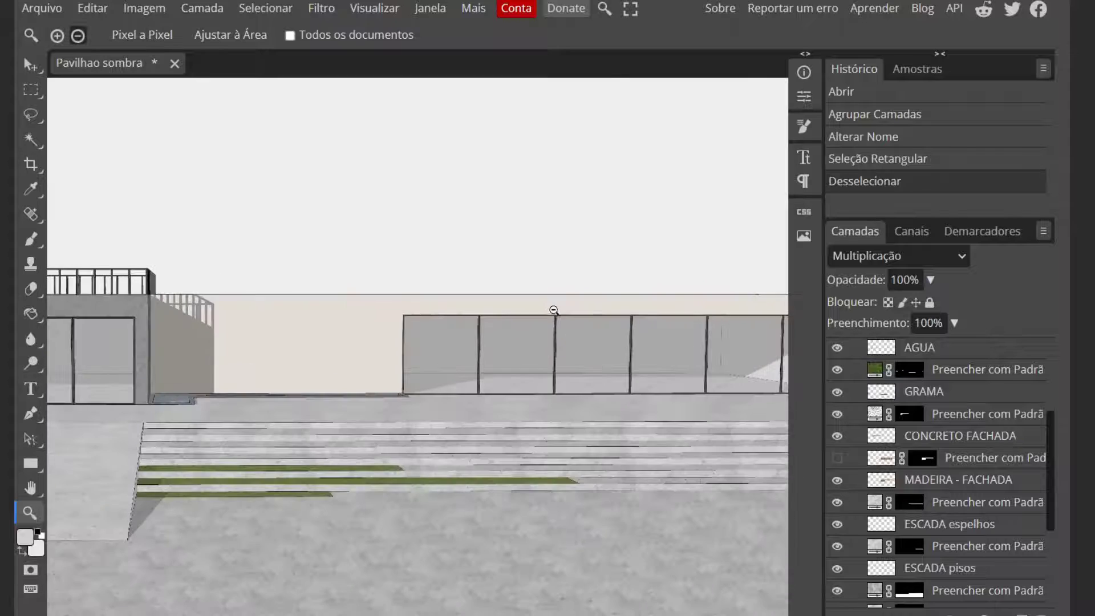
pyautogui.scroll(3, 422, 388)
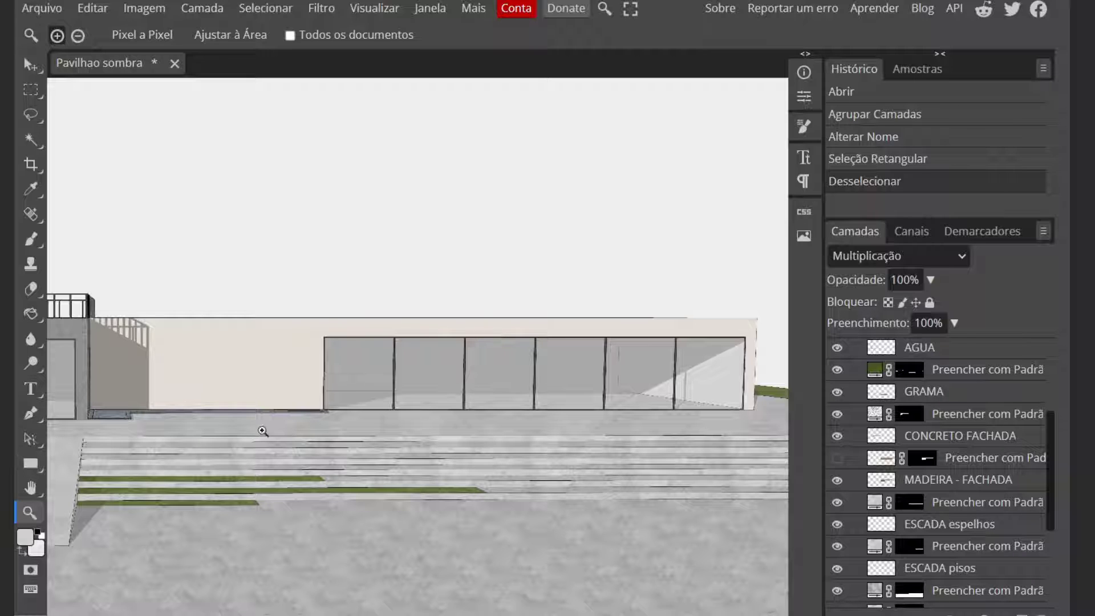
# Step: Set the opacity of the MADEIRA - FACHADA layer to 100%
pyautogui.click(962, 484)
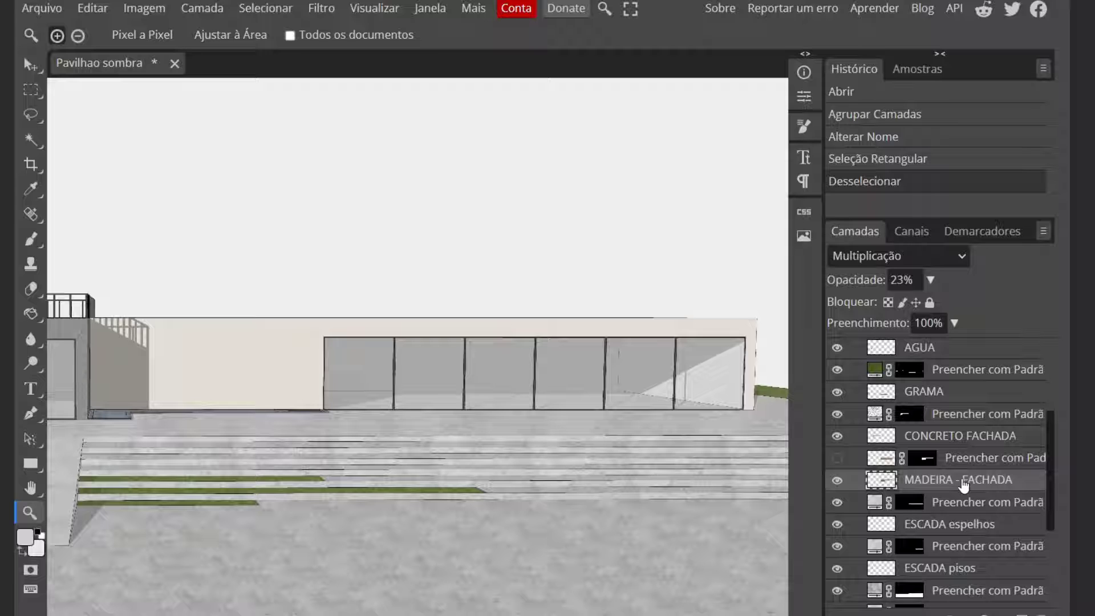
pyautogui.click(909, 285)
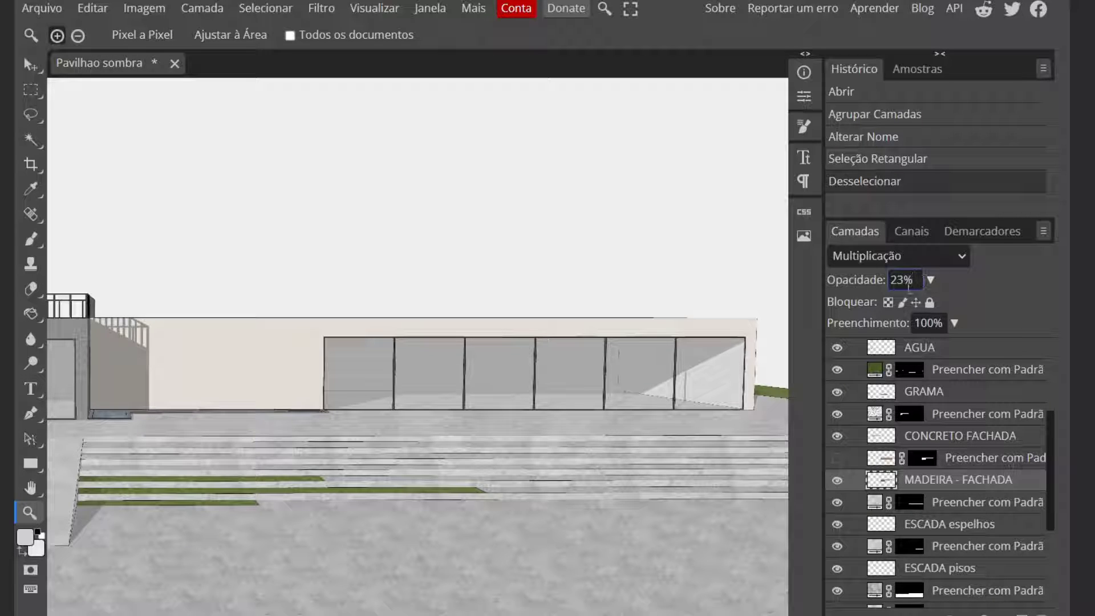
pyautogui.moveTo(908, 285); pyautogui.dragTo(887, 281)
pyautogui.write('100')
pyautogui.press('Return')
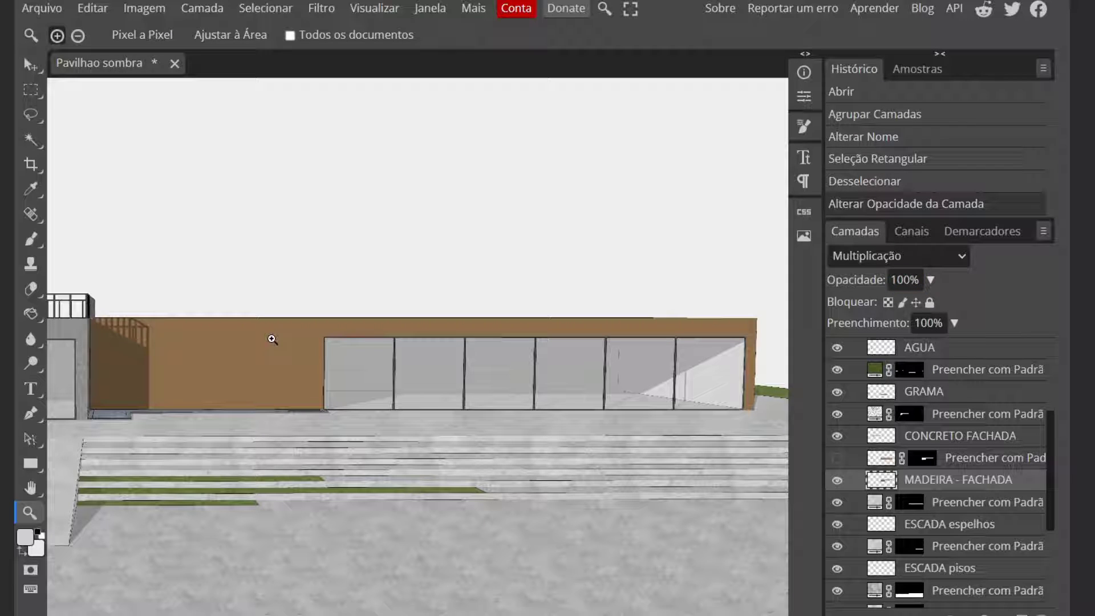
# Step: Try a pattern fill layer on the brown façade area of MADEIRA - FACHADA, selected with the Magic Wand
pyautogui.scroll(3, 230, 340)
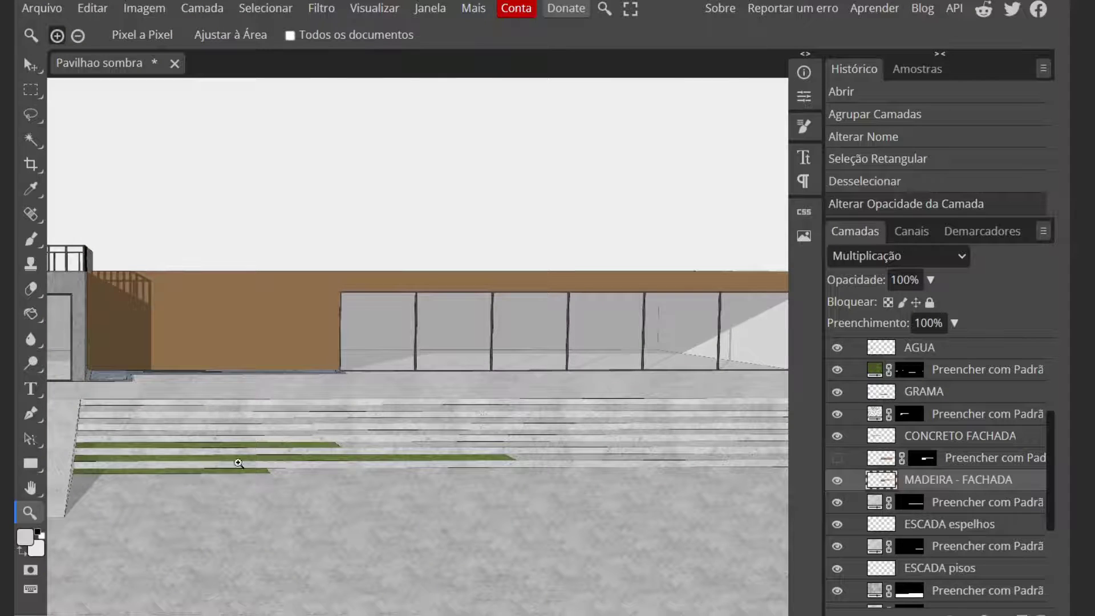
pyautogui.scroll(-2, 298, 411)
pyautogui.scroll(1, 384, 289)
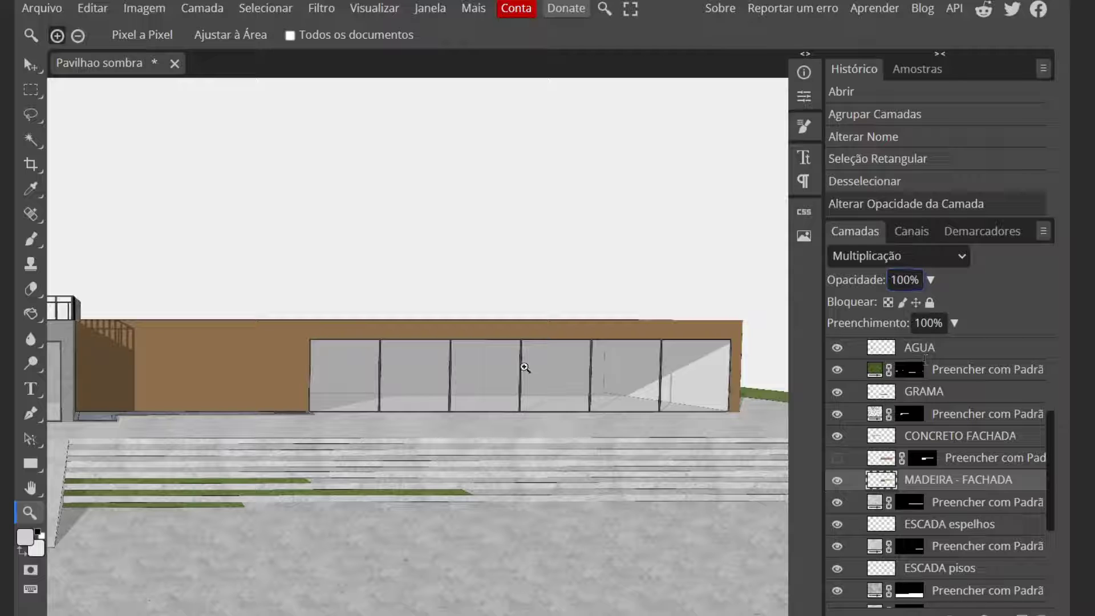
pyautogui.press('w')
pyautogui.click(173, 372)
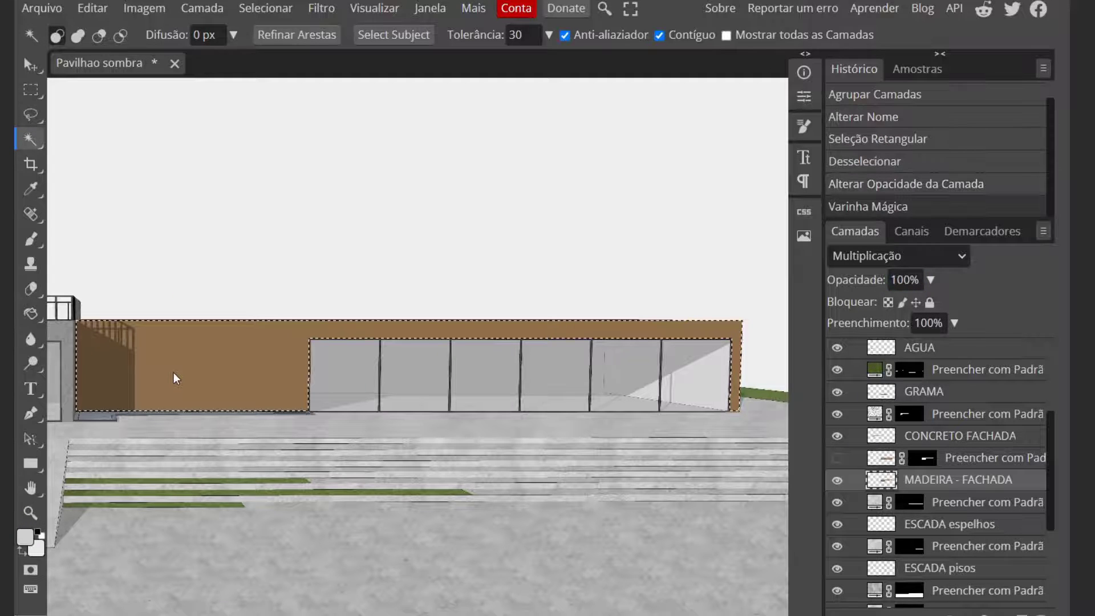
pyautogui.click(991, 614)
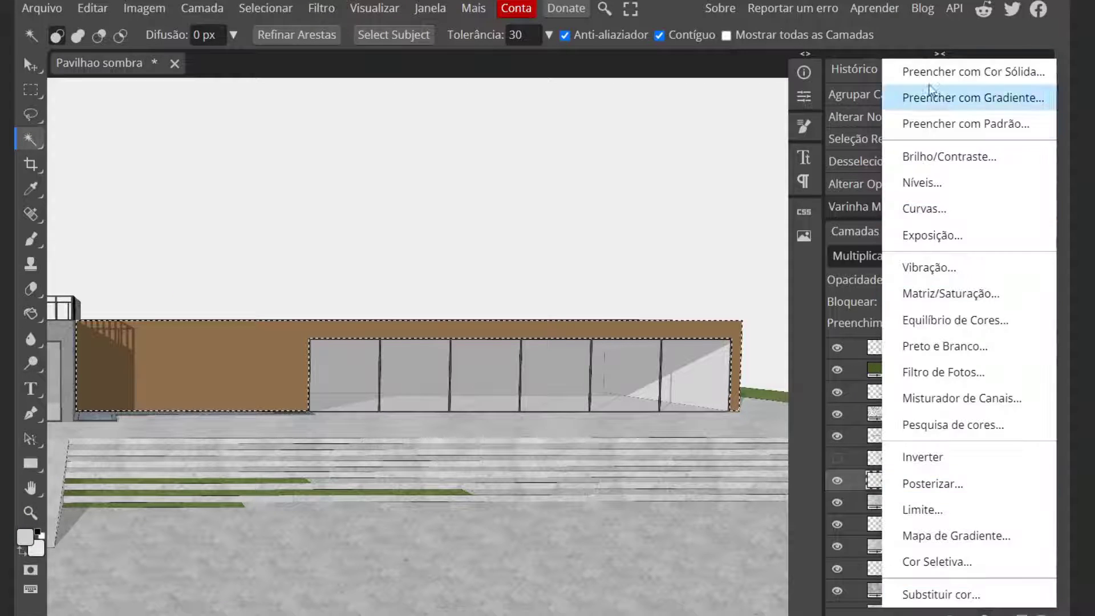
pyautogui.click(947, 123)
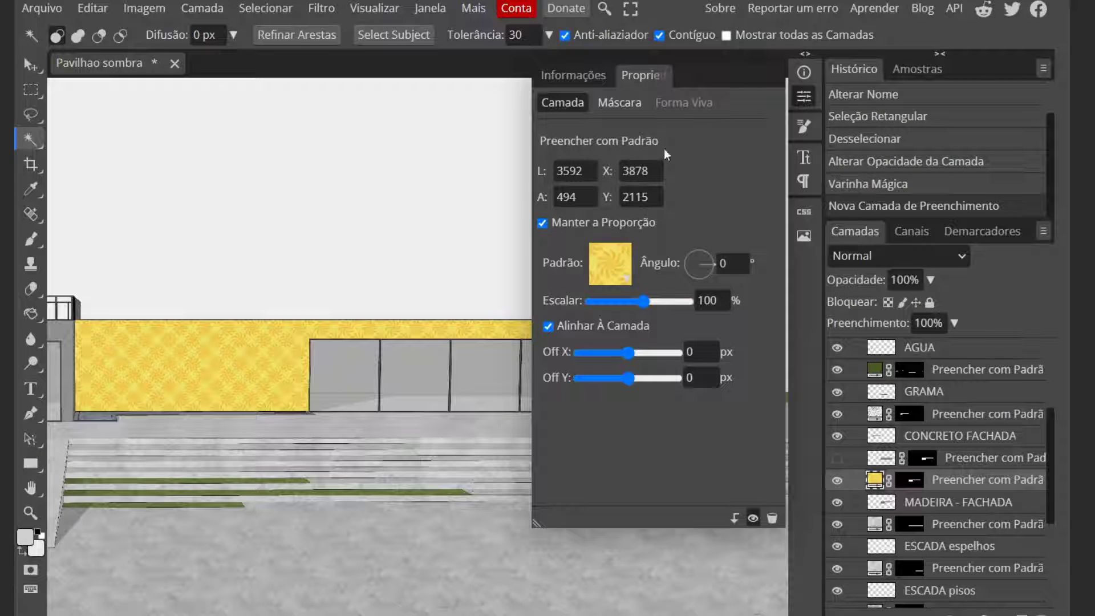
pyautogui.click(804, 57)
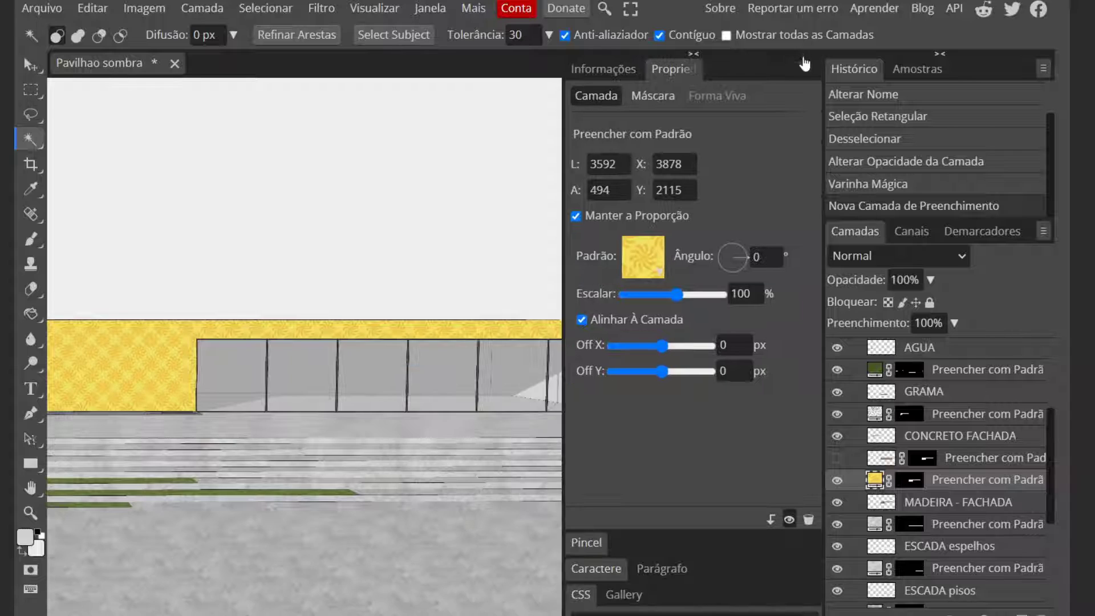
pyautogui.click(733, 54)
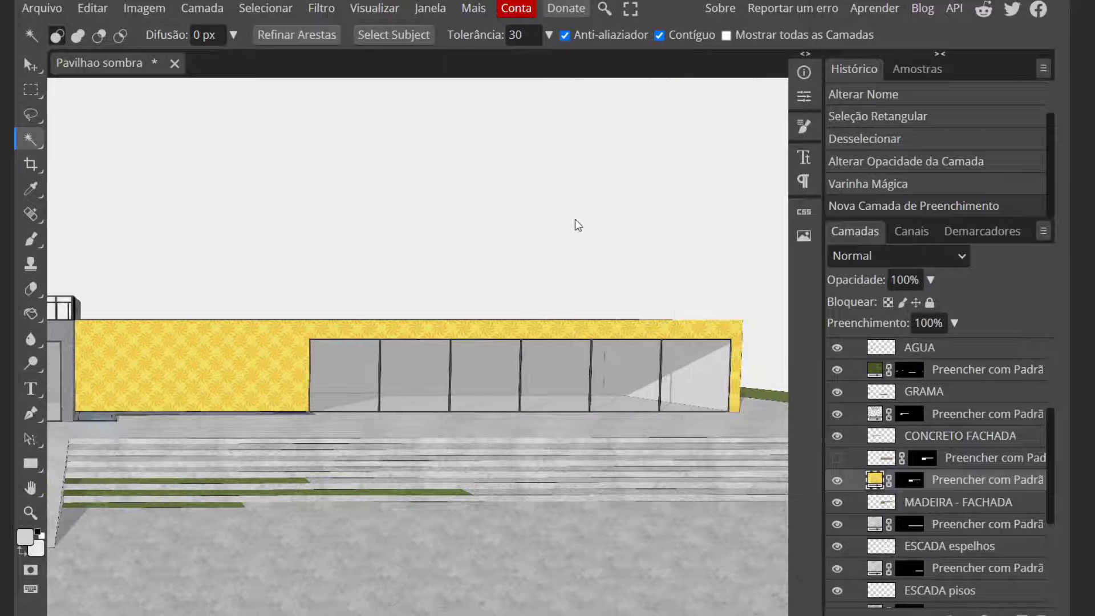
pyautogui.hotkey('ctrl', 'z')
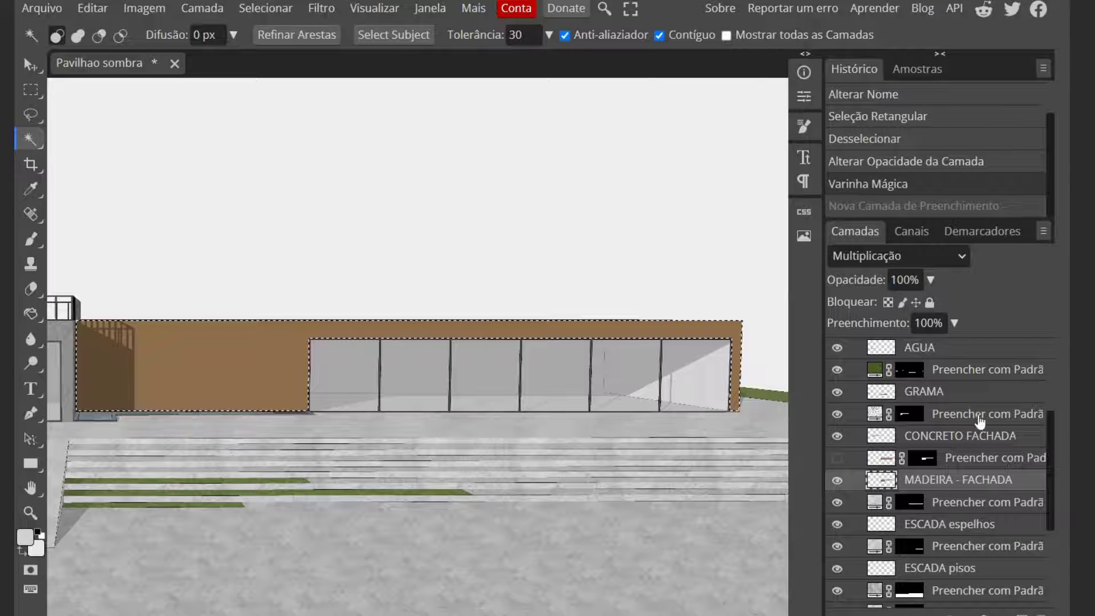
# Step: Set the MADEIRA - FACHADA layer's opacity to 23% and clear the façade selection
pyautogui.doubleClick(904, 279)
pyautogui.write('23')
pyautogui.press('Return')
pyautogui.hotkey('ctrl', 'd')
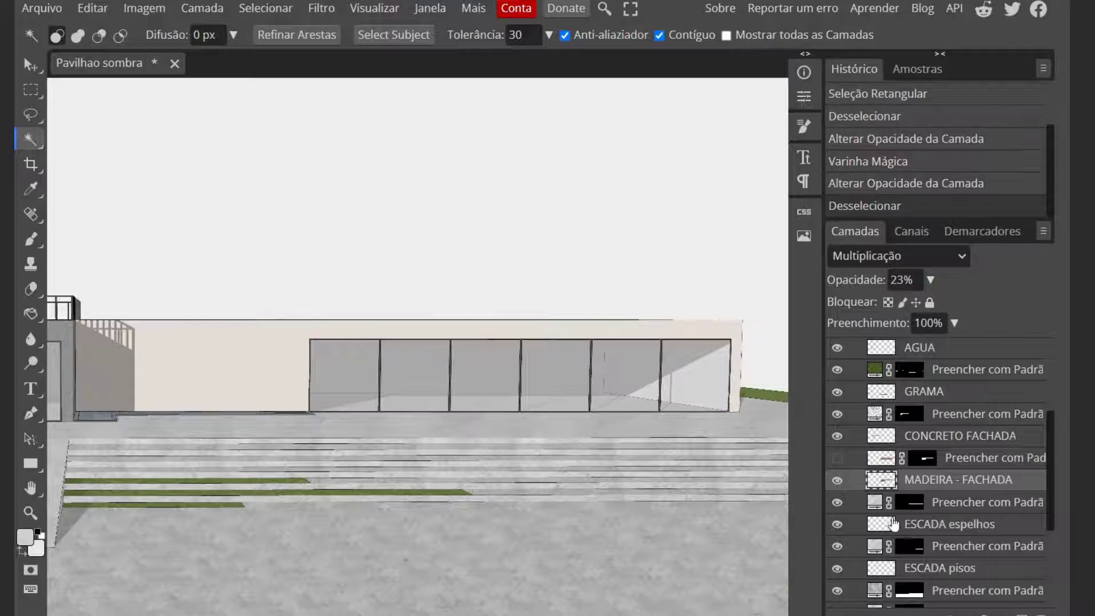
# Step: Show the wood pattern fill above MADEIRA - FACHADA and examine the cladding up close and in the overall view
pyautogui.click(839, 458)
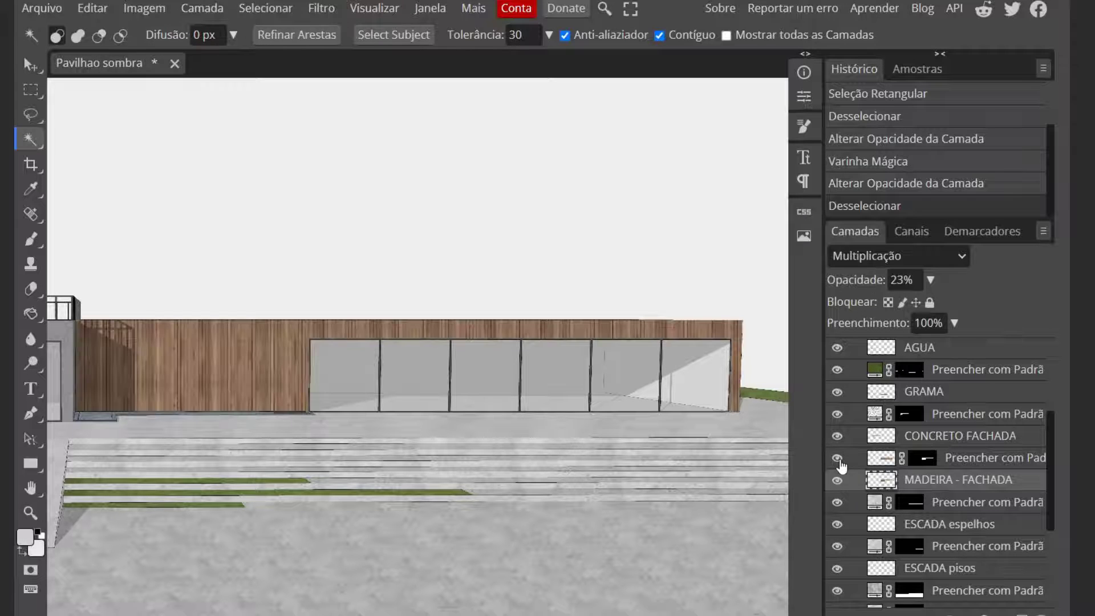
pyautogui.press('z')
pyautogui.scroll(4, 251, 403)
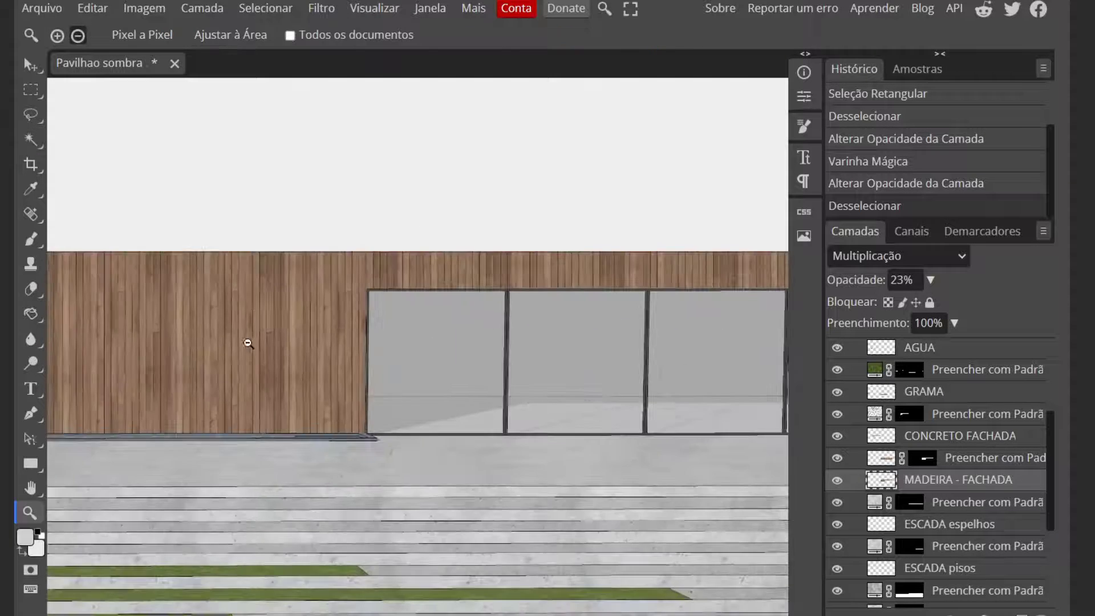
pyautogui.keyDown('alt'); pyautogui.click(498, 314); pyautogui.keyUp('alt')
pyautogui.keyDown('alt'); pyautogui.click(498, 313); pyautogui.keyUp('alt')
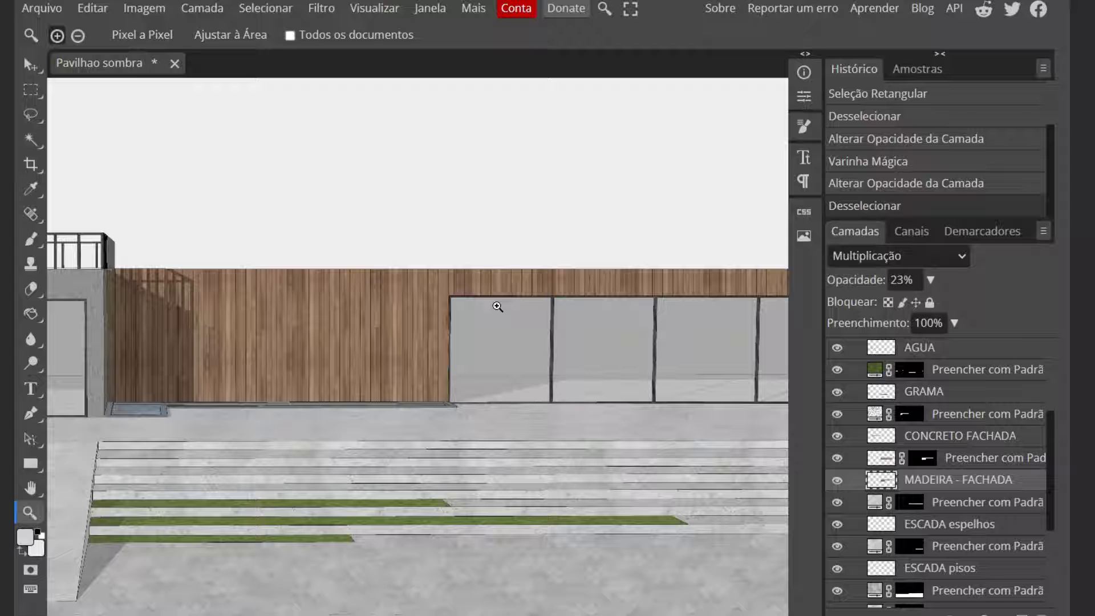
pyautogui.keyDown('alt'); pyautogui.click(502, 310); pyautogui.keyUp('alt')
pyautogui.keyDown('alt'); pyautogui.click(543, 337); pyautogui.keyUp('alt')
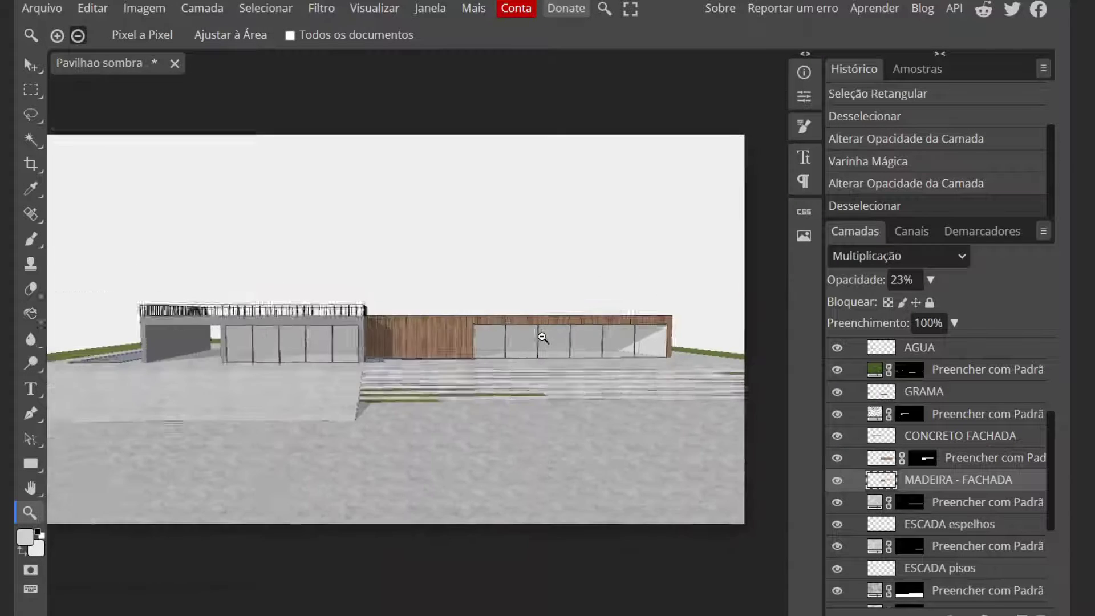
pyautogui.keyDown('alt'); pyautogui.click(542, 337); pyautogui.keyUp('alt')
pyautogui.click(497, 358)
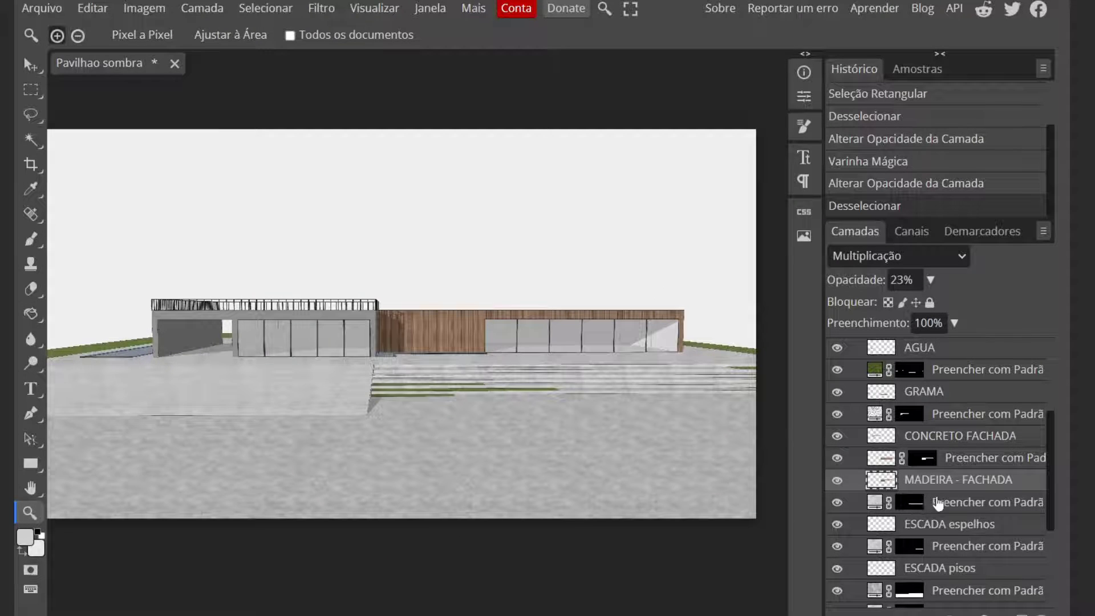
# Step: Collapse the PISOS E REVESTIMENTOS group
pyautogui.scroll(3, 939, 490)
pyautogui.click(856, 422)
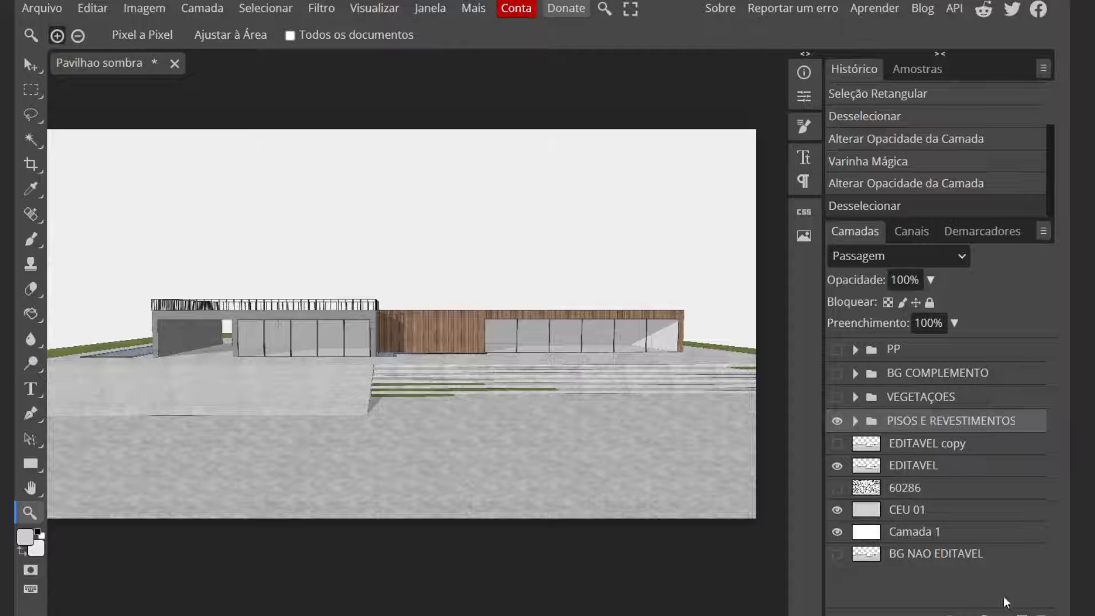
# Step: Colour-label the PISOS E REVESTIMENTOS group purple (Roxo)
pyautogui.rightClick(935, 422)
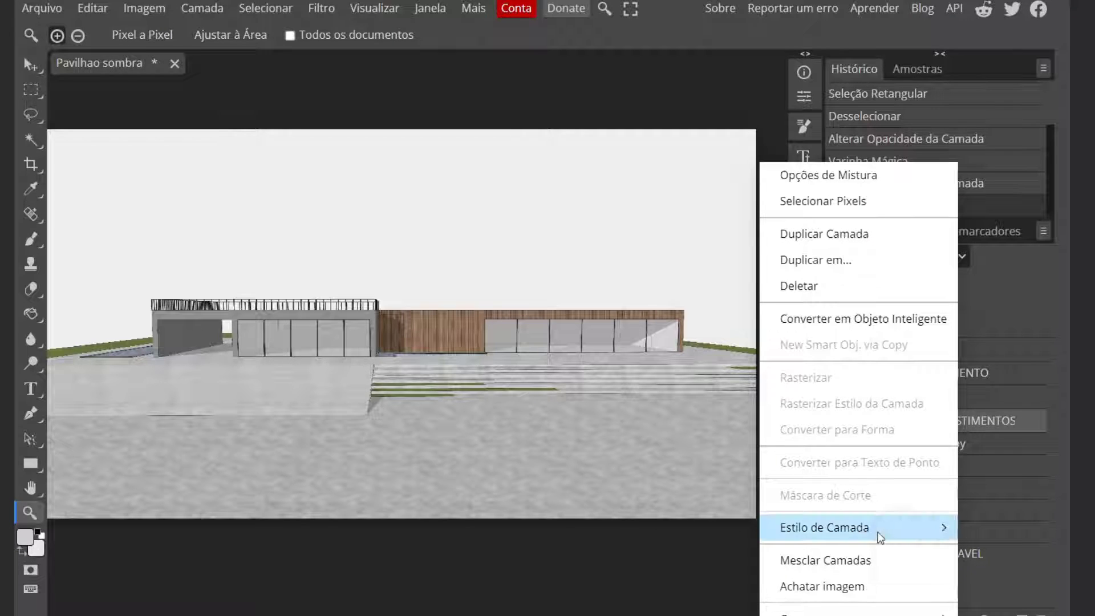
pyautogui.moveTo(827, 611)
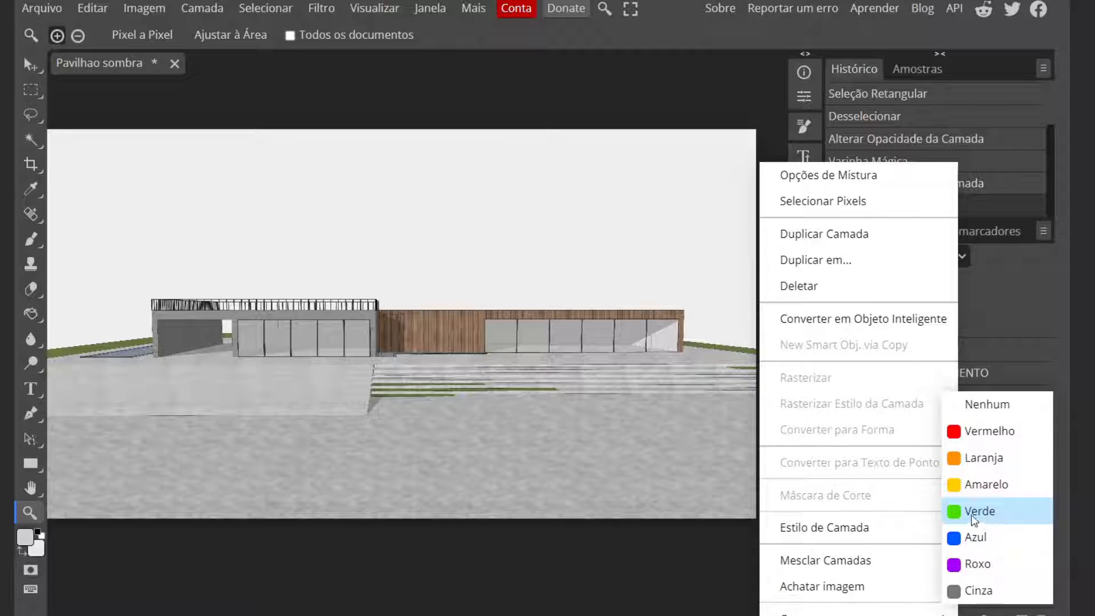
pyautogui.click(976, 564)
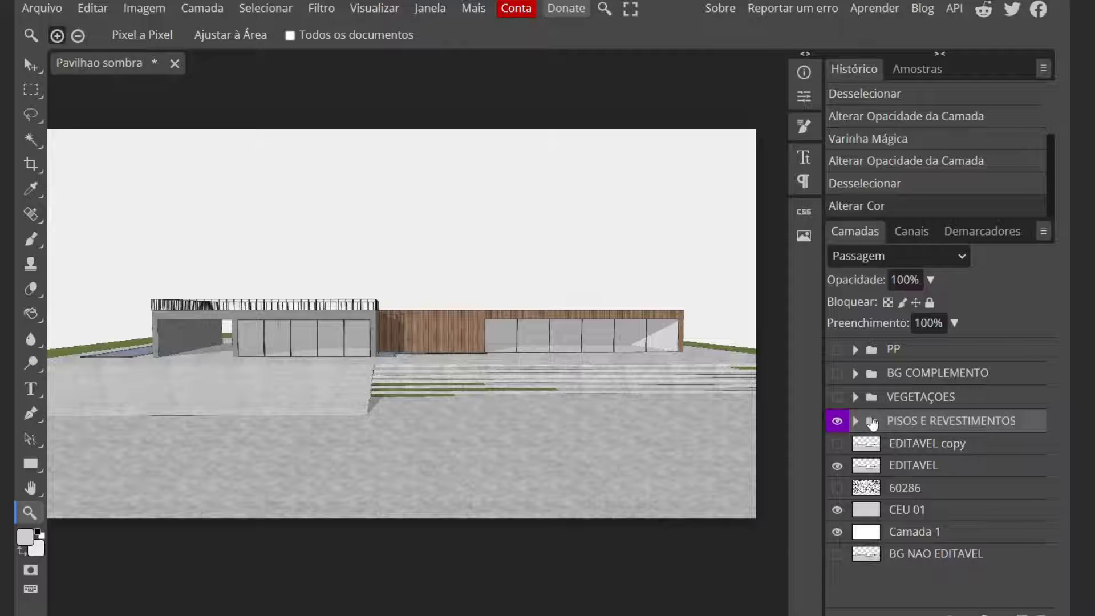
# Step: Colour-label the VEGETAÇOES group green (Verde)
pyautogui.click(902, 398)
pyautogui.rightClick(901, 398)
pyautogui.moveTo(801, 610)
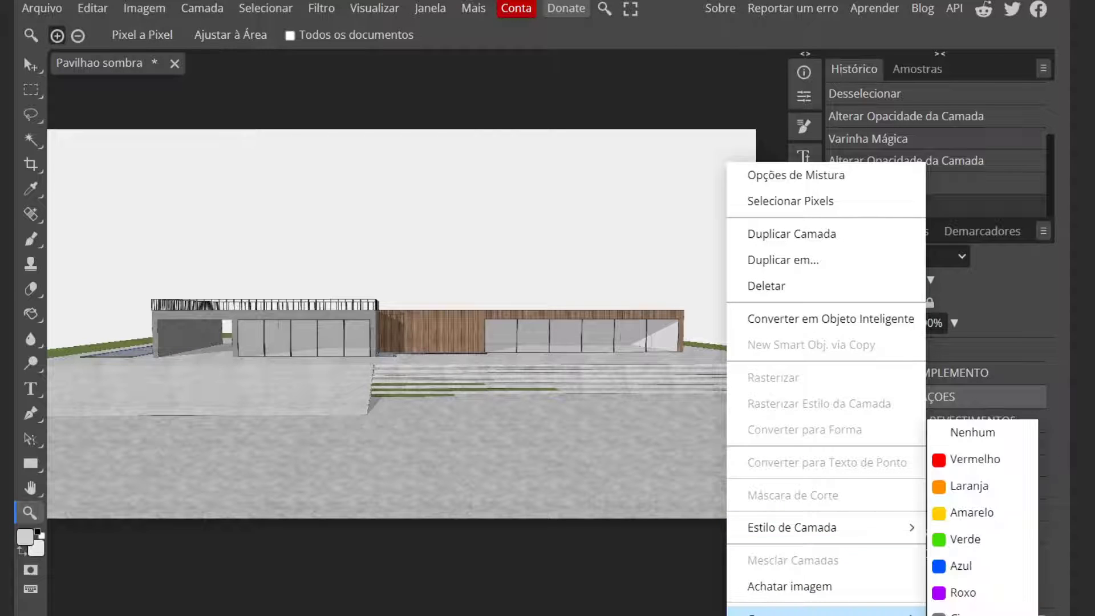
pyautogui.click(962, 538)
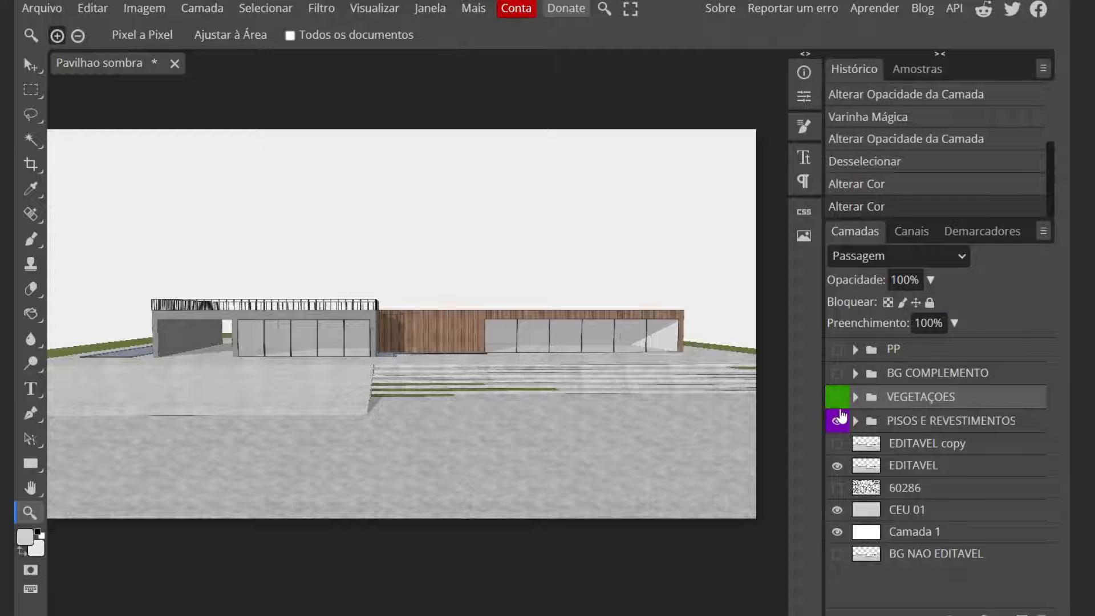
# Step: Show the VEGETAÇOES group, expand it down to its tree layers and make TREE 2 the active layer
pyautogui.click(841, 403)
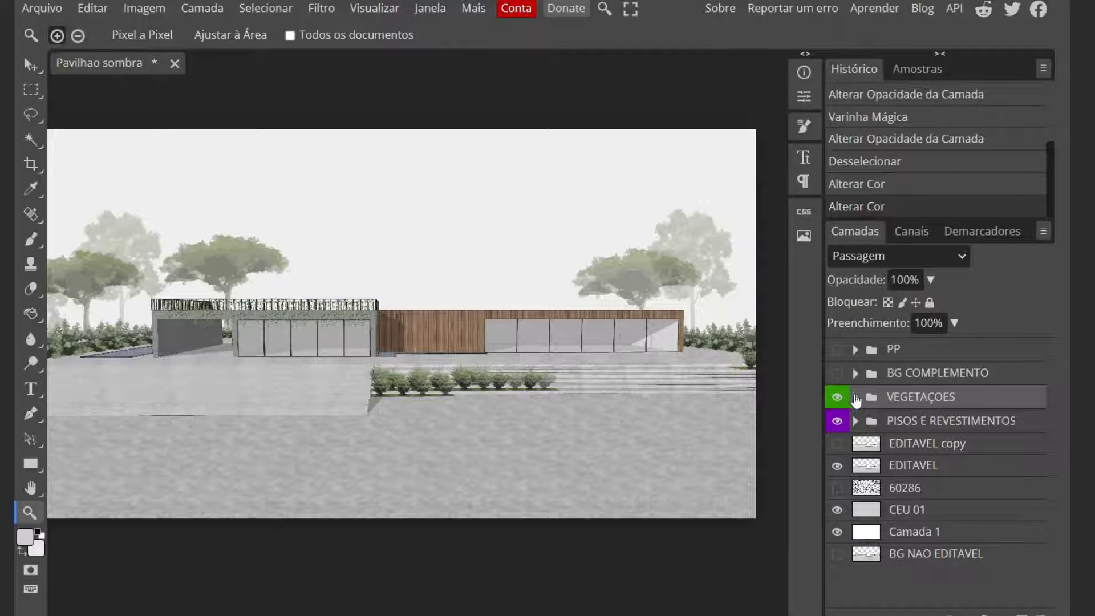
pyautogui.click(854, 398)
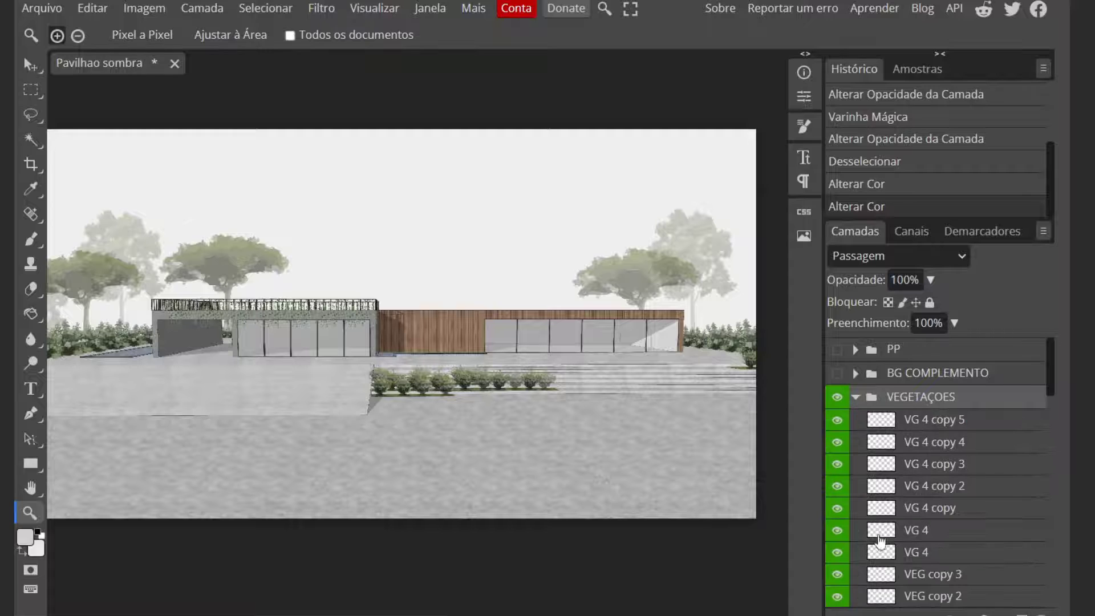
pyautogui.scroll(-10, 923, 530)
pyautogui.scroll(-10, 923, 529)
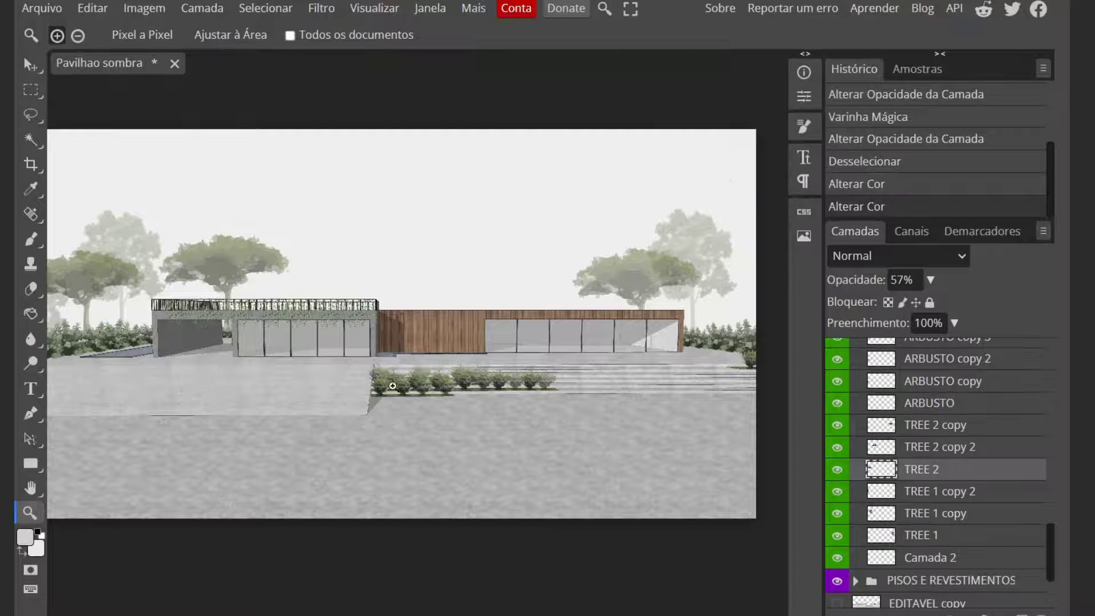
# Step: Examine the shrub row up close, and compare the scene with the TREE 2 copy layer hidden and shown
pyautogui.scroll(5, 396, 379)
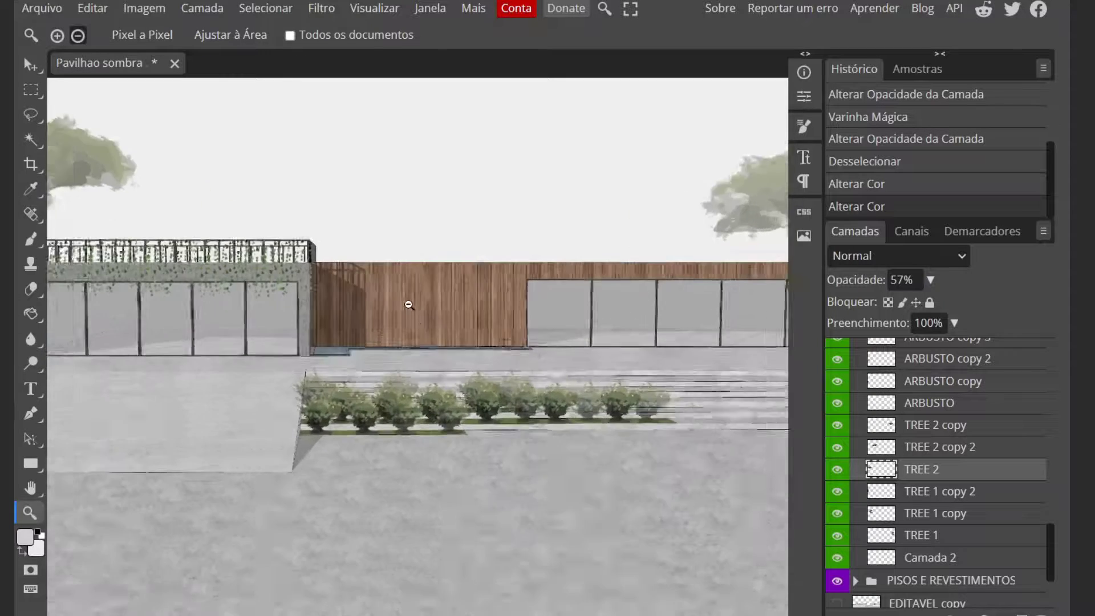
pyautogui.scroll(-4, 409, 305)
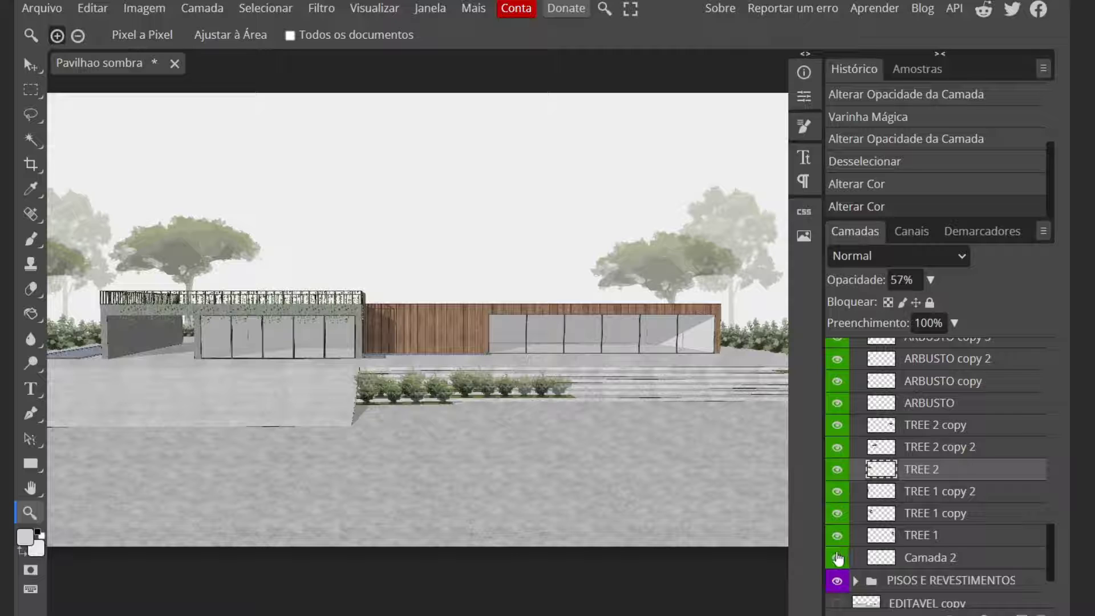
pyautogui.hotkey('ctrl', '-')
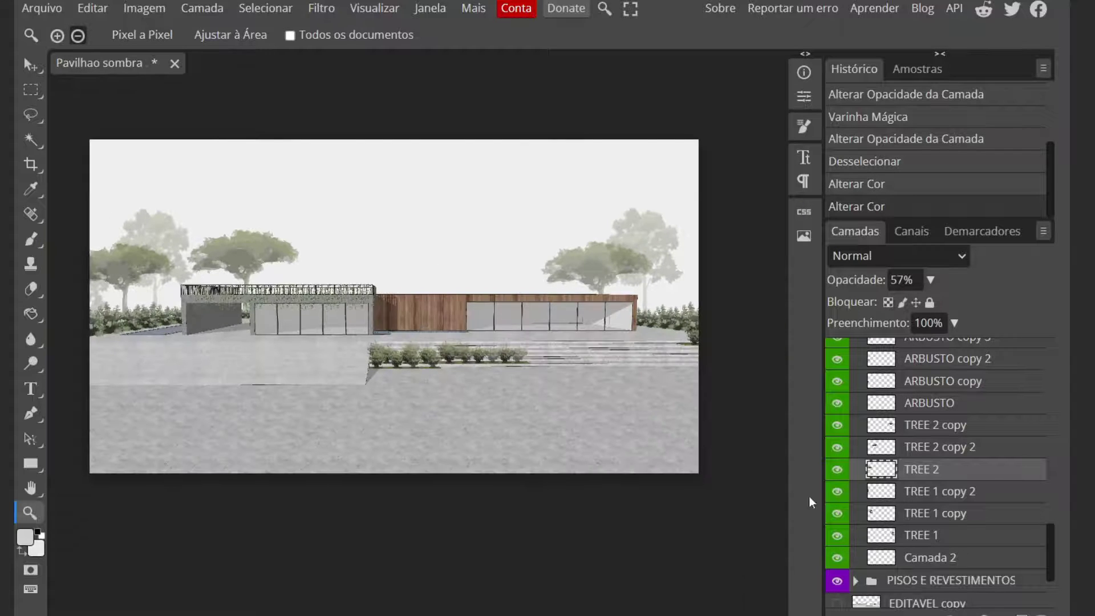
pyautogui.click(838, 425)
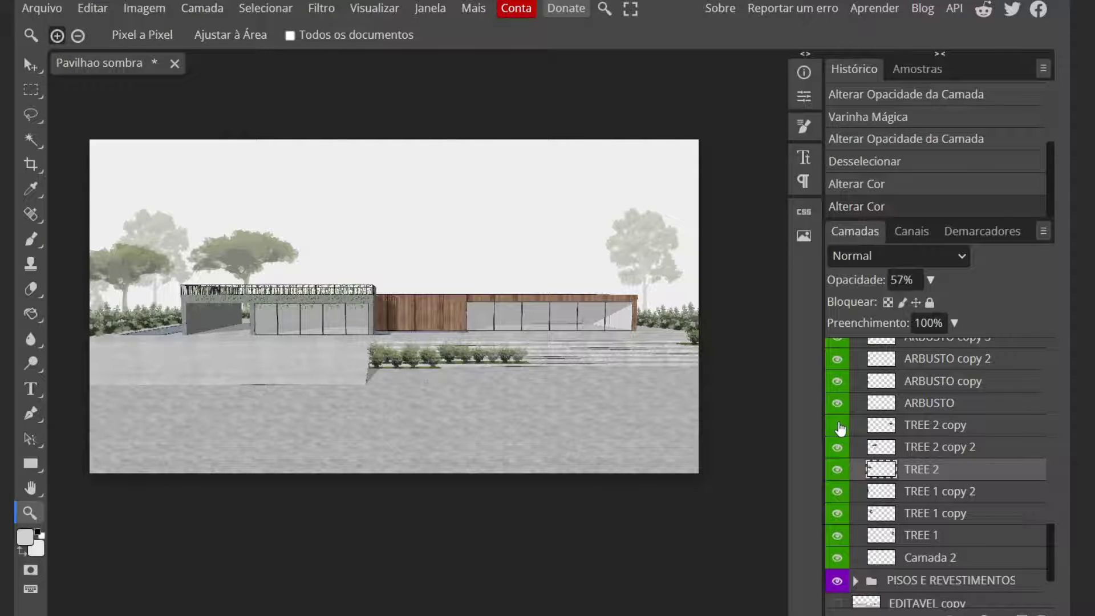
pyautogui.scroll(5, 599, 274)
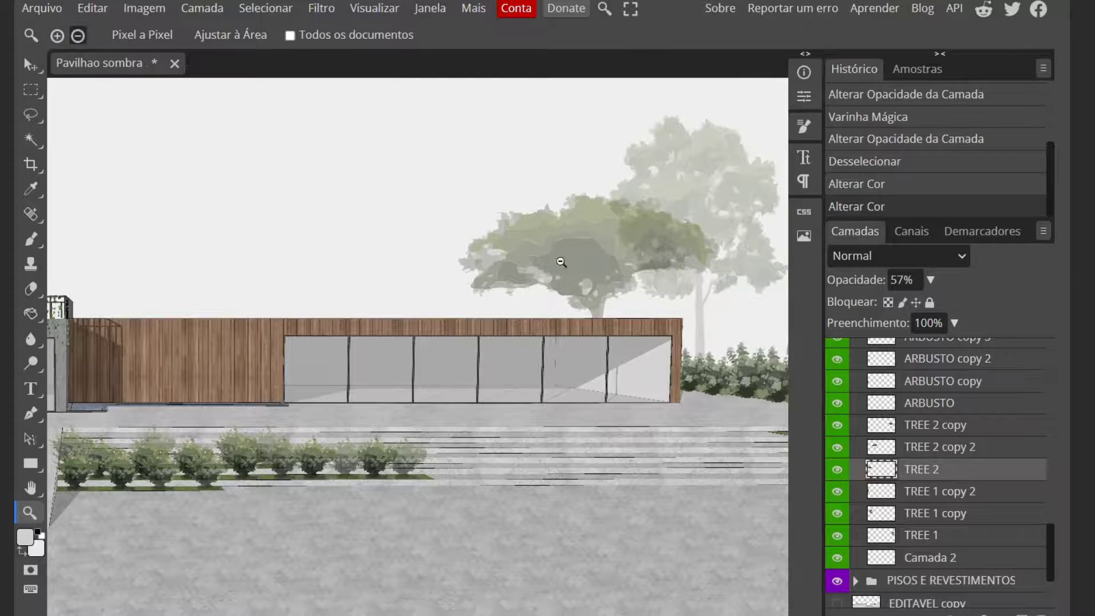
pyautogui.keyDown('alt'); pyautogui.click(651, 326); pyautogui.keyUp('alt')
pyautogui.keyDown('alt'); pyautogui.click(650, 325); pyautogui.keyUp('alt')
pyautogui.keyDown('alt'); pyautogui.click(544, 328); pyautogui.keyUp('alt')
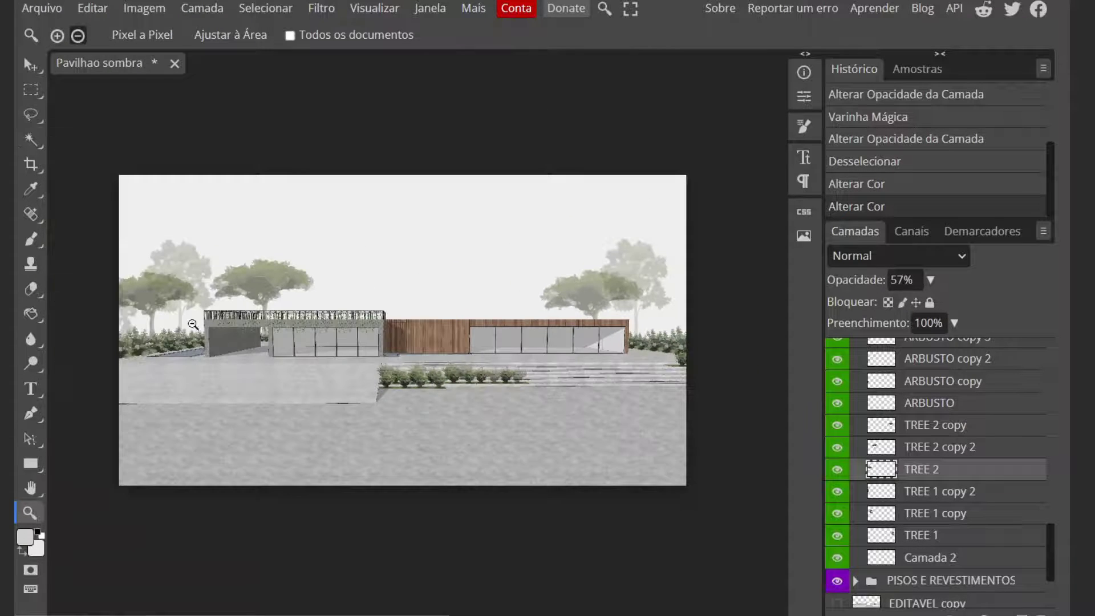
# Step: Examine the trees, hedge, climbing plants and stair shrubs on both sides of the pavilion, up close and in the overall view
pyautogui.click(151, 315)
pyautogui.click(150, 315)
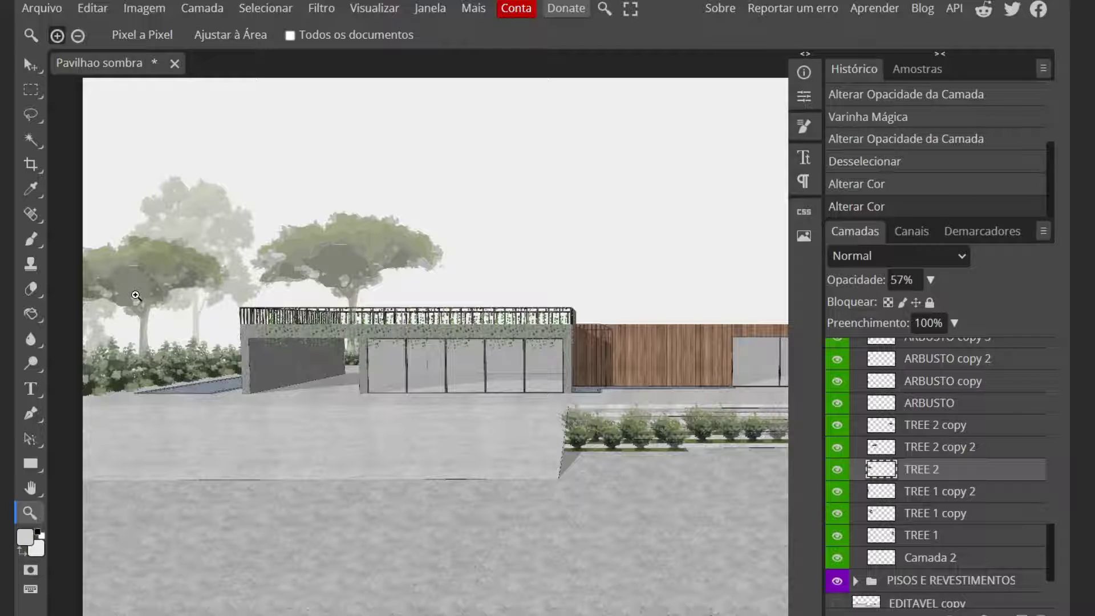
pyautogui.scroll(-3, 136, 296)
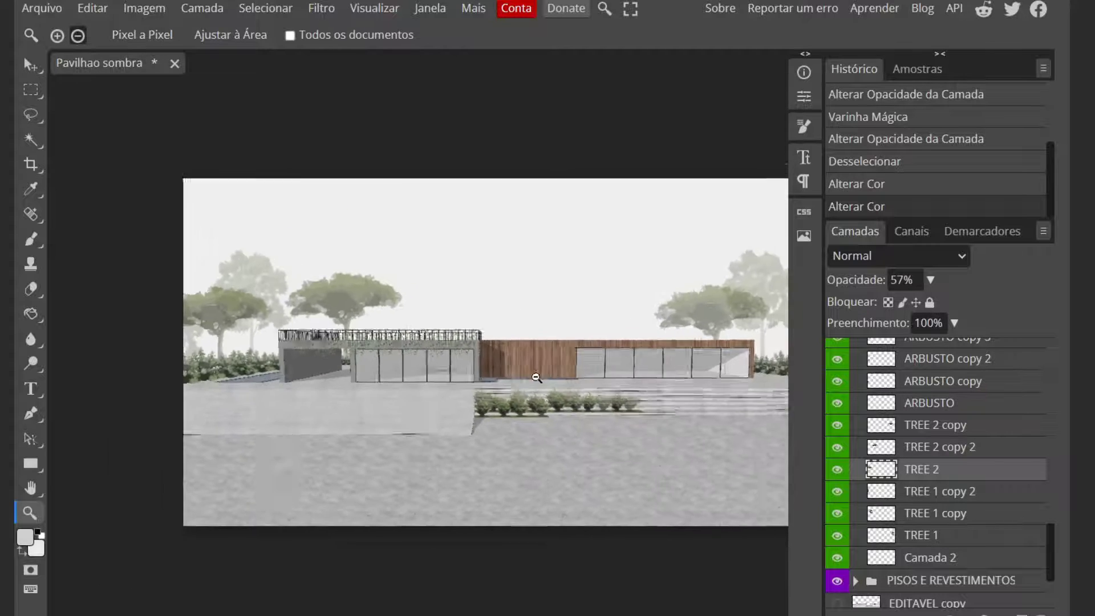
pyautogui.scroll(5, 599, 426)
pyautogui.scroll(4, 586, 435)
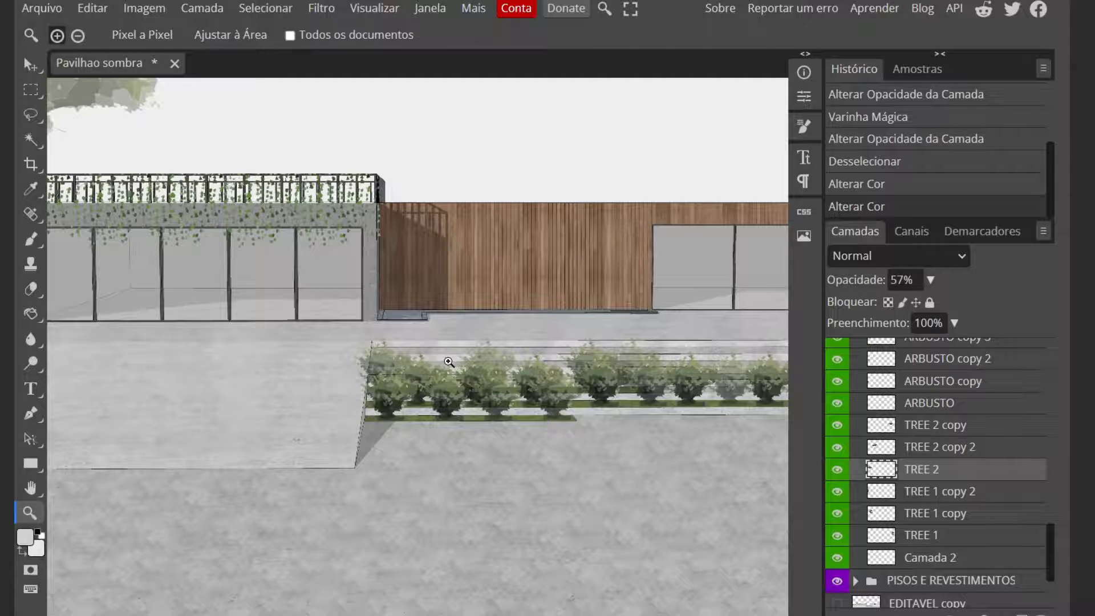
pyautogui.scroll(-4, 449, 362)
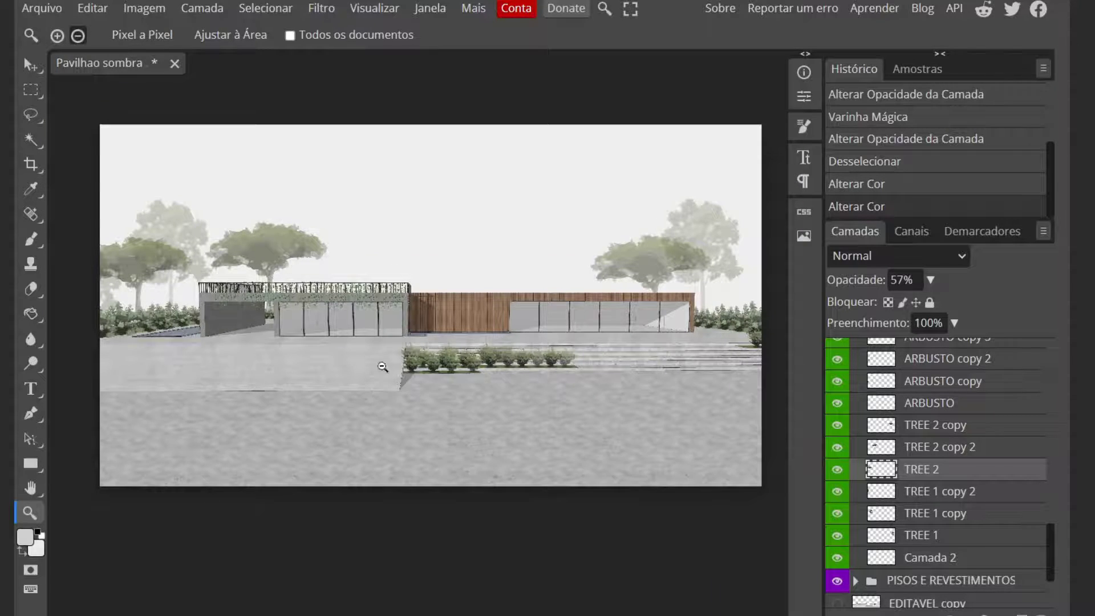
pyautogui.scroll(2, 383, 367)
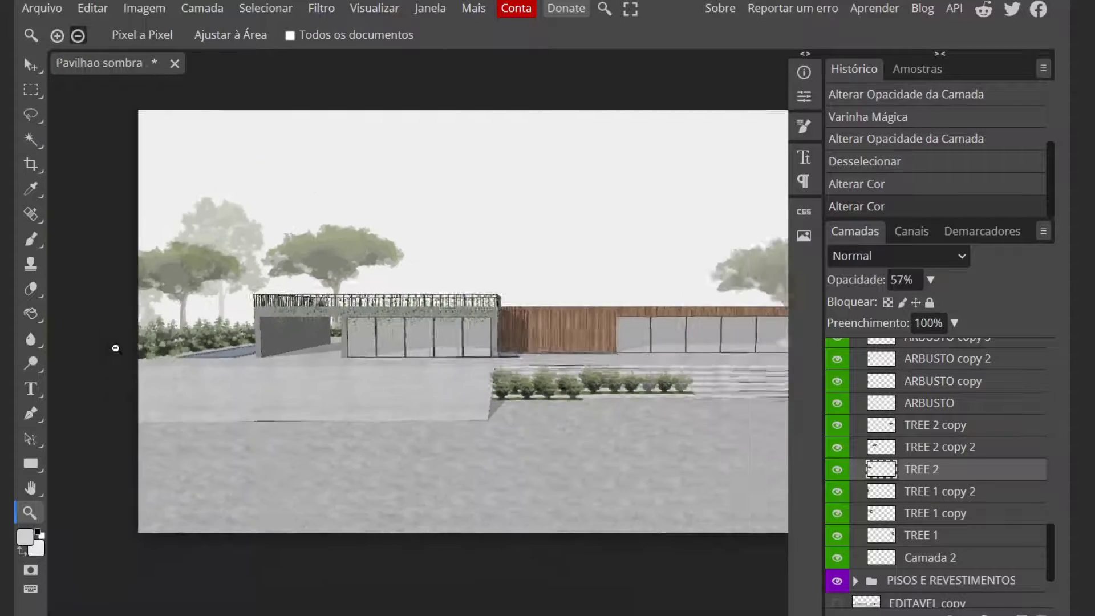
pyautogui.scroll(5, 115, 348)
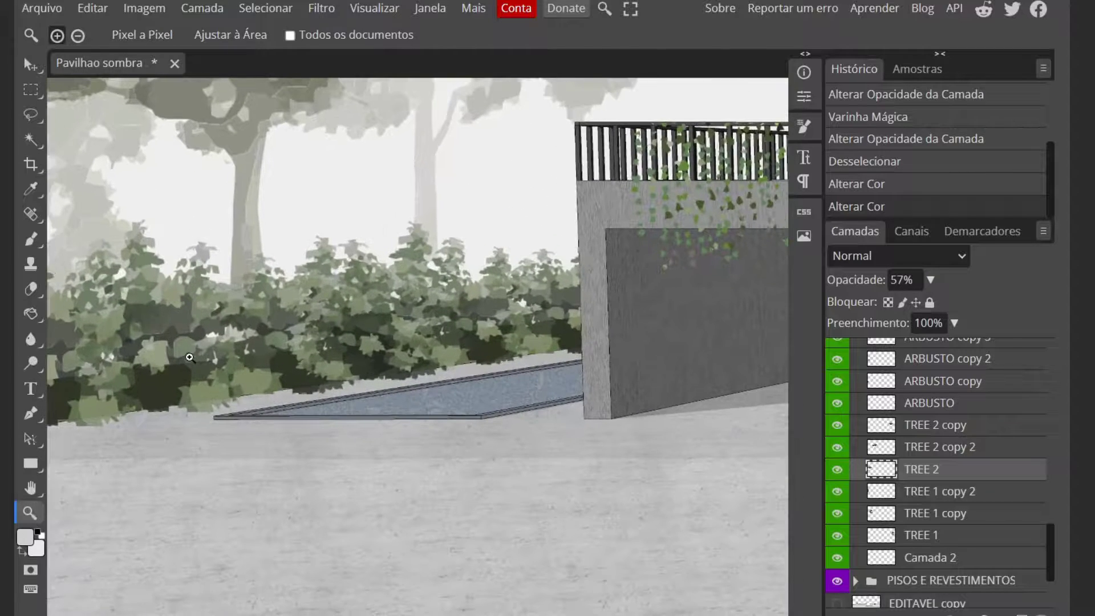
pyautogui.keyDown('alt'); pyautogui.click(382, 455); pyautogui.keyUp('alt')
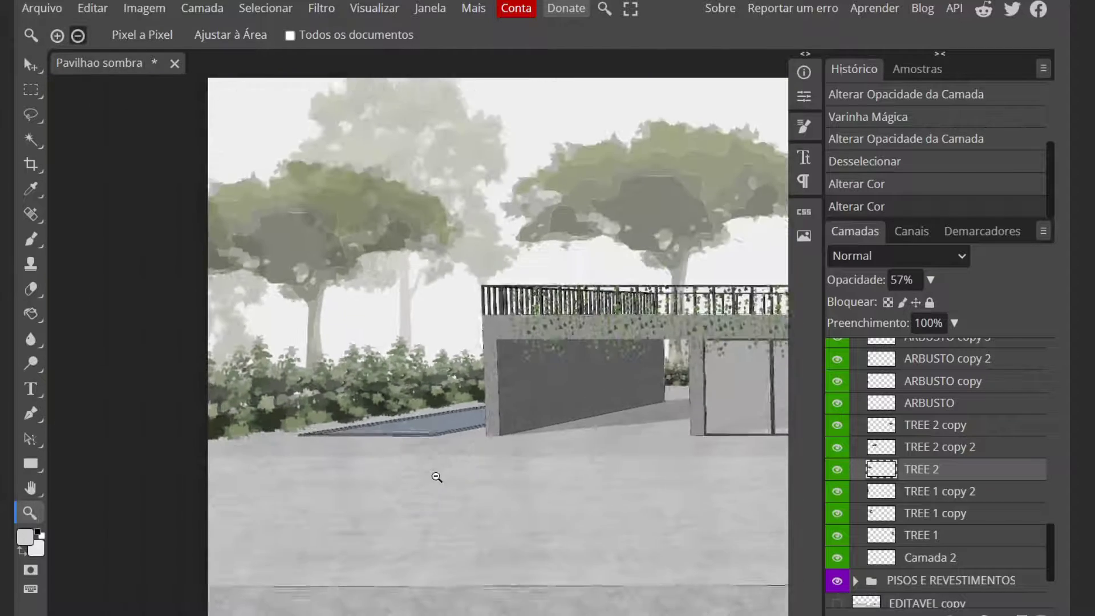
pyautogui.scroll(-3, 366, 390)
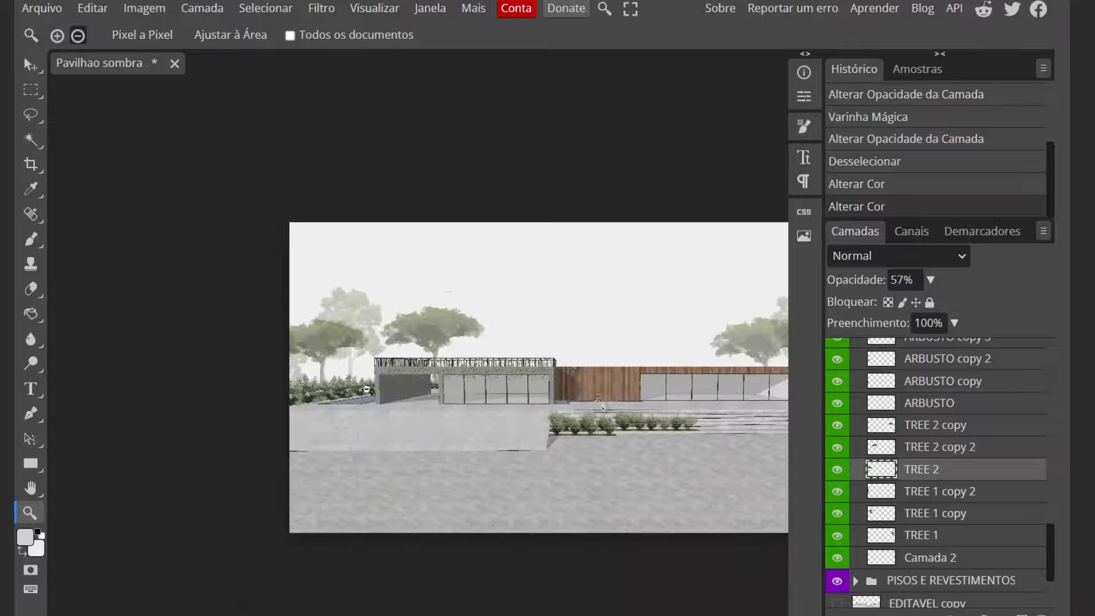
pyautogui.scroll(5, 599, 402)
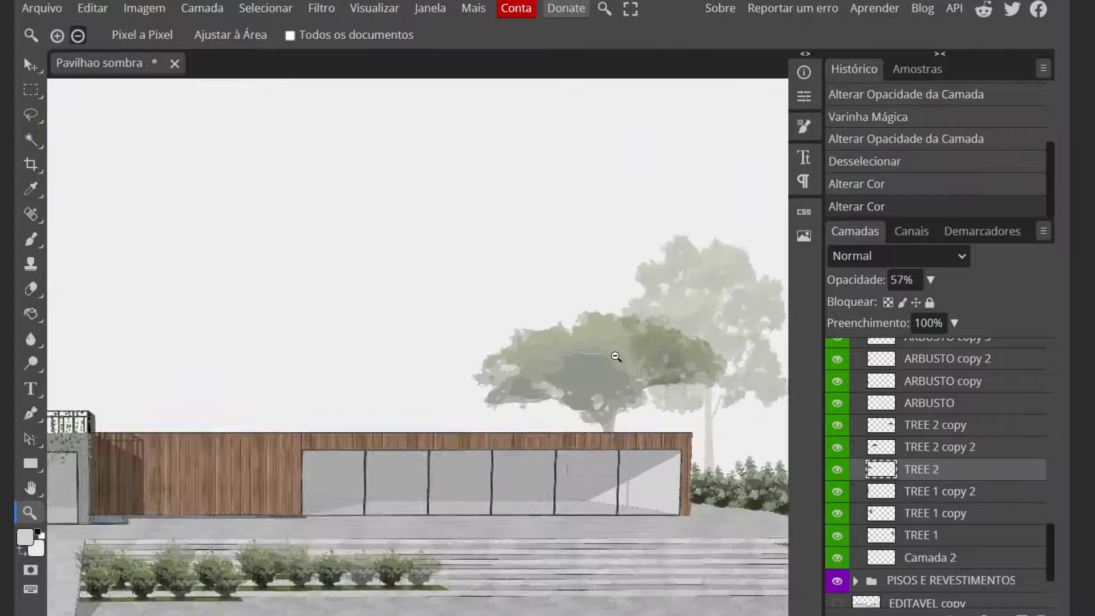
pyautogui.scroll(1, 616, 356)
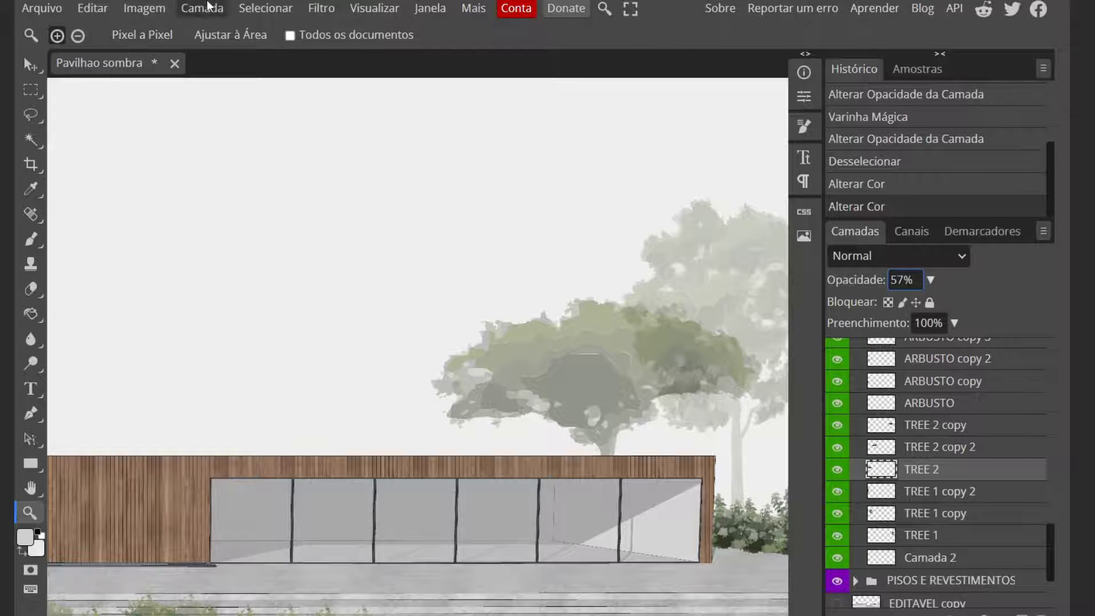
# Step: Bring up the Matriz/Saturação adjustment for the TREE 2 layer and dismiss it without changing any value
pyautogui.click(144, 8)
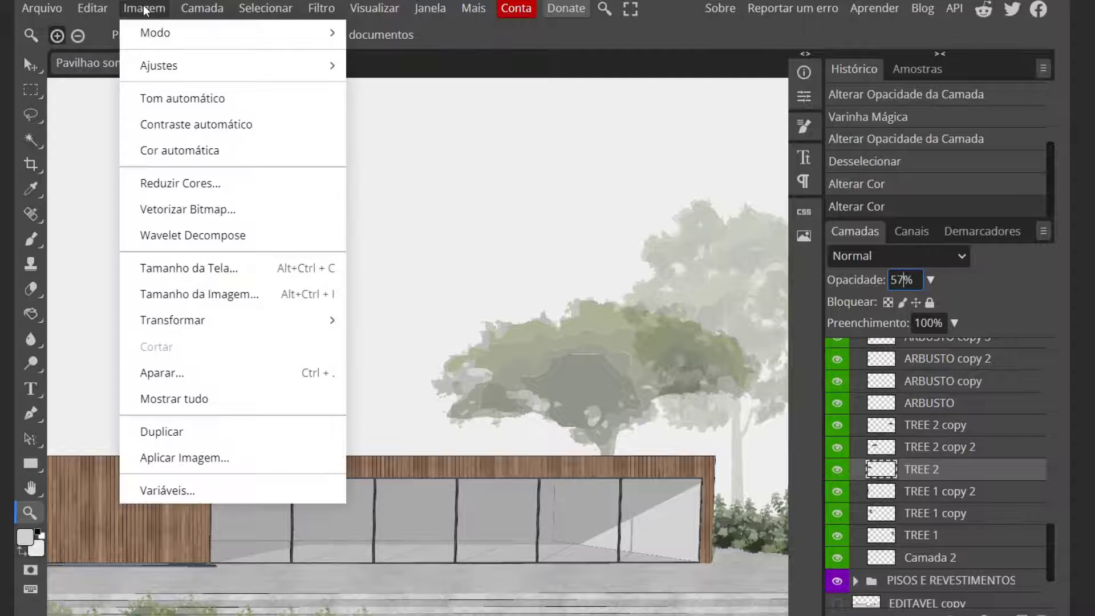
pyautogui.moveTo(157, 70)
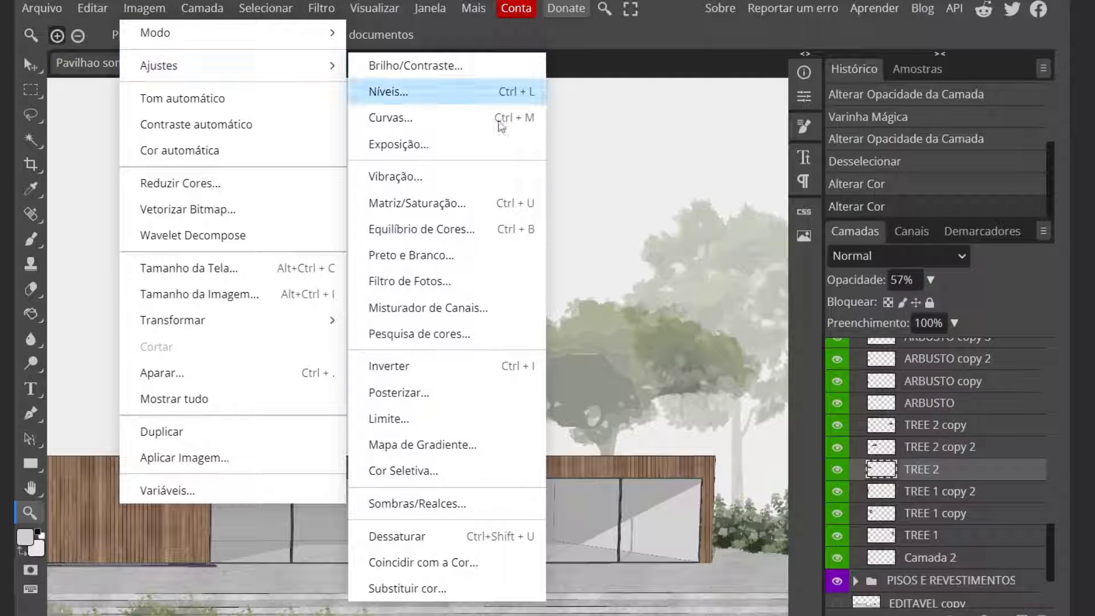
pyautogui.click(451, 204)
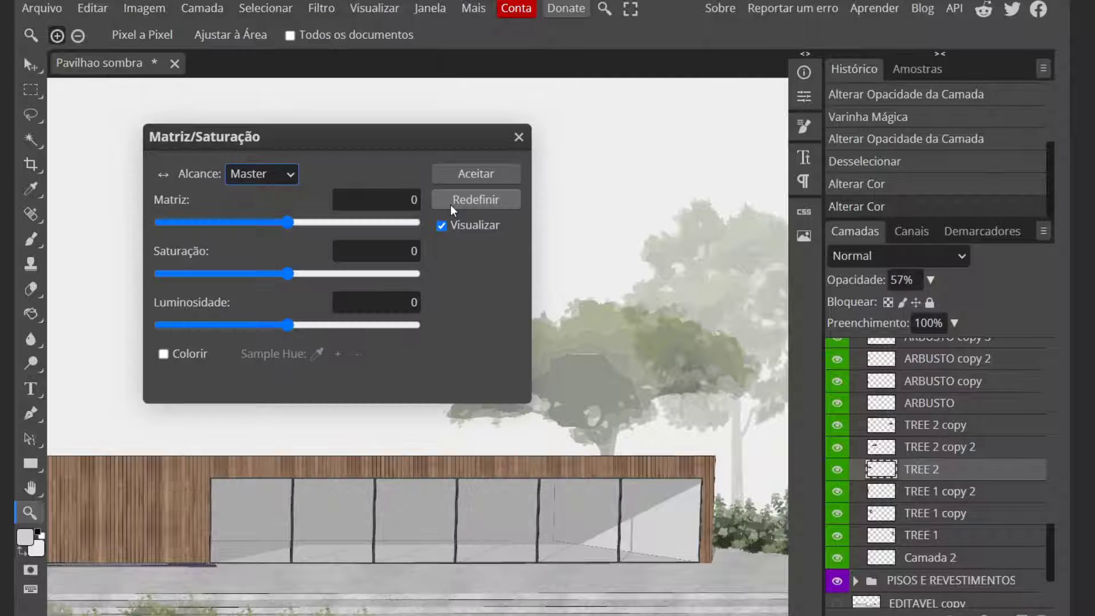
pyautogui.click(516, 138)
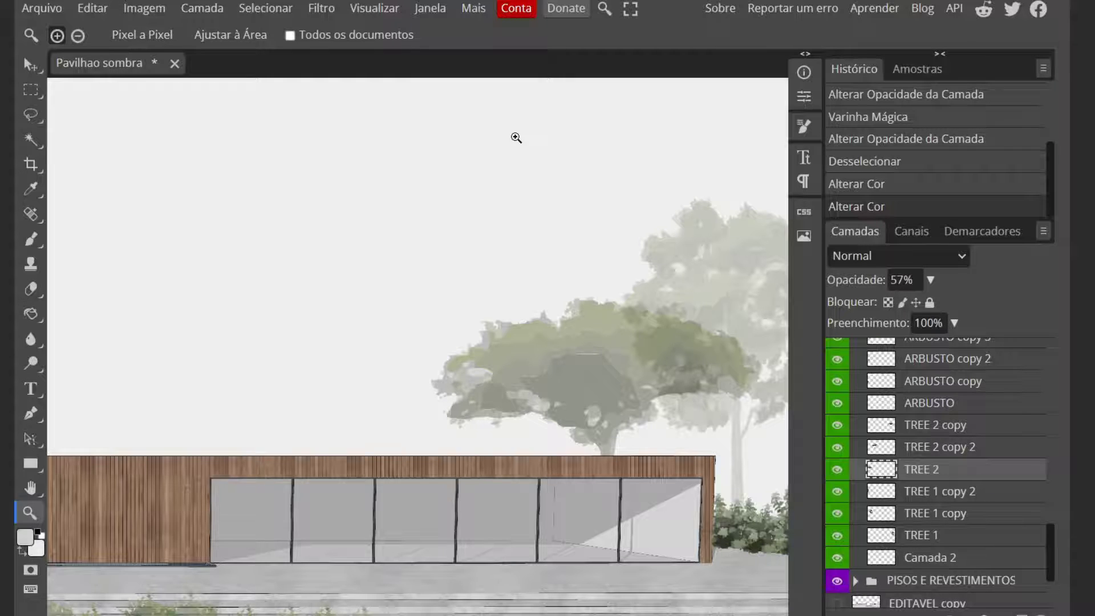
# Step: Examine how the background trees and the hanging plants on the concrete volume fit the whole pavilion composition
pyautogui.keyDown('alt'); pyautogui.click(490, 236); pyautogui.keyUp('alt')
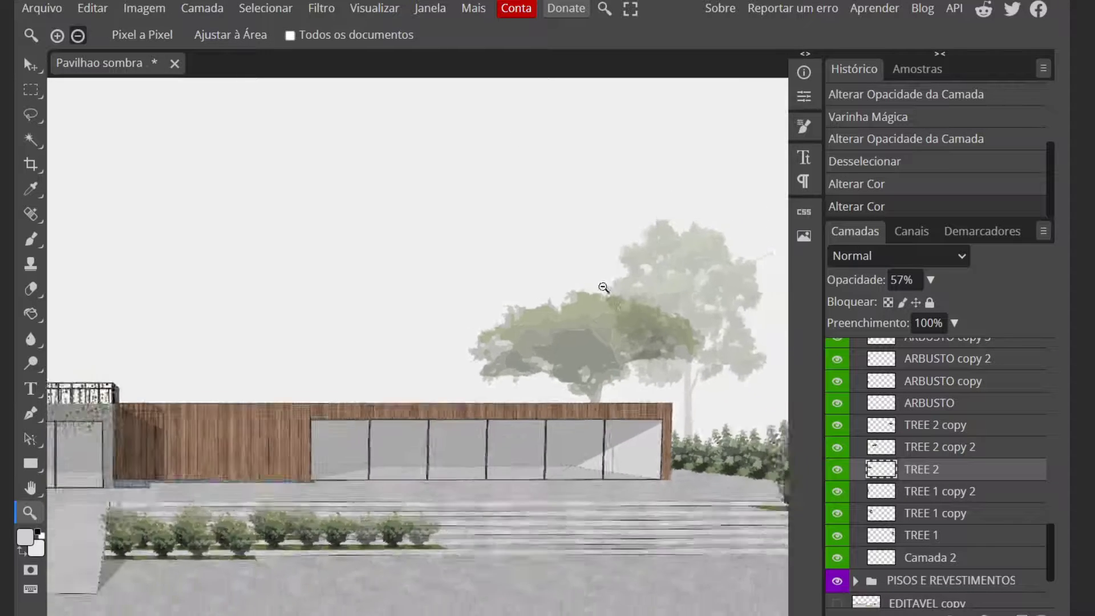
pyautogui.keyDown('alt'); pyautogui.click(490, 235); pyautogui.keyUp('alt')
pyautogui.click(278, 366)
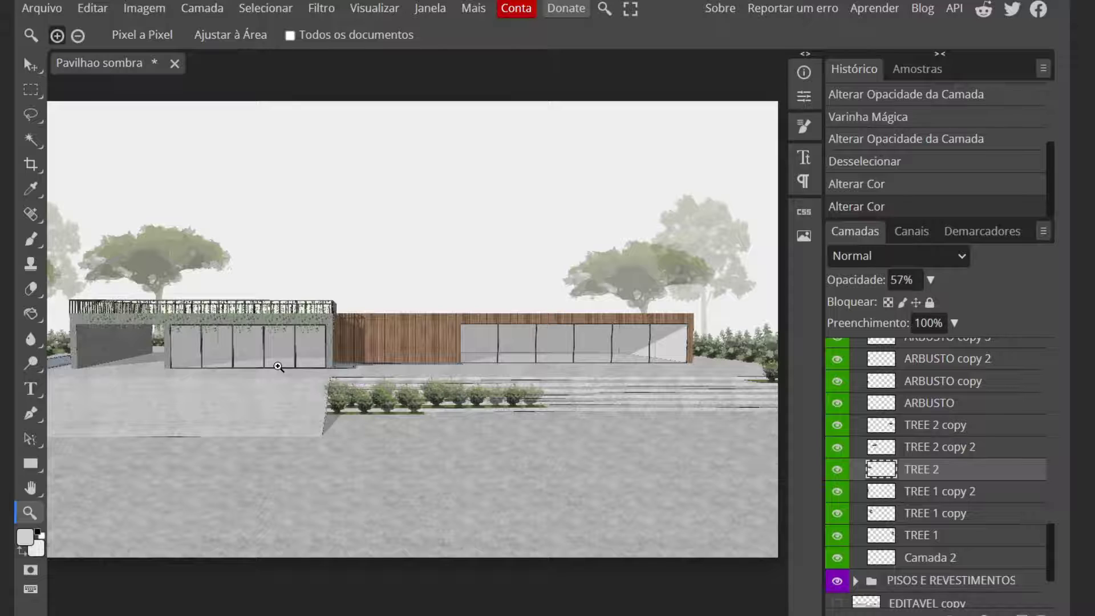
pyautogui.keyDown('alt'); pyautogui.click(254, 357); pyautogui.keyUp('alt')
pyautogui.click(142, 357)
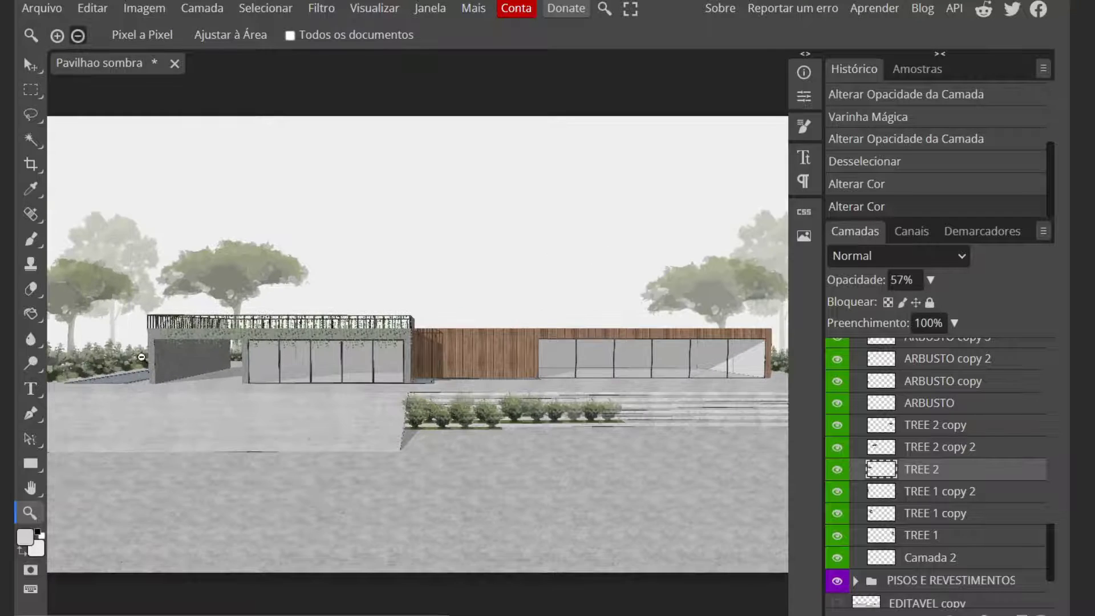
pyautogui.click(171, 379)
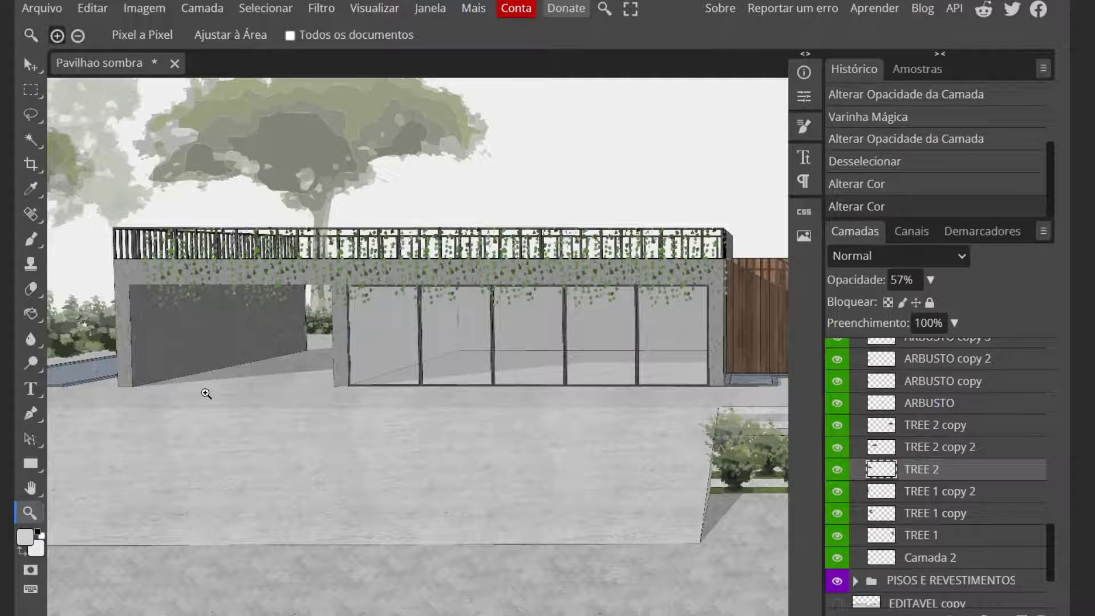
pyautogui.keyDown('alt'); pyautogui.click(234, 379); pyautogui.keyUp('alt')
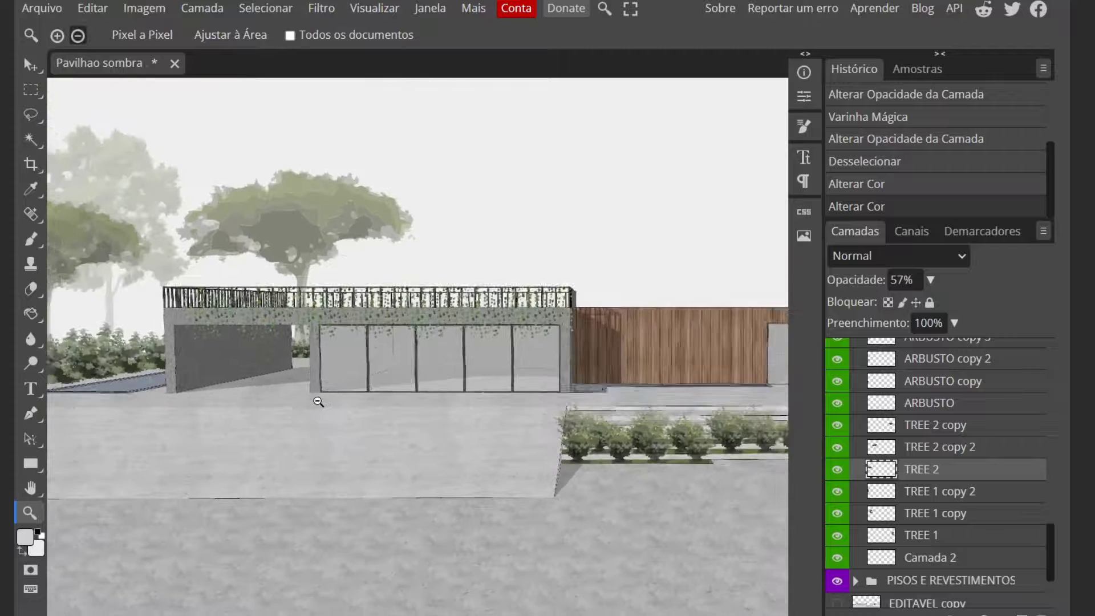
pyautogui.keyDown('alt'); pyautogui.click(360, 423); pyautogui.keyUp('alt')
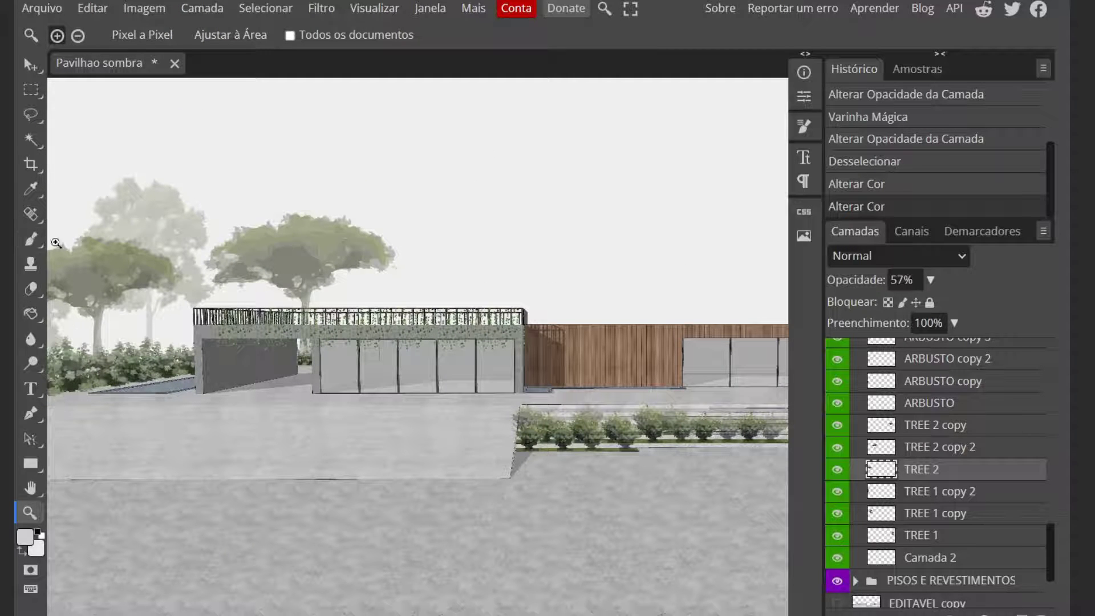
pyautogui.scroll(-4, 374, 459)
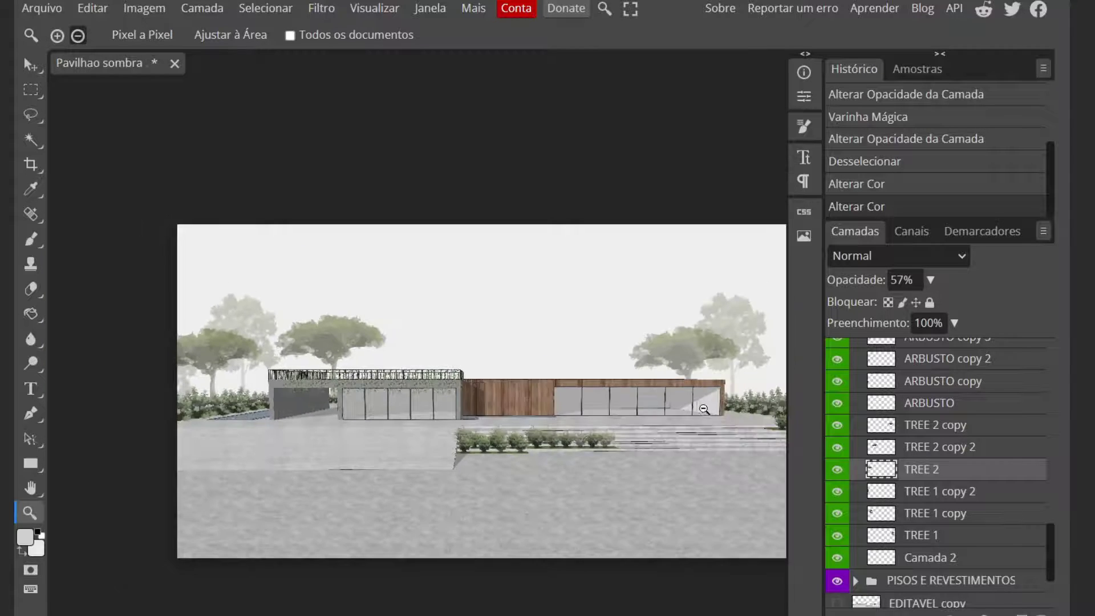
# Step: Examine the wooden facade, the shadow cast on it and the hanging plants beside it, up close and from farther back
pyautogui.scroll(4, 636, 374)
pyautogui.scroll(2, 368, 373)
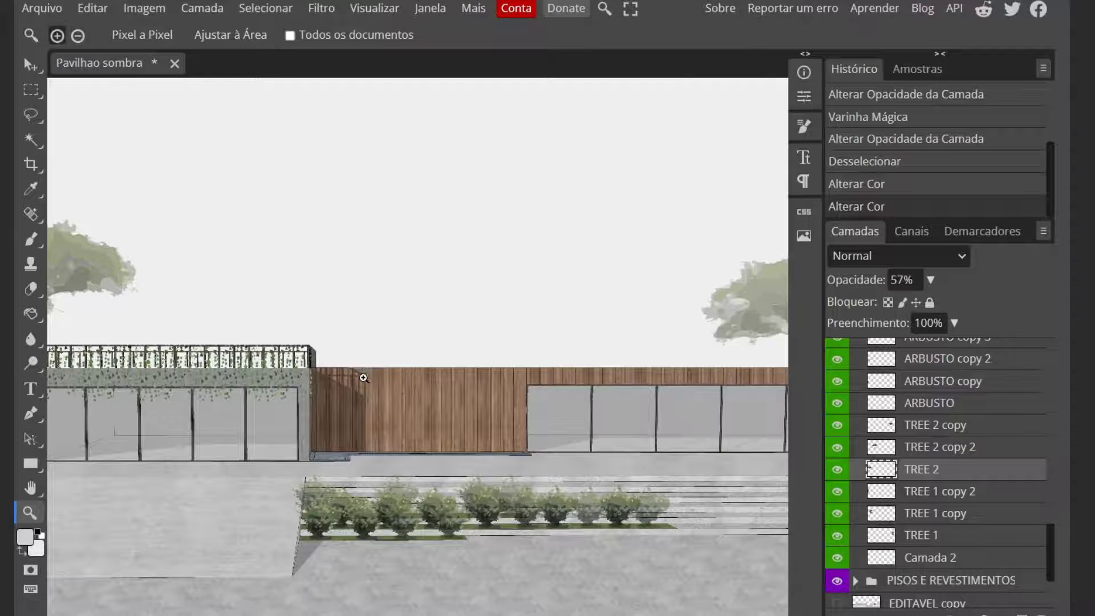
pyautogui.scroll(1, 381, 393)
pyautogui.scroll(1, 339, 524)
pyautogui.scroll(3, 348, 496)
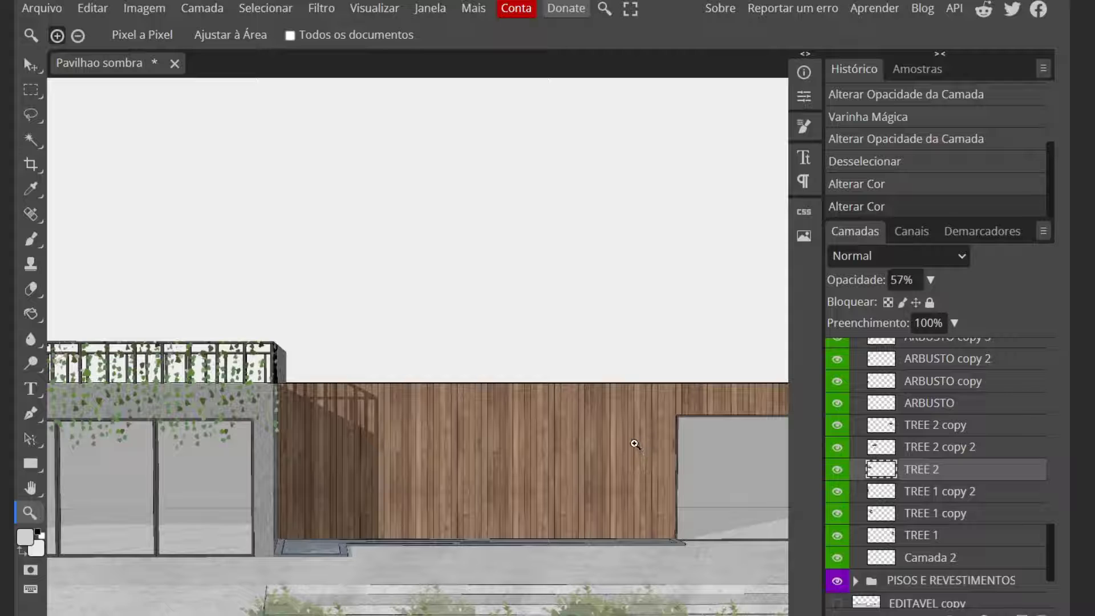
pyautogui.scroll(-1, 556, 433)
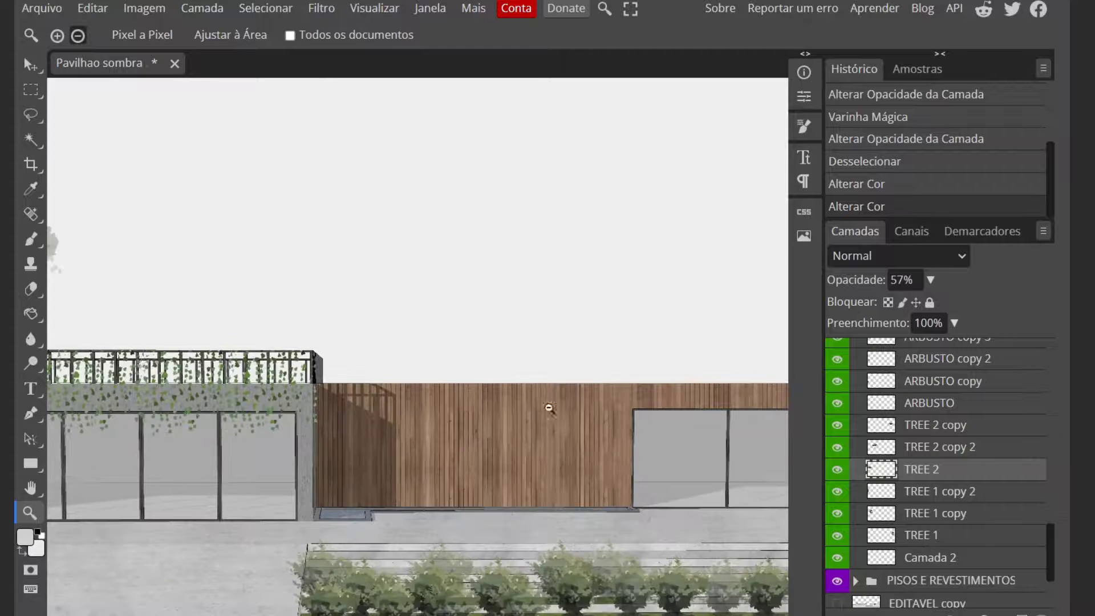
pyautogui.scroll(3, 273, 442)
pyautogui.scroll(-4, 399, 410)
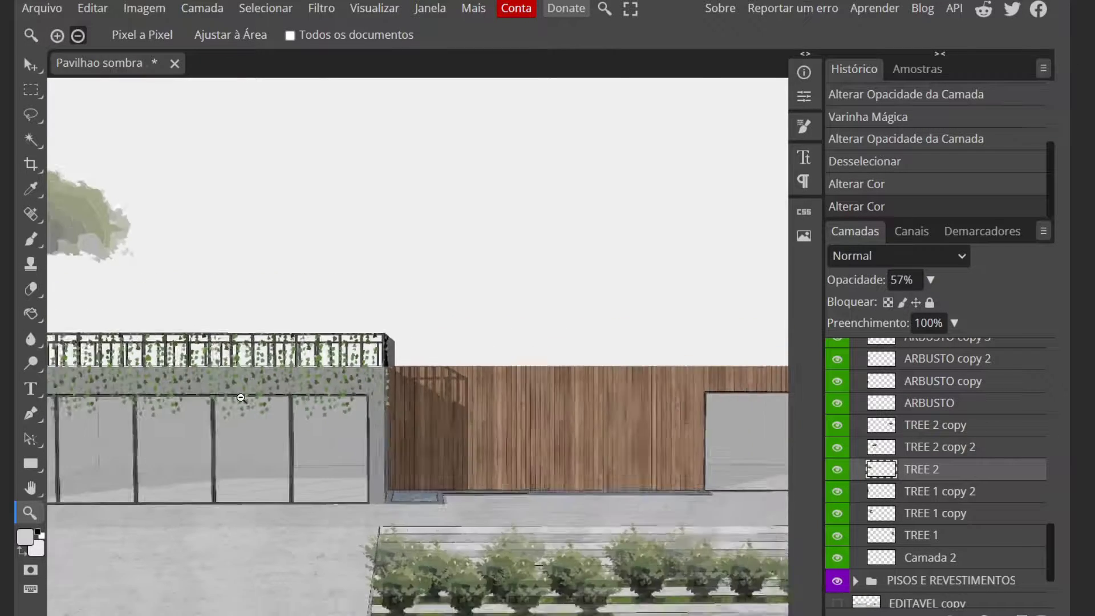
pyautogui.scroll(3, 410, 394)
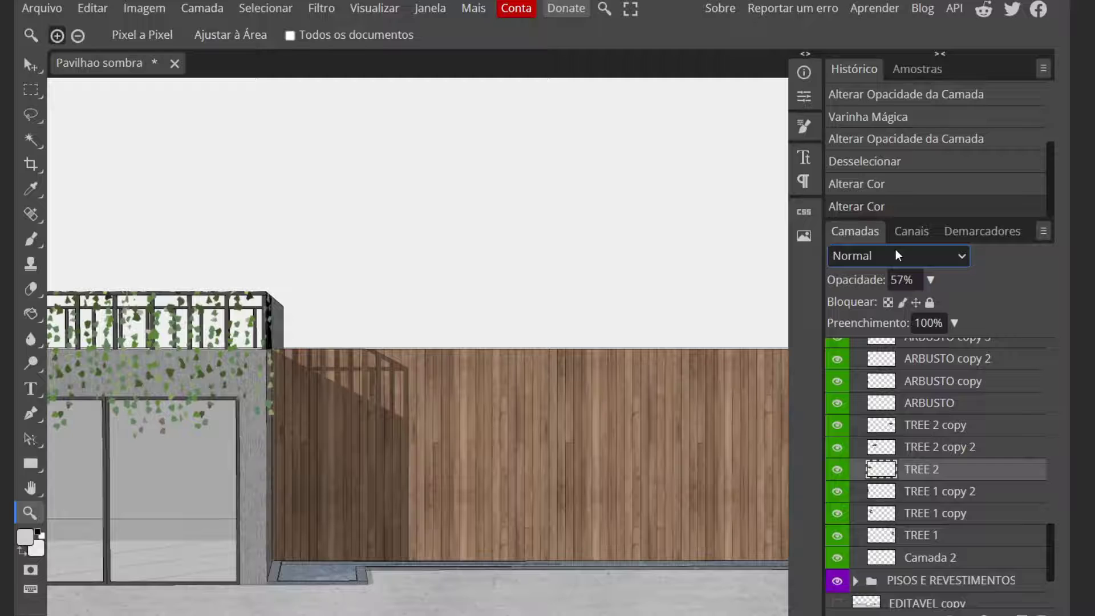
# Step: Expand the PISOS E REVESTIMENTOS group and set the blend mode of the wood facade's pattern fill layer to Normal
pyautogui.scroll(-2, 980, 365)
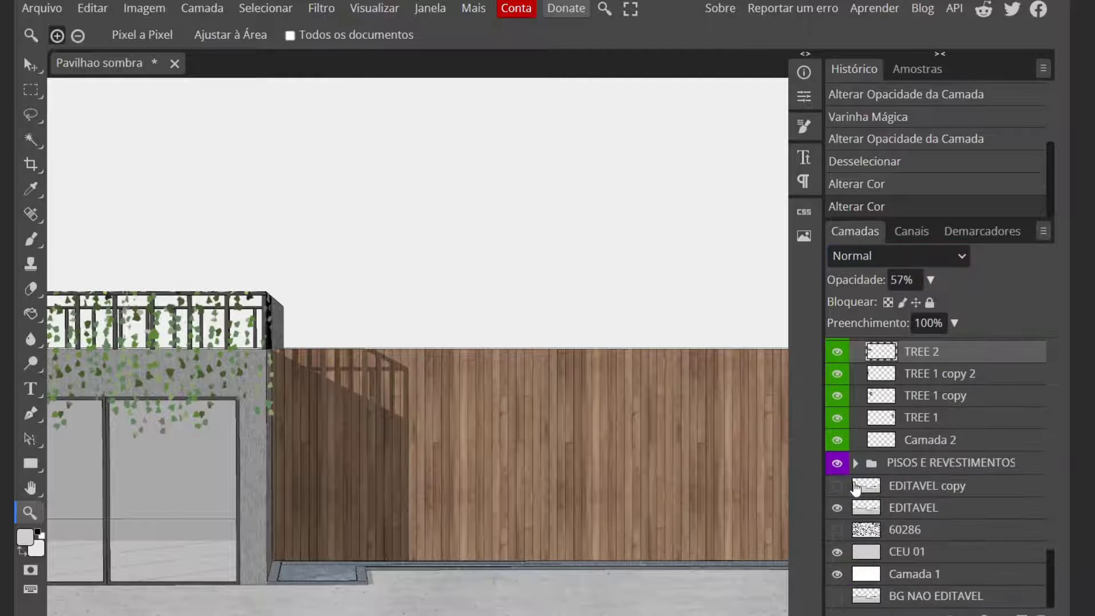
pyautogui.click(859, 464)
pyautogui.scroll(-5, 913, 497)
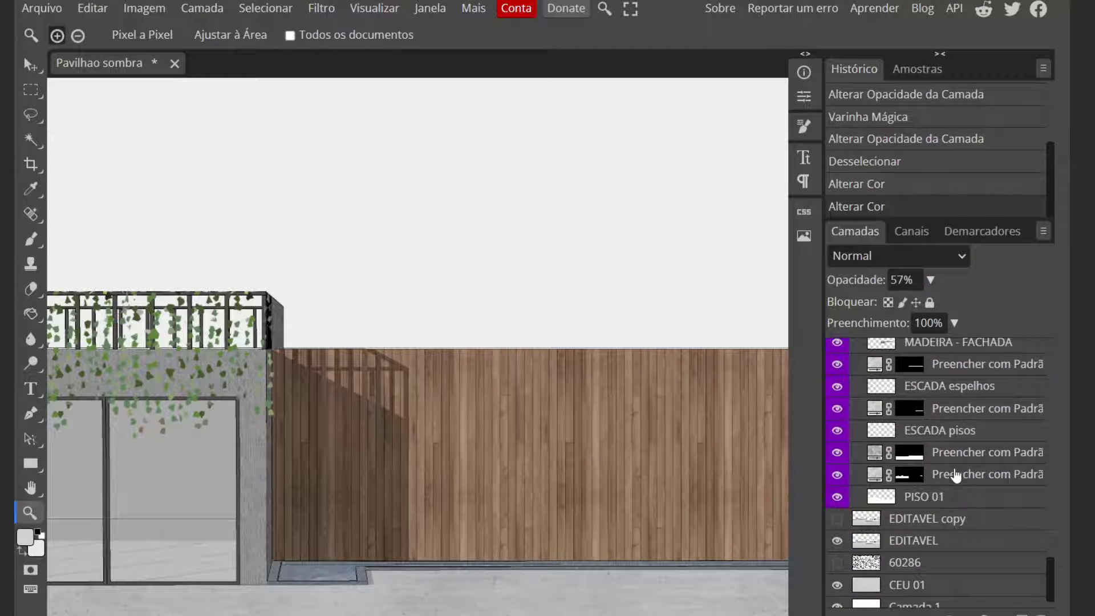
pyautogui.scroll(2, 957, 475)
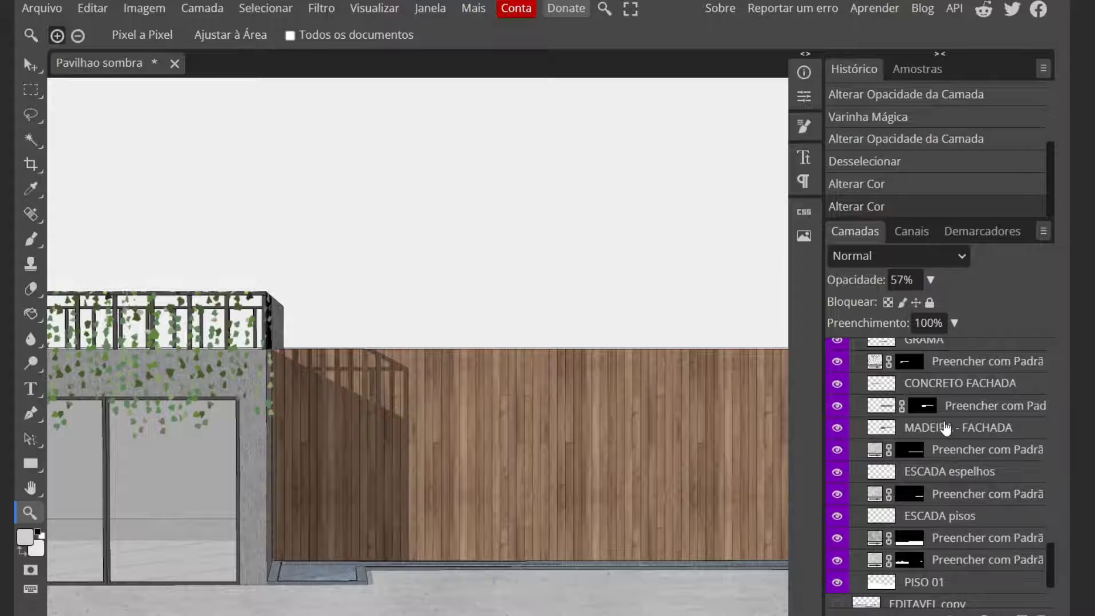
pyautogui.click(878, 410)
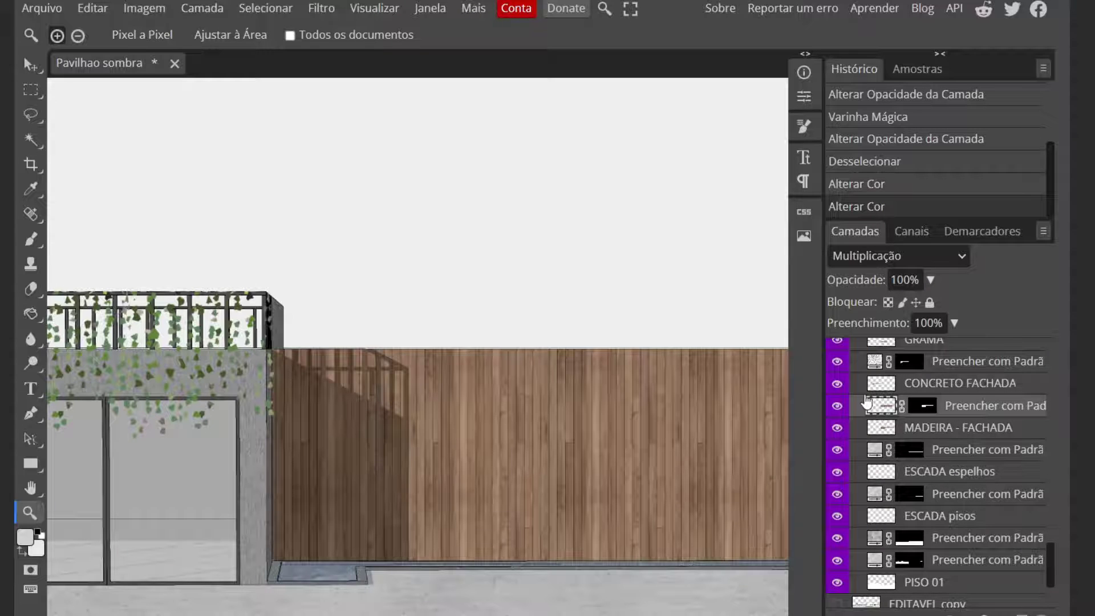
pyautogui.click(882, 258)
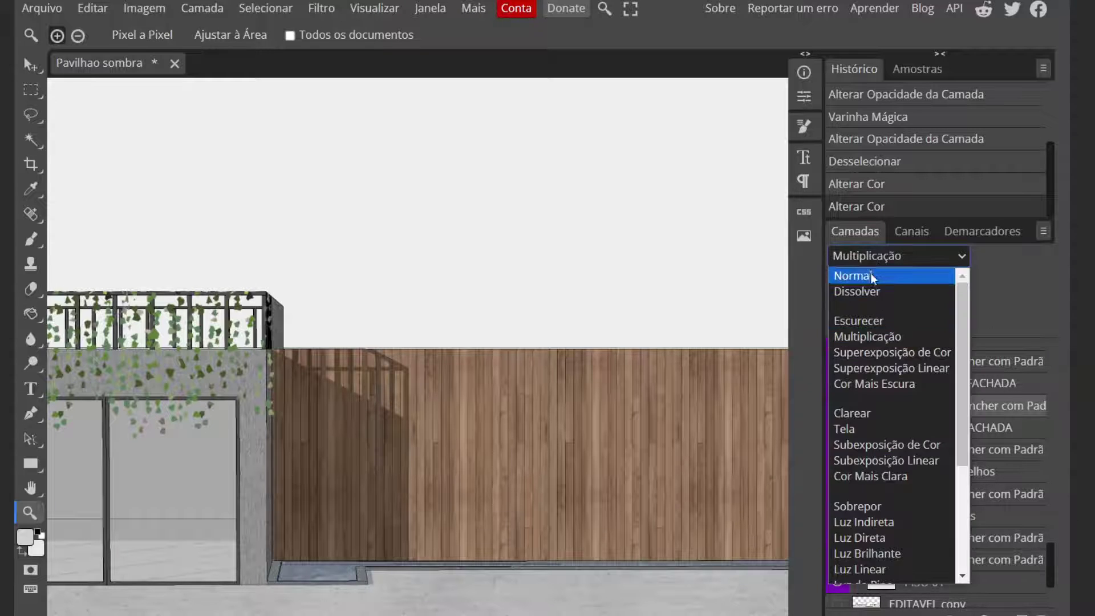
pyautogui.click(853, 276)
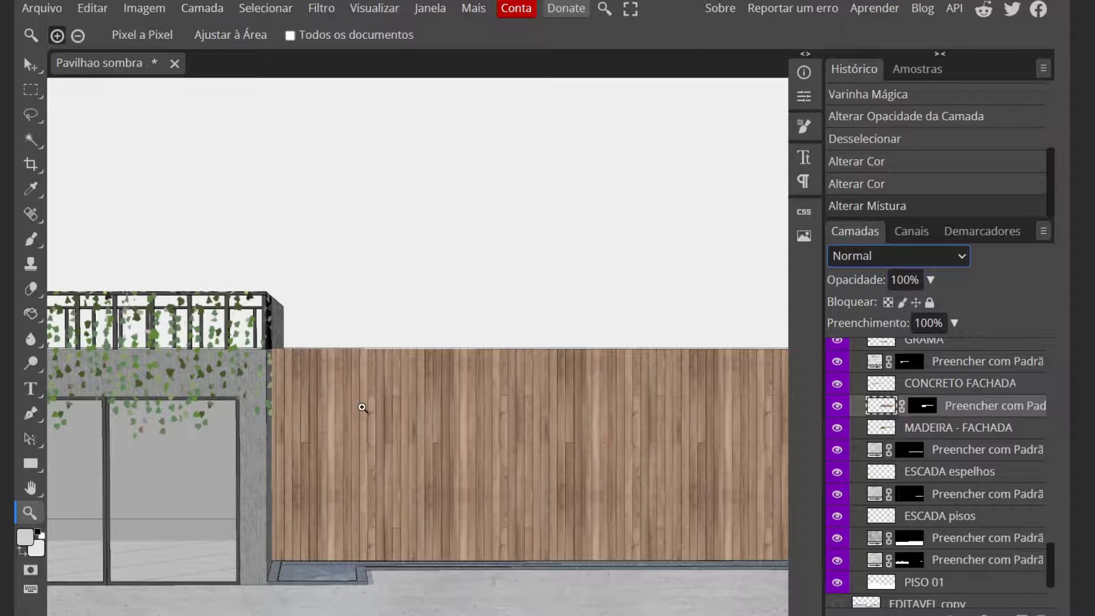
# Step: Inspect the wood cladding in the overall view, and set its pattern fill layer back to Multiplicação
pyautogui.scroll(-5, 485, 390)
pyautogui.scroll(-2, 451, 396)
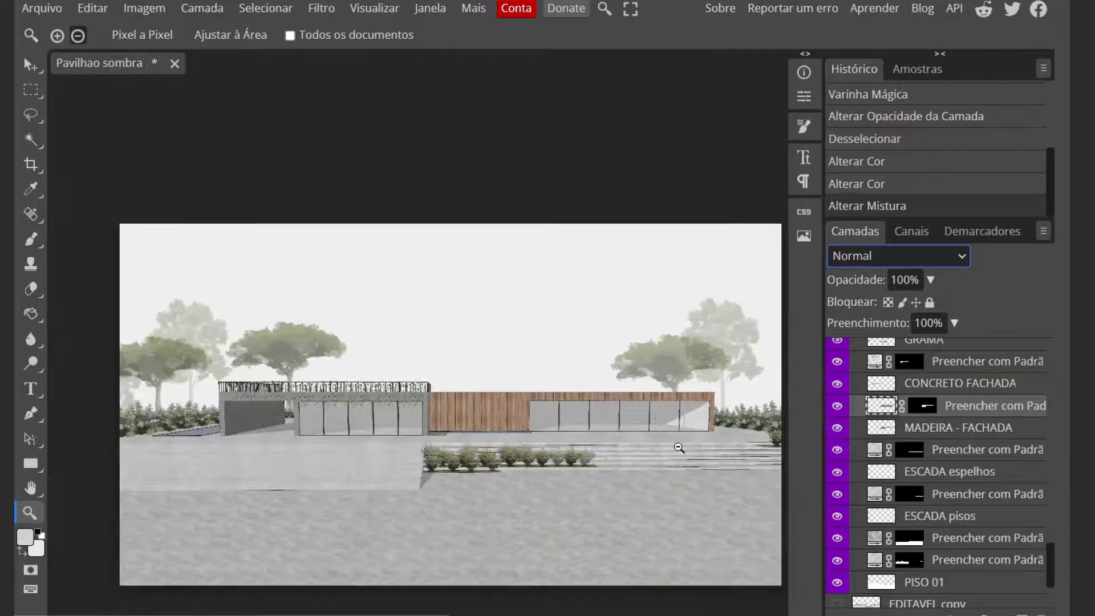
pyautogui.scroll(2, 632, 437)
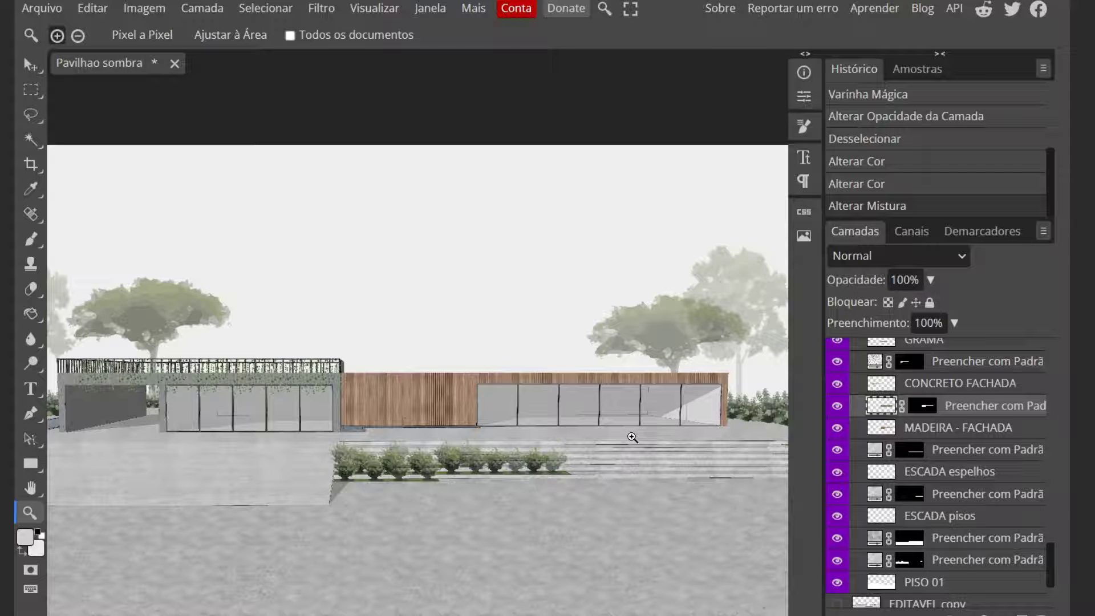
pyautogui.click(934, 258)
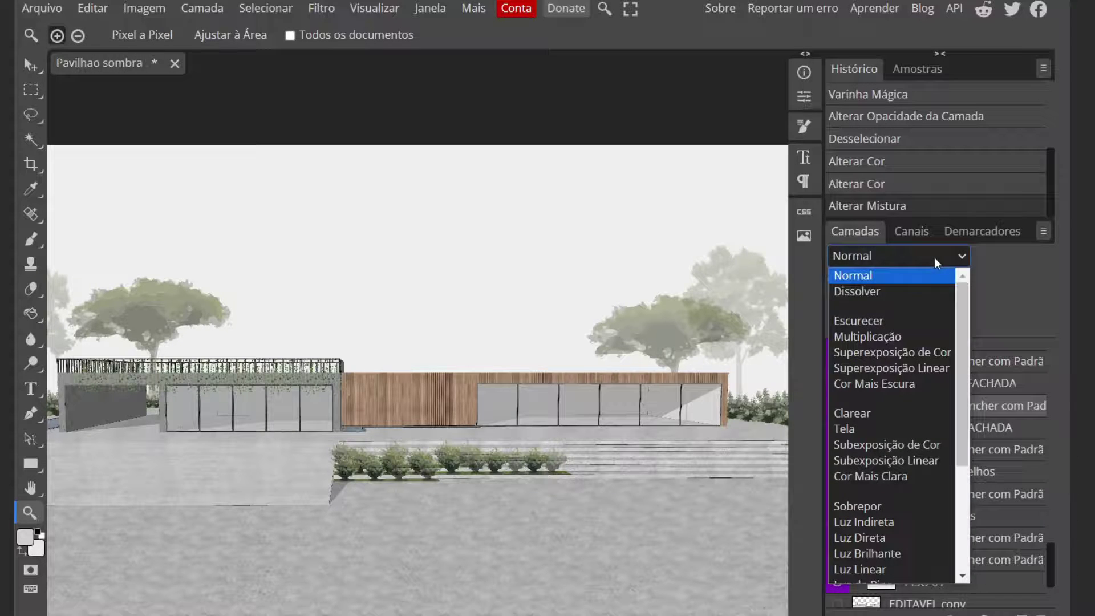
pyautogui.click(879, 337)
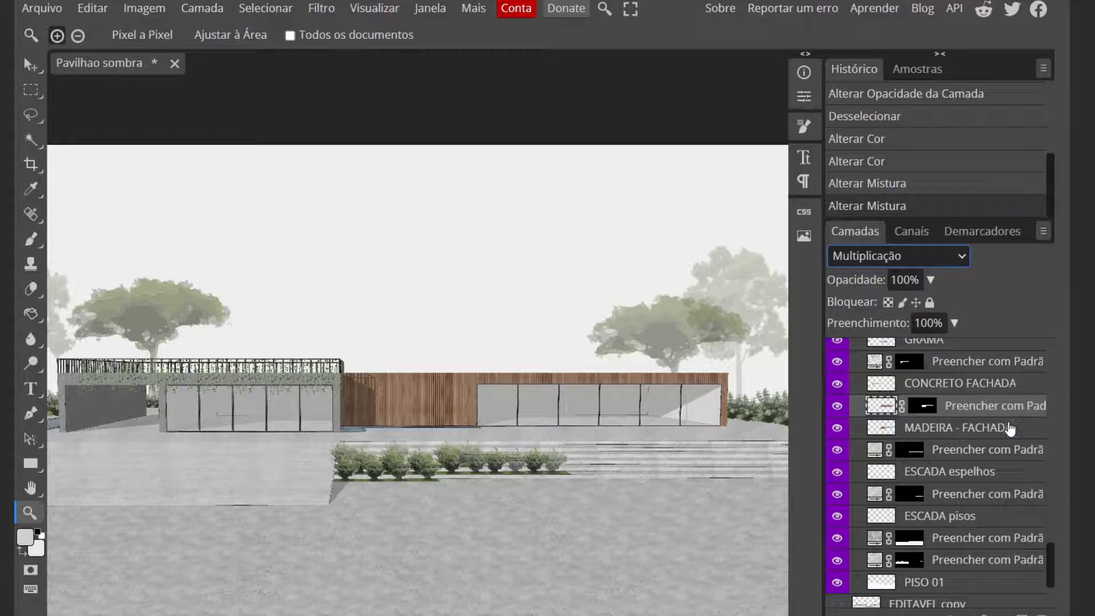
# Step: Collapse the PISOS E REVESTIMENTOS layer group
pyautogui.scroll(10, 1007, 457)
pyautogui.scroll(-3, 1006, 471)
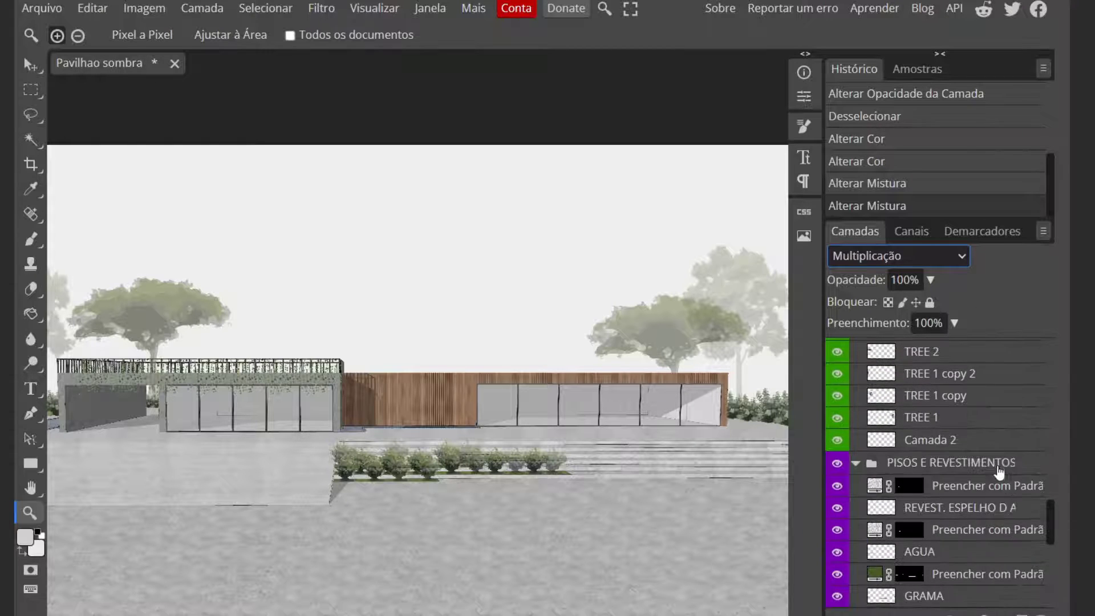
pyautogui.click(874, 464)
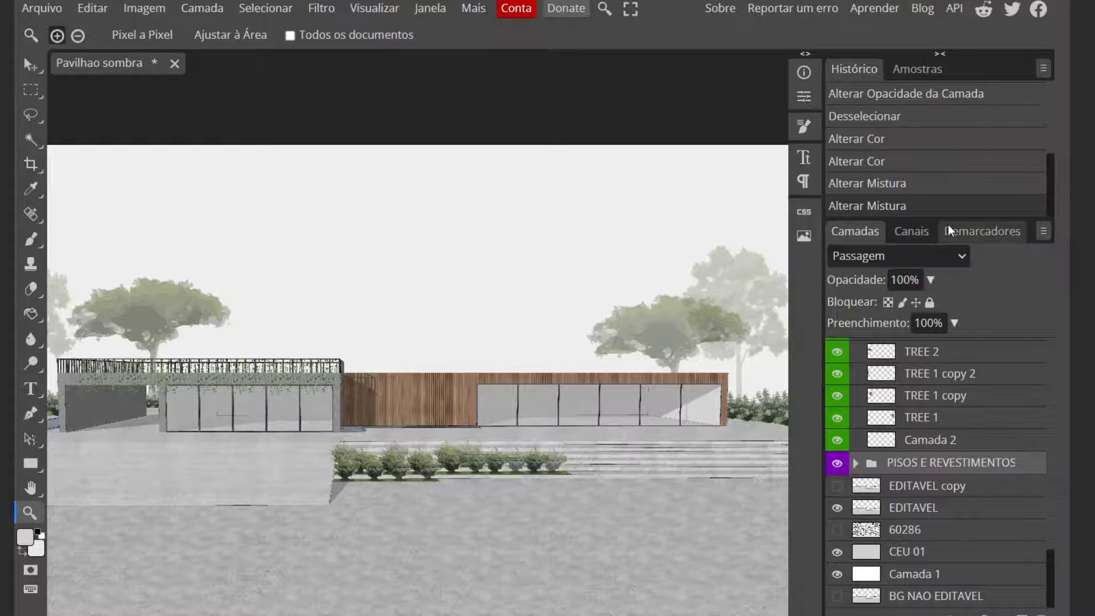
# Step: Look through the layers of the VEGETAÇOES group, and compare the scene with one shrub layer hidden and shown
pyautogui.scroll(3, 947, 493)
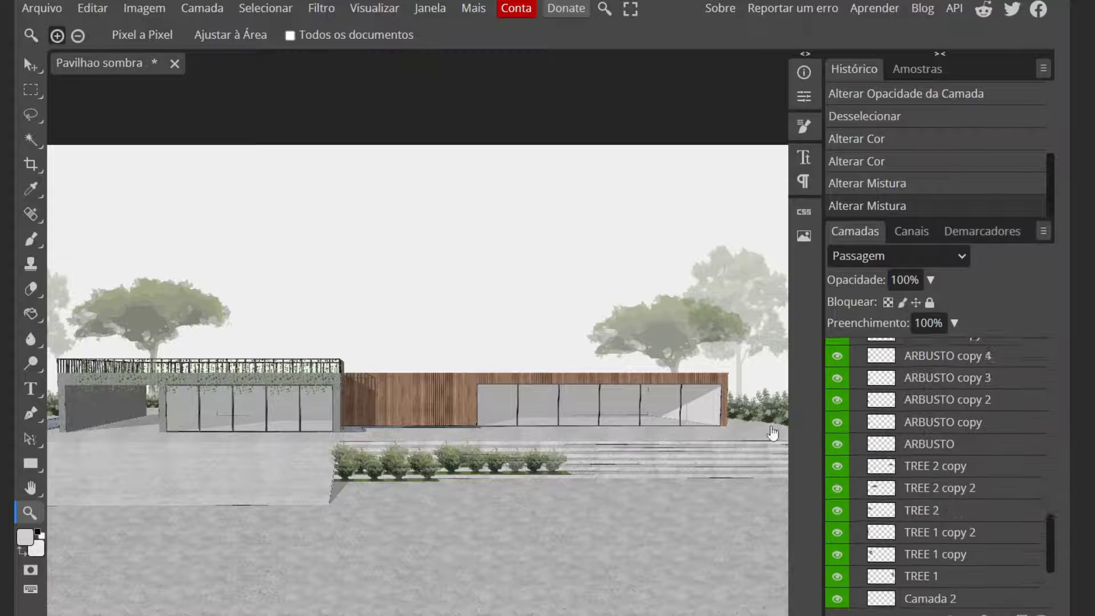
pyautogui.scroll(-6, 419, 352)
pyautogui.scroll(5, 284, 364)
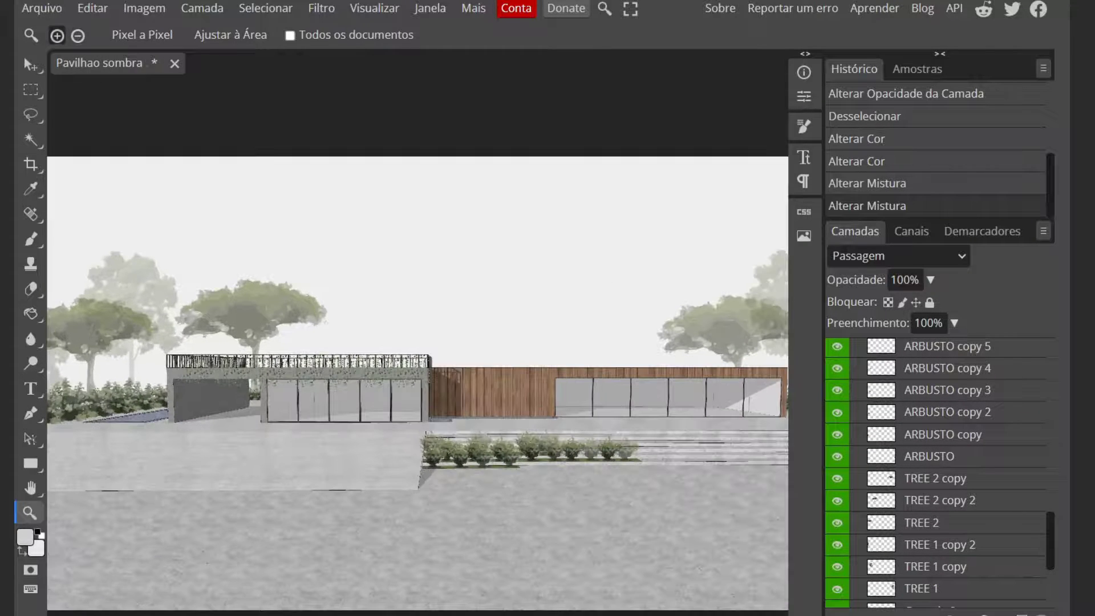
pyautogui.scroll(5, 934, 416)
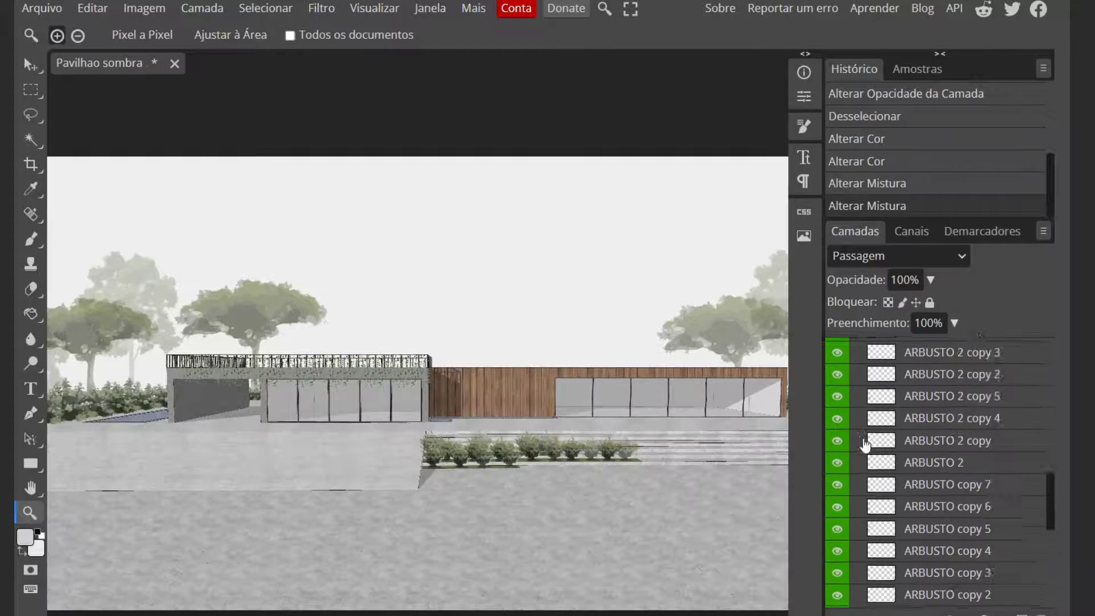
pyautogui.click(837, 399)
pyautogui.click(837, 399)
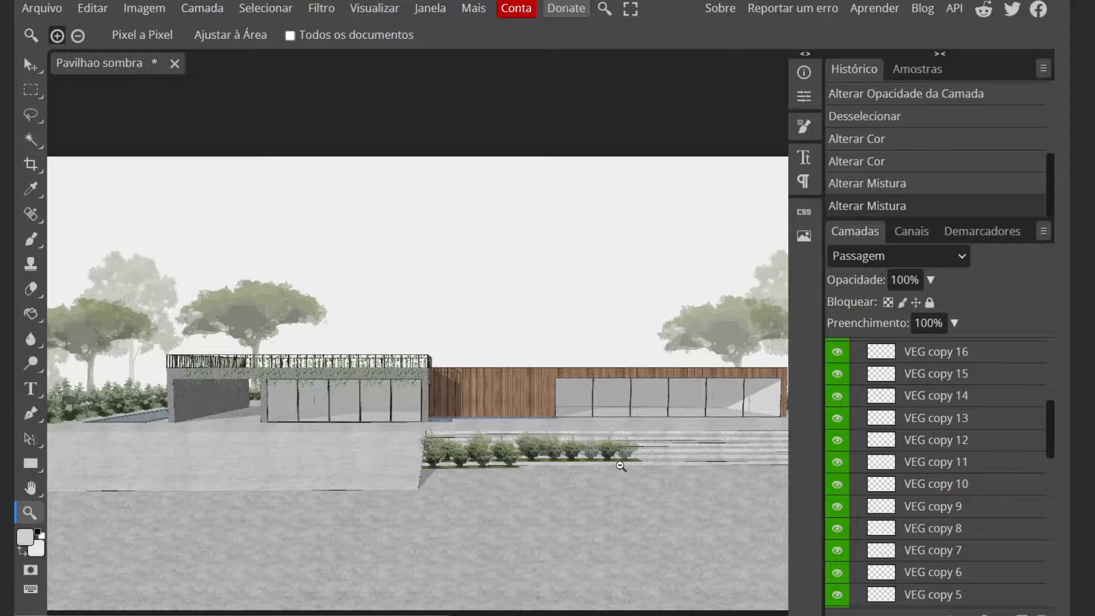
# Step: Inspect the shrub row by the stairs up close and collapse the VEGETAÇOES layer group
pyautogui.scroll(5, 552, 447)
pyautogui.scroll(-6, 535, 433)
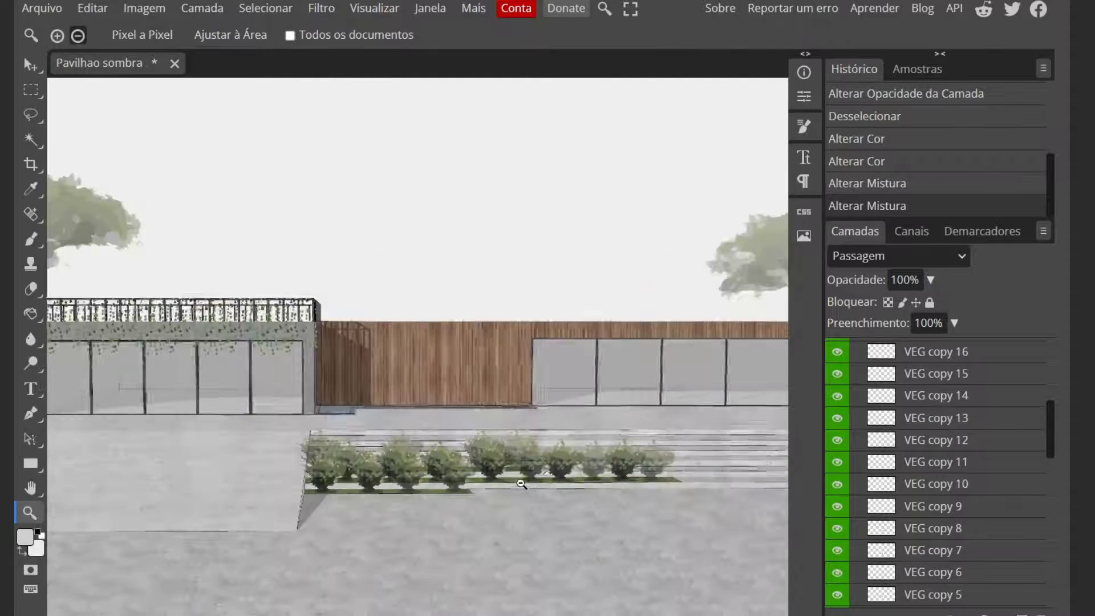
pyautogui.scroll(10, 924, 434)
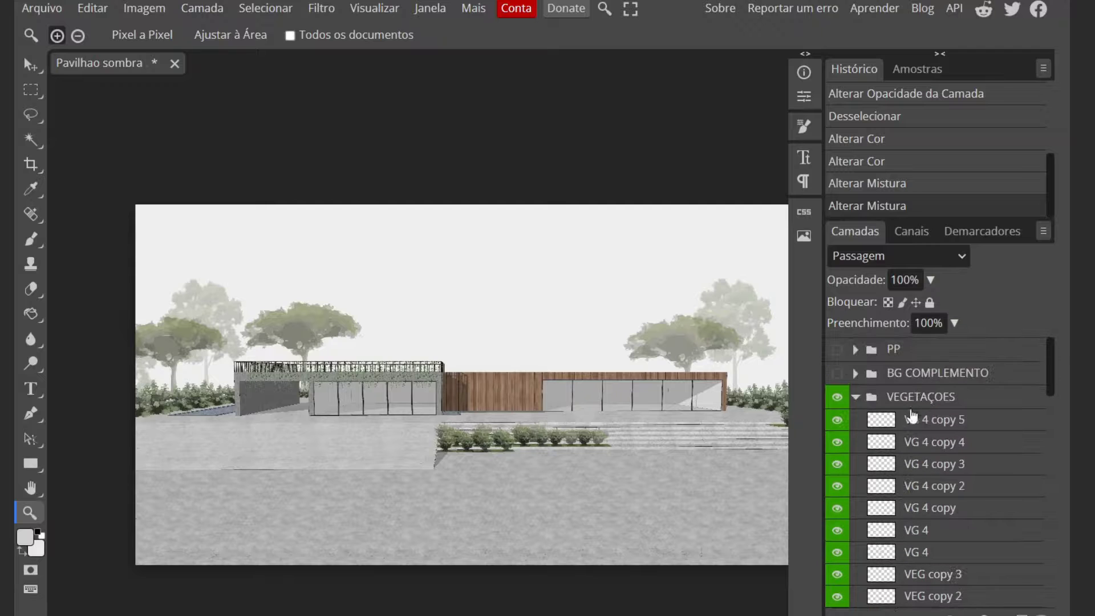
pyautogui.click(856, 398)
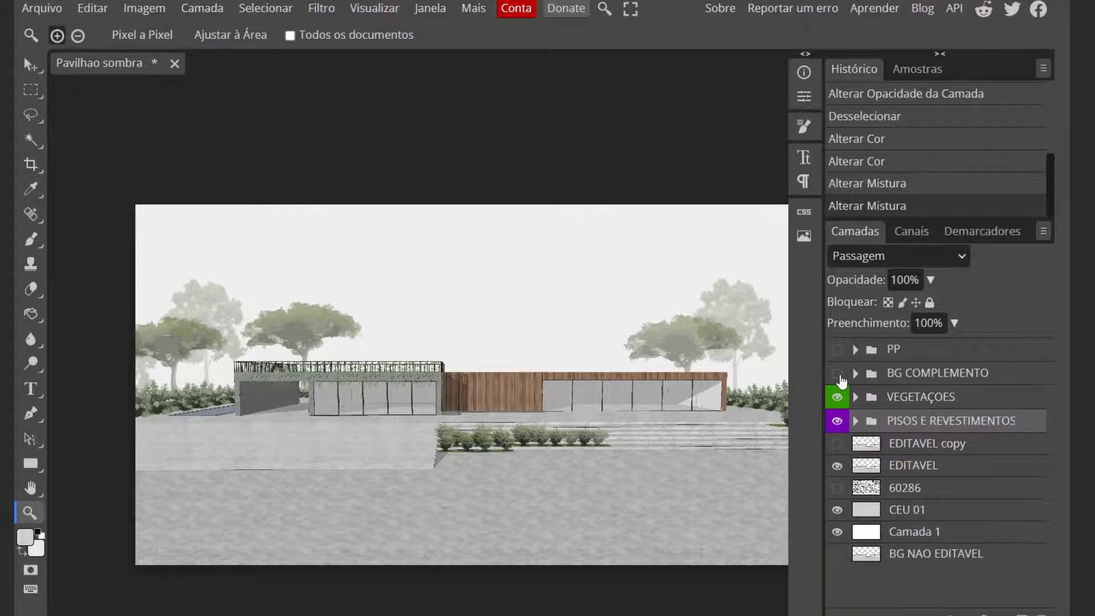
# Step: Show the BG COMPLEMENTO group and inspect its foreground palm leaves and flock of birds
pyautogui.click(836, 374)
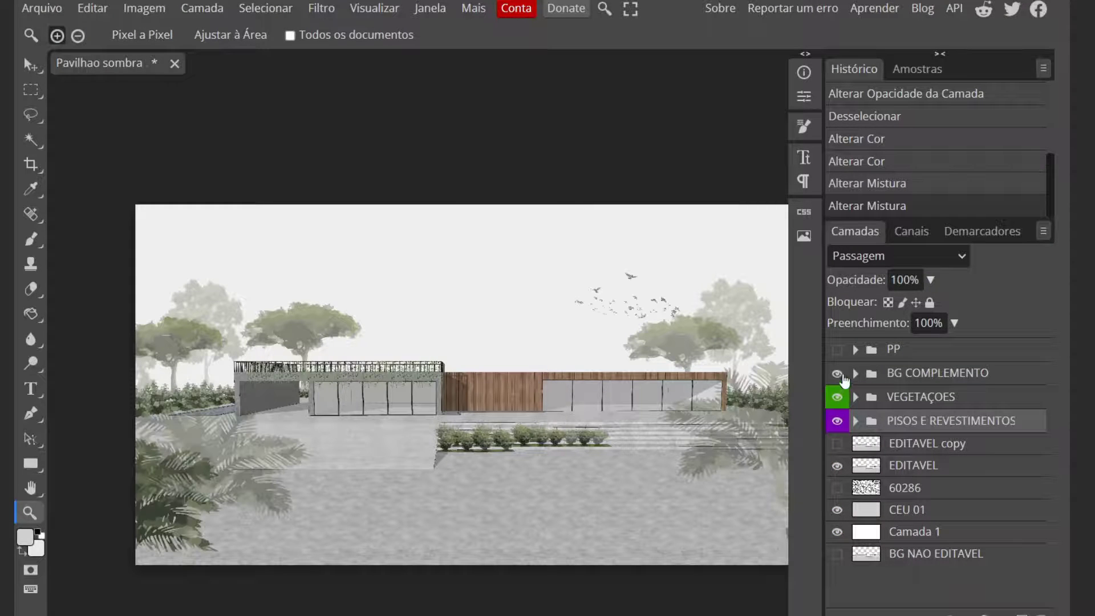
pyautogui.click(201, 519)
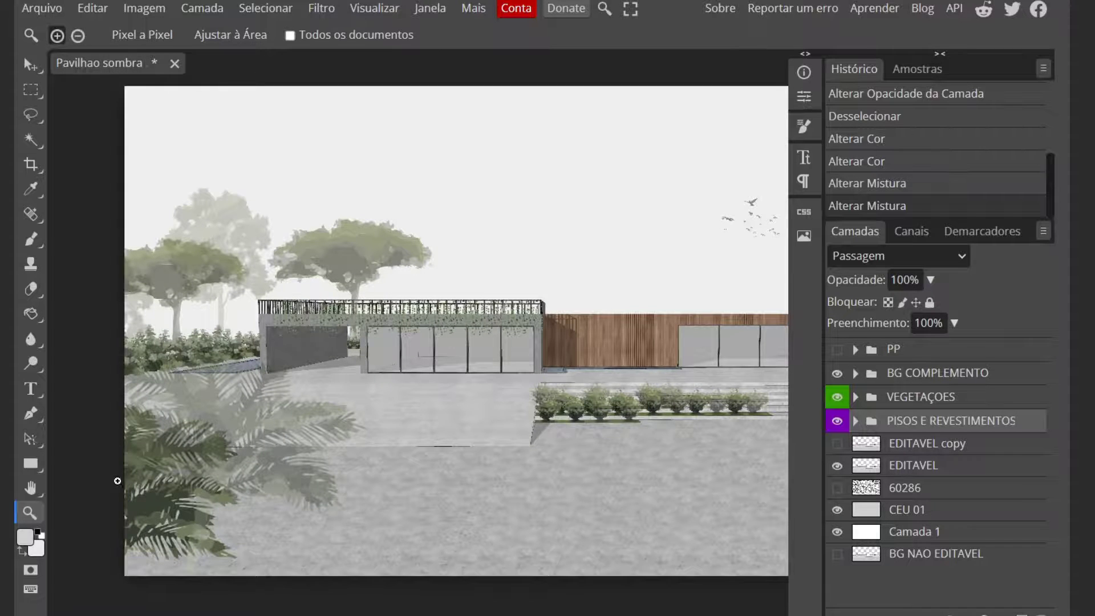
pyautogui.keyDown('alt'); pyautogui.click(298, 411); pyautogui.keyUp('alt')
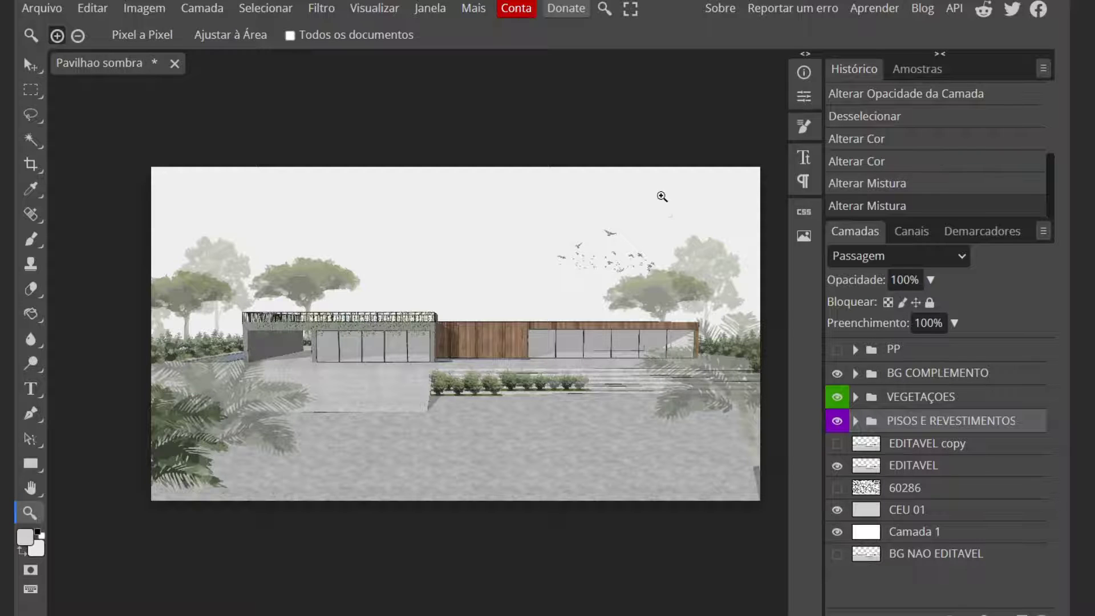
pyautogui.scroll(5, 612, 258)
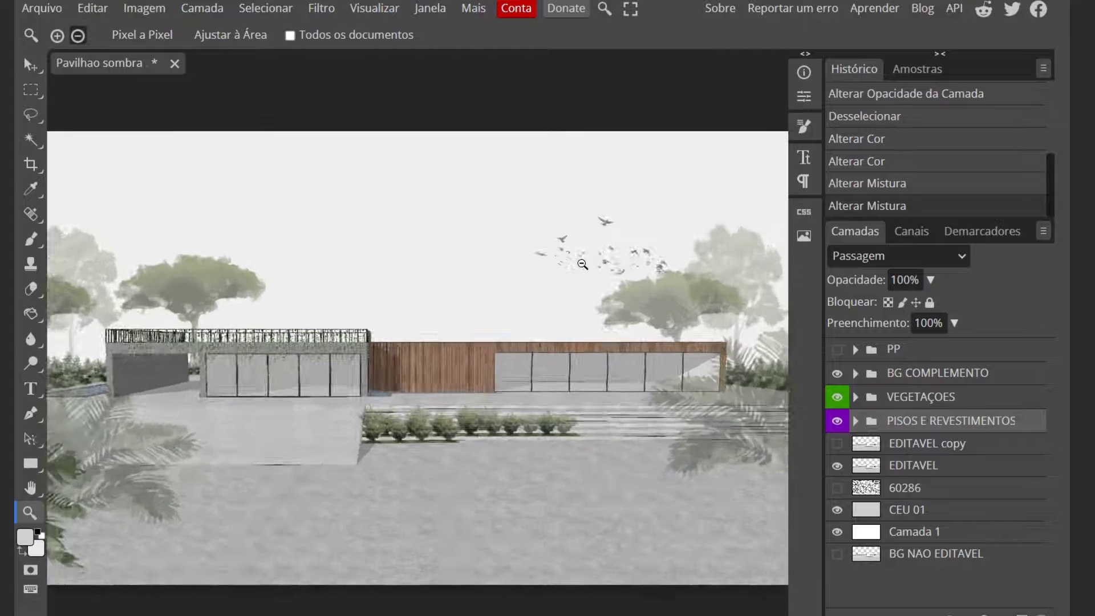
pyautogui.scroll(-5, 638, 252)
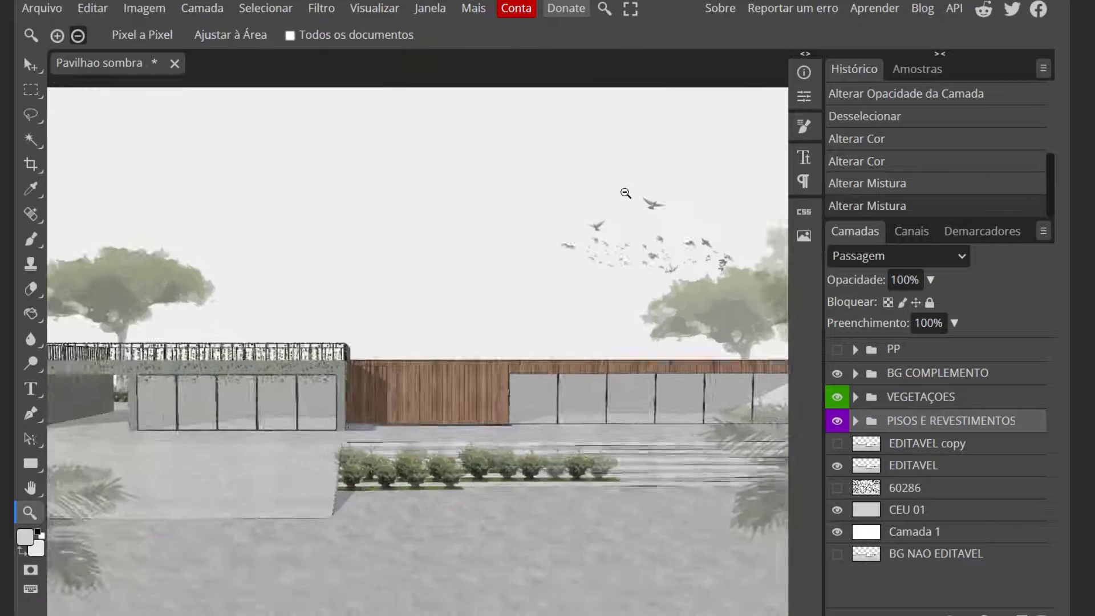
# Step: Show the 60286 texture layer and inspect its effect on the sky, up close and in the overall view
pyautogui.click(837, 488)
pyautogui.scroll(4, 422, 205)
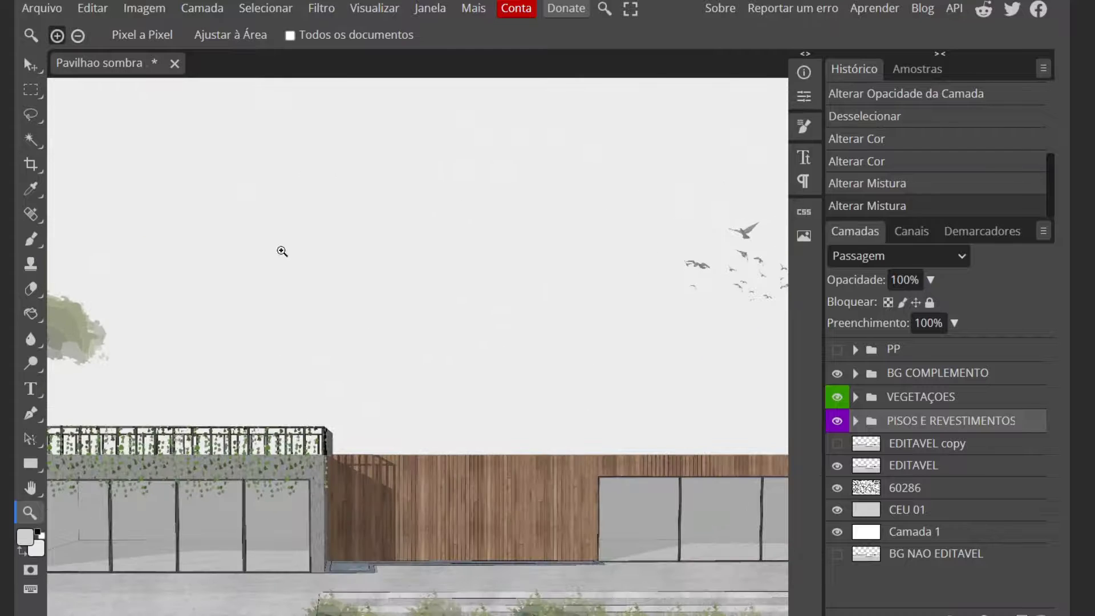
pyautogui.scroll(-4, 433, 306)
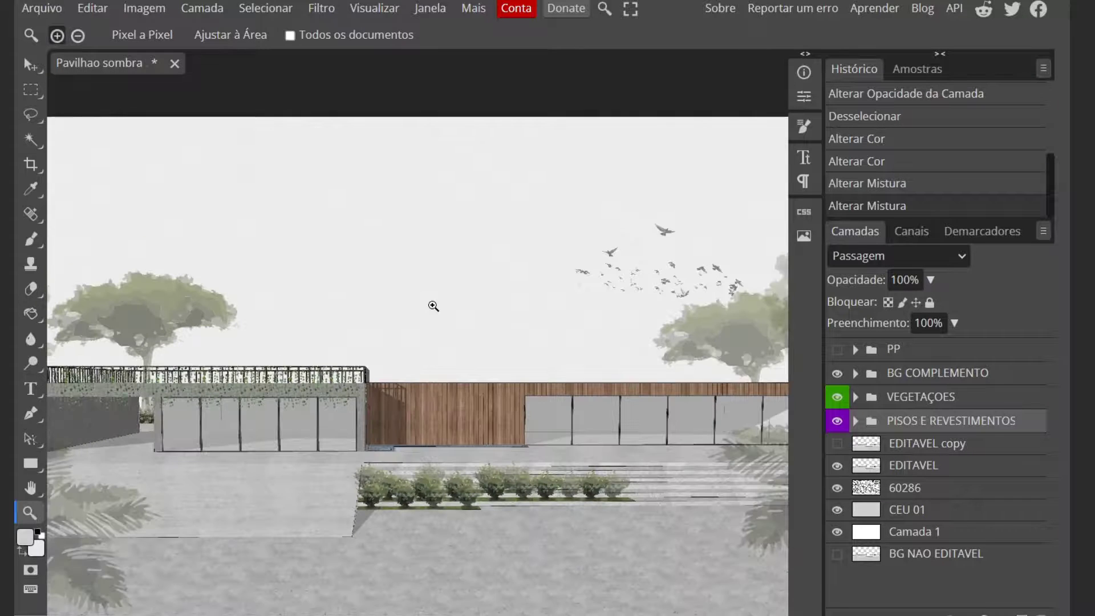
pyautogui.keyDown('alt'); pyautogui.click(409, 307); pyautogui.keyUp('alt')
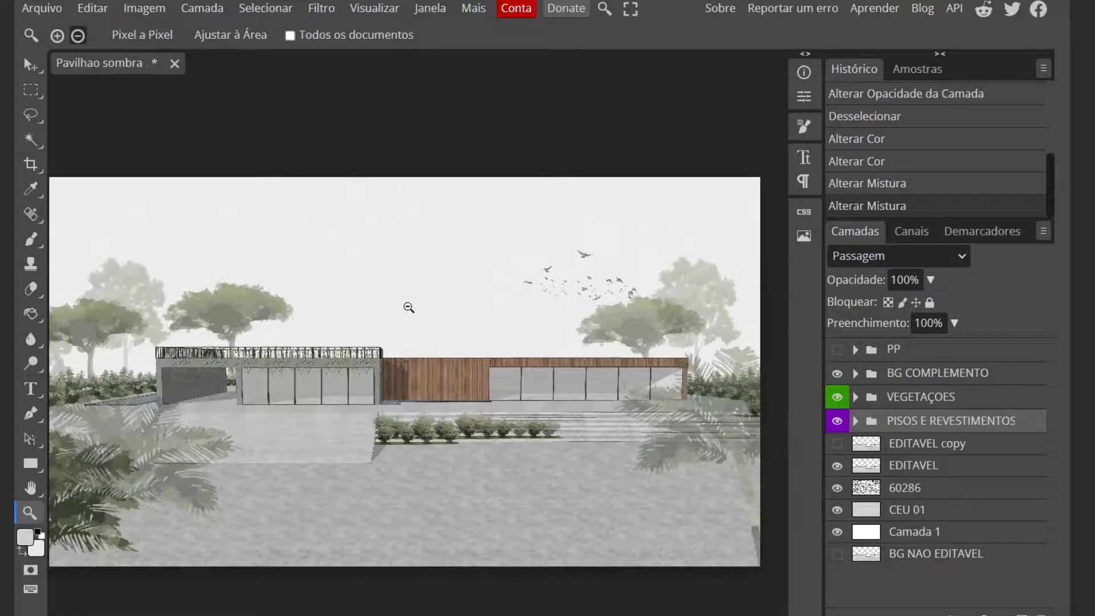
pyautogui.scroll(8, 434, 320)
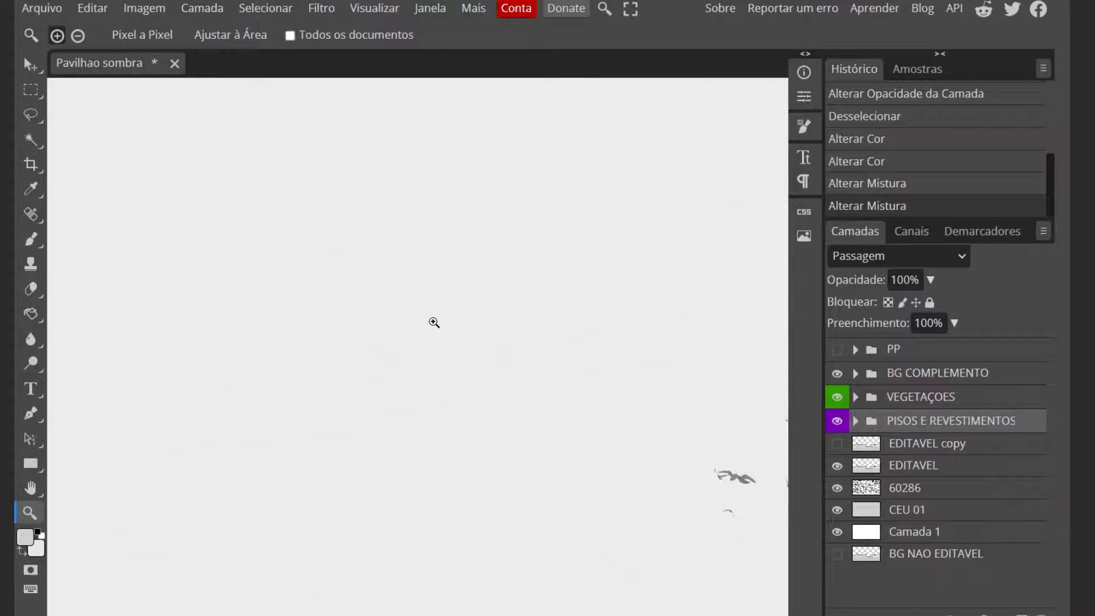
pyautogui.scroll(-8, 434, 322)
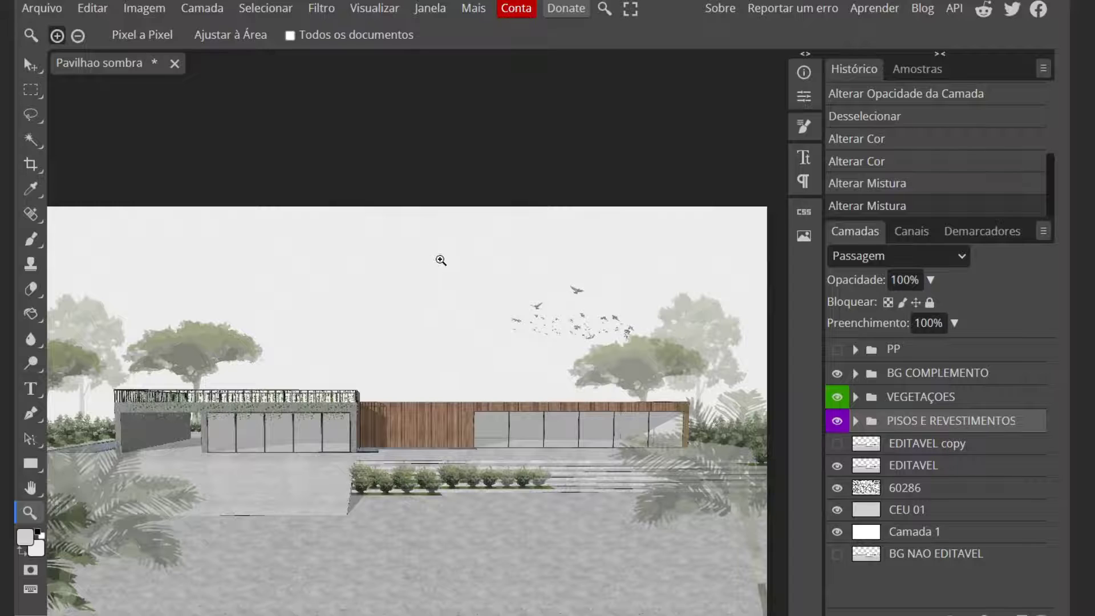
pyautogui.scroll(-1, 473, 365)
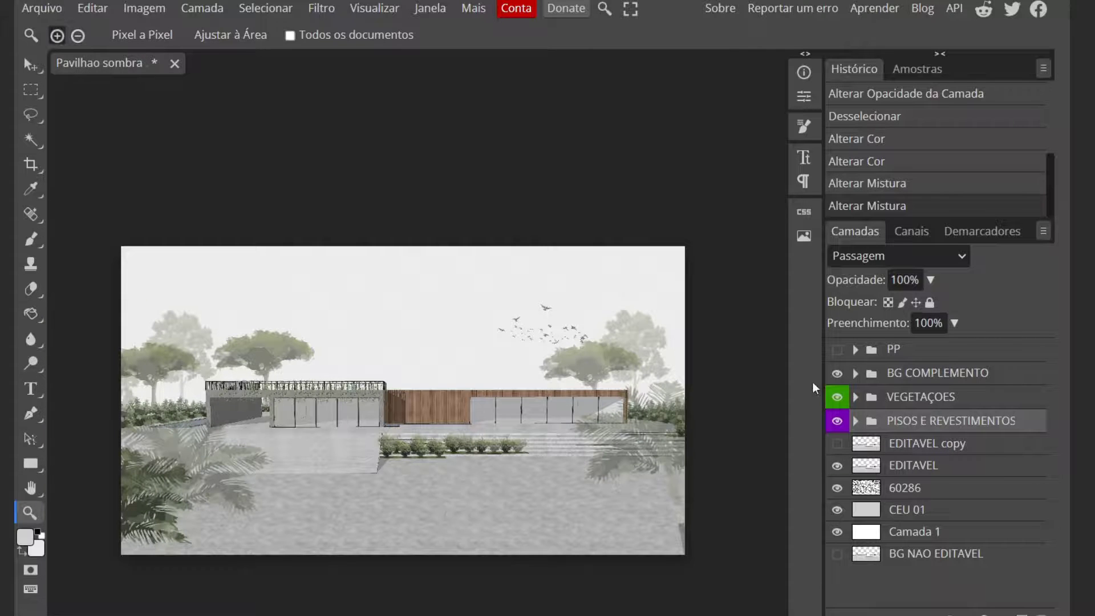
# Step: Show the PP group and inspect its human figures around the concrete volume with the hanging plants
pyautogui.click(837, 350)
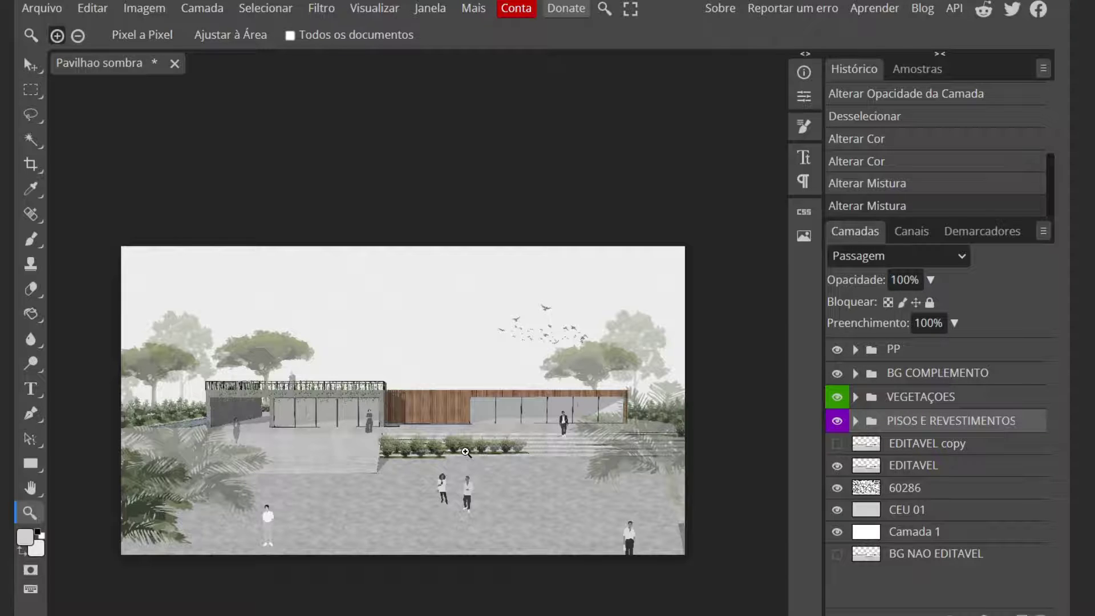
pyautogui.scroll(2, 240, 570)
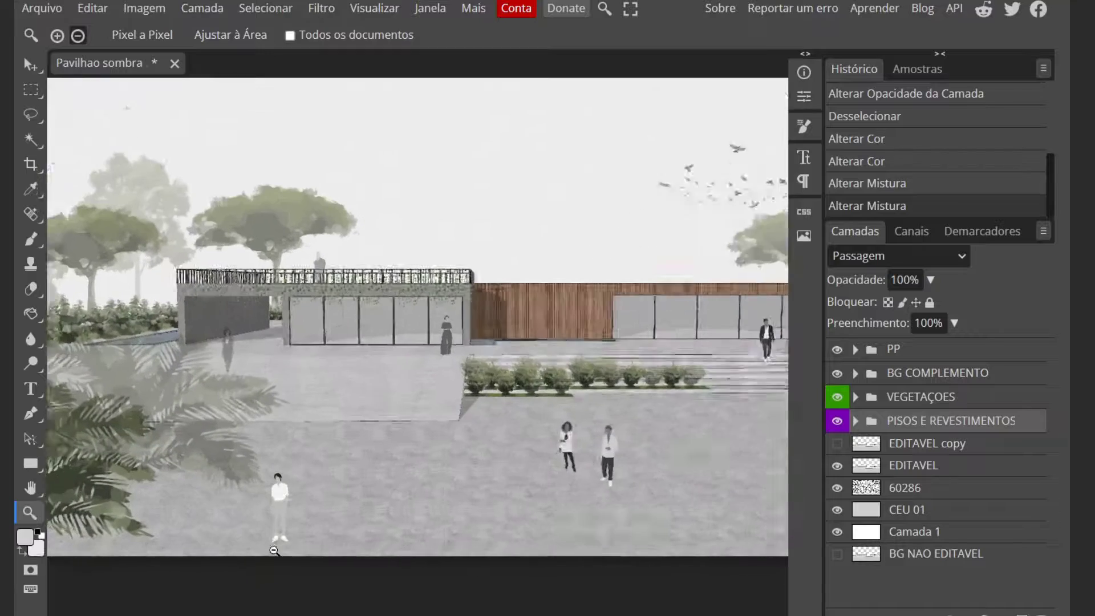
pyautogui.scroll(3, 285, 257)
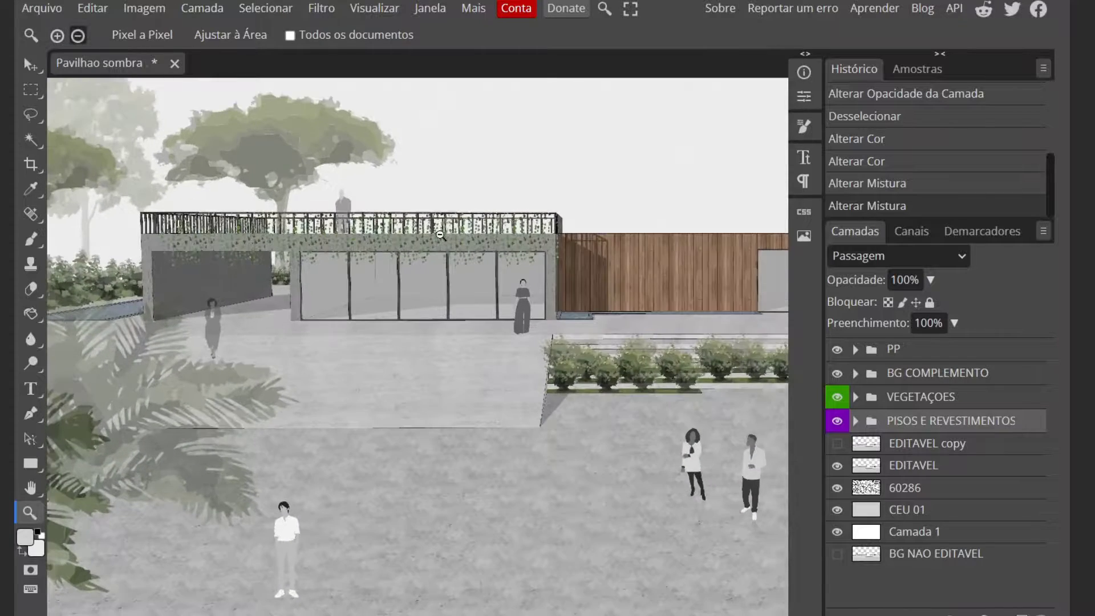
pyautogui.scroll(4, 240, 240)
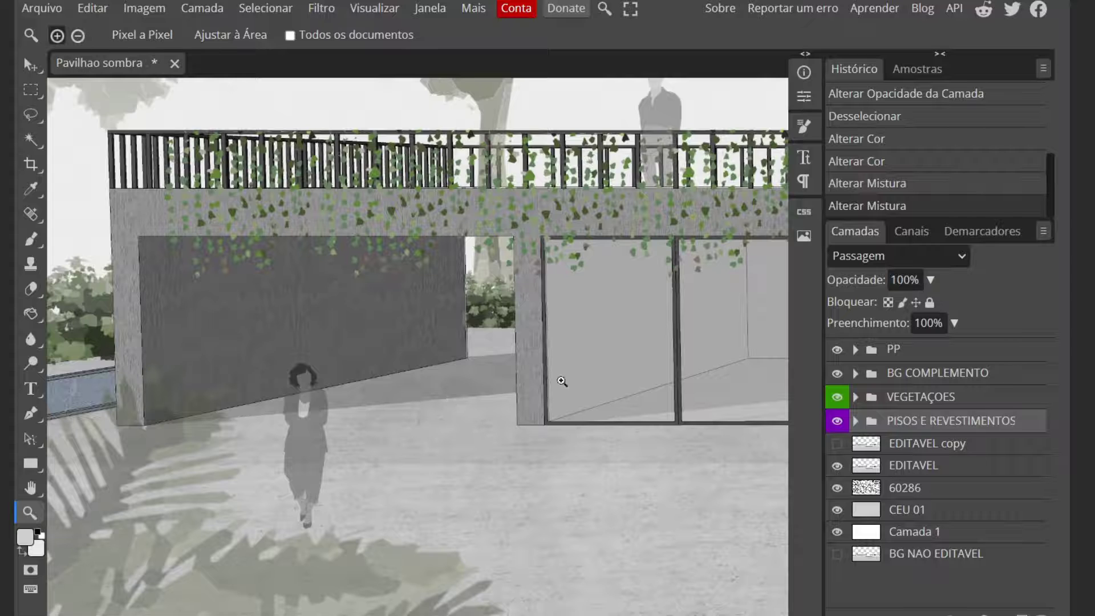
# Step: Examine the human figures along the façade, stairs and forecourt up close, and review the whole perspective
pyautogui.press('h')
pyautogui.moveTo(589, 359); pyautogui.dragTo(343, 359)
pyautogui.moveTo(650, 377); pyautogui.dragTo(249, 346)
pyautogui.moveTo(519, 261); pyautogui.dragTo(279, 269)
pyautogui.moveTo(658, 297); pyautogui.dragTo(372, 297)
pyautogui.moveTo(731, 293); pyautogui.dragTo(306, 286)
pyautogui.moveTo(557, 285); pyautogui.dragTo(460, 286)
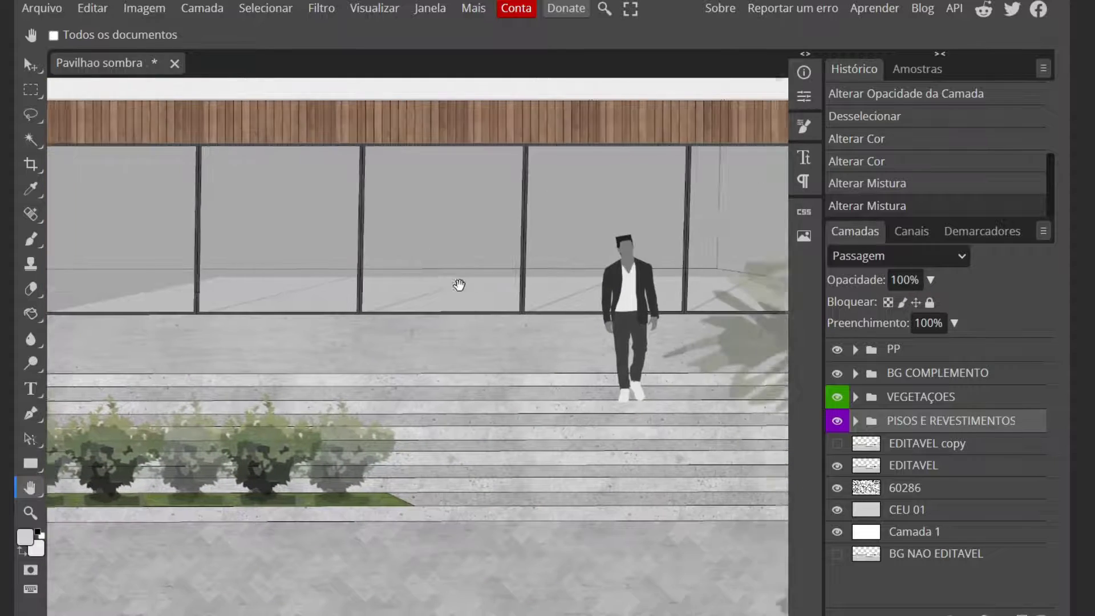
pyautogui.moveTo(588, 308); pyautogui.dragTo(476, 310)
pyautogui.moveTo(261, 397); pyautogui.dragTo(458, 324)
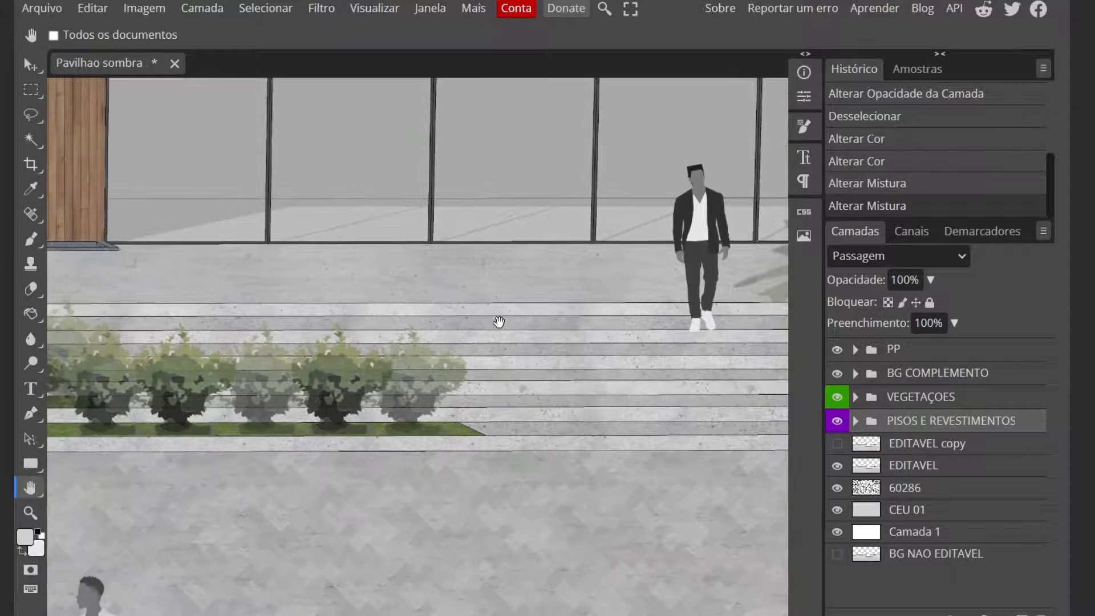
pyautogui.moveTo(513, 362); pyautogui.dragTo(571, 171)
pyautogui.moveTo(57, 570); pyautogui.dragTo(260, 463)
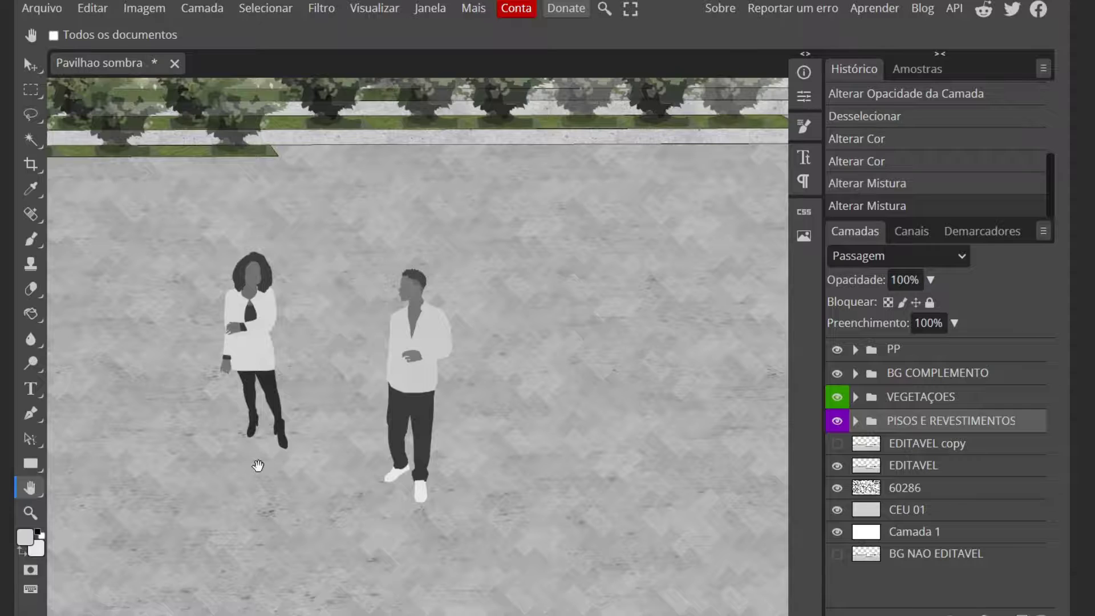
pyautogui.press('z')
pyautogui.scroll(-8, 301, 348)
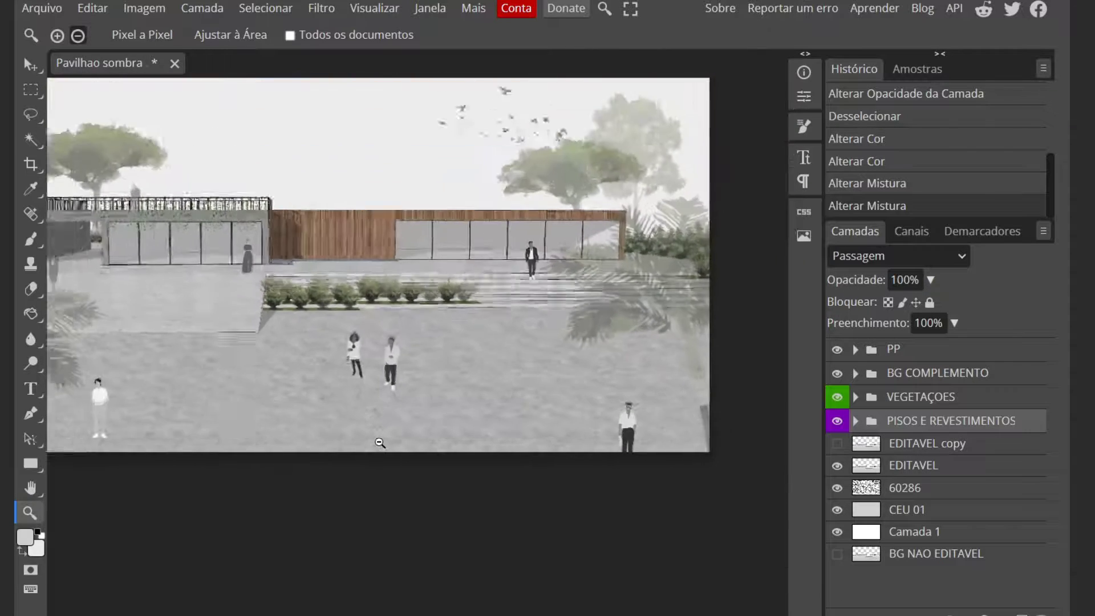
pyautogui.scroll(2, 385, 408)
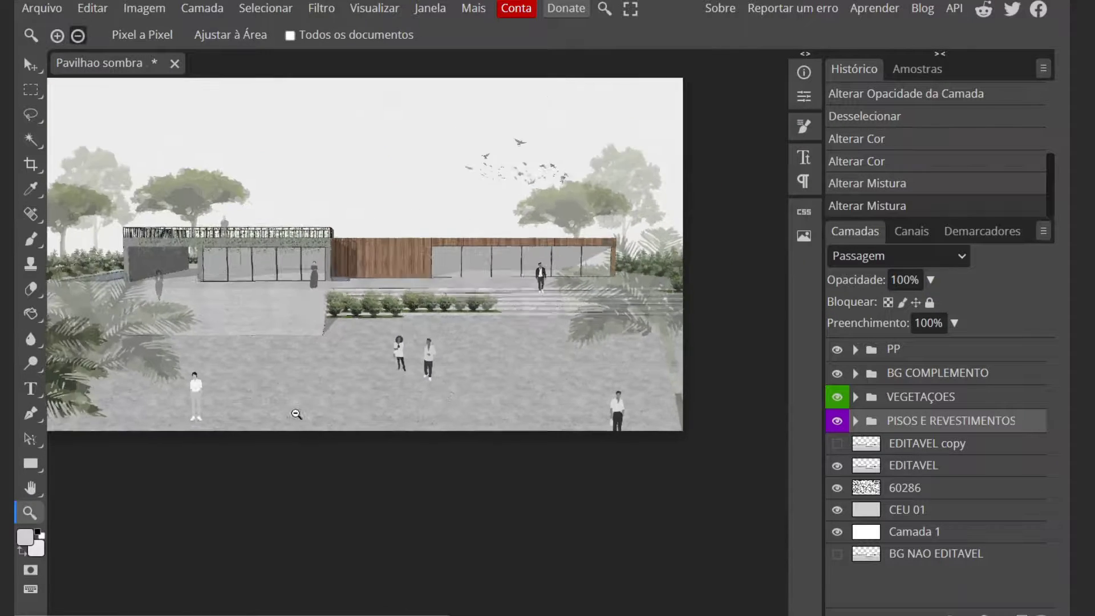
pyautogui.press('alt')
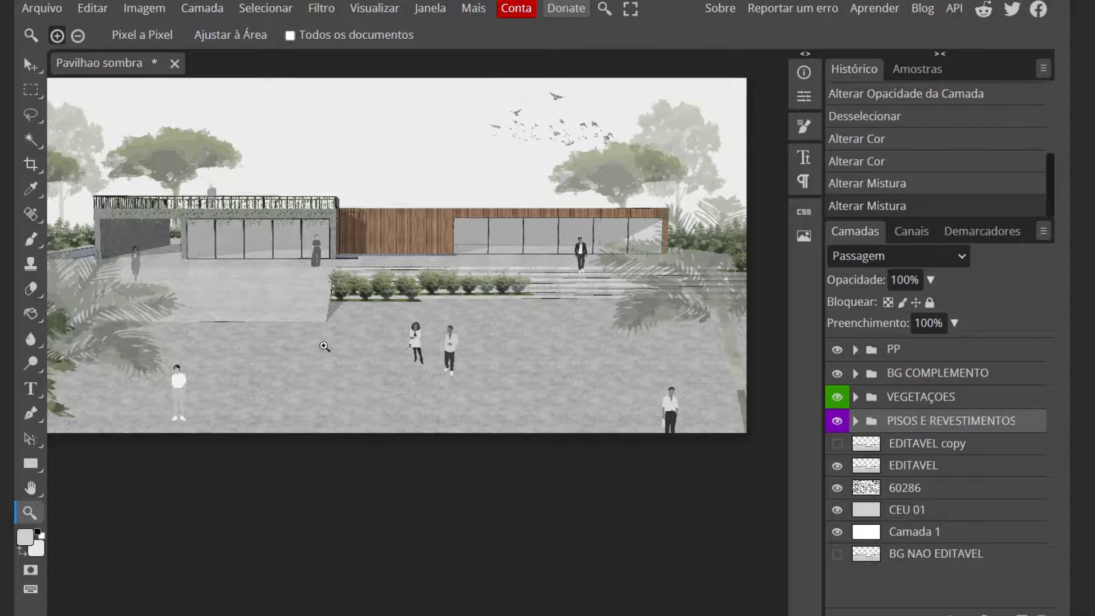
pyautogui.keyDown('alt'); pyautogui.click(455, 319); pyautogui.keyUp('alt')
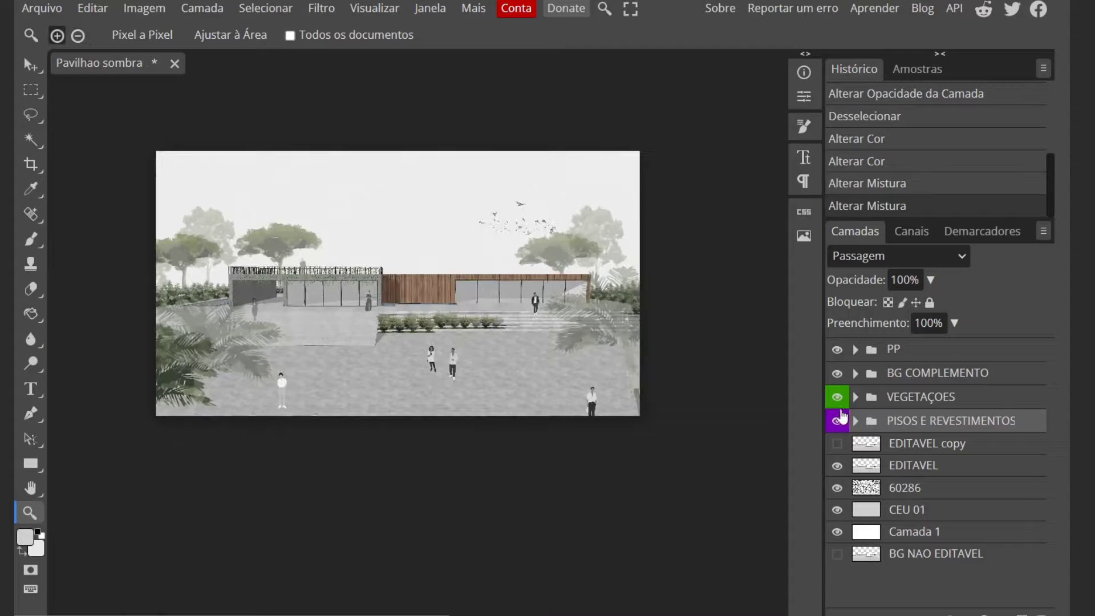
# Step: Hide the BG COMPLEMENTO, PP and VEGETAÇOES groups, and compare the scene with PISOS E REVESTIMENTOS hidden and shown
pyautogui.click(837, 374)
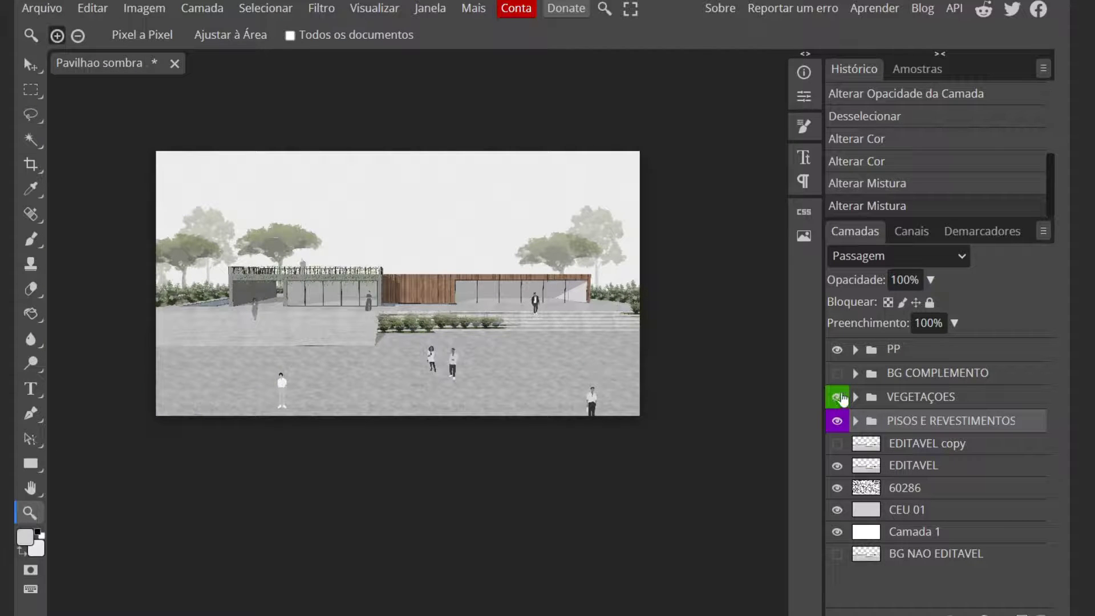
pyautogui.click(836, 351)
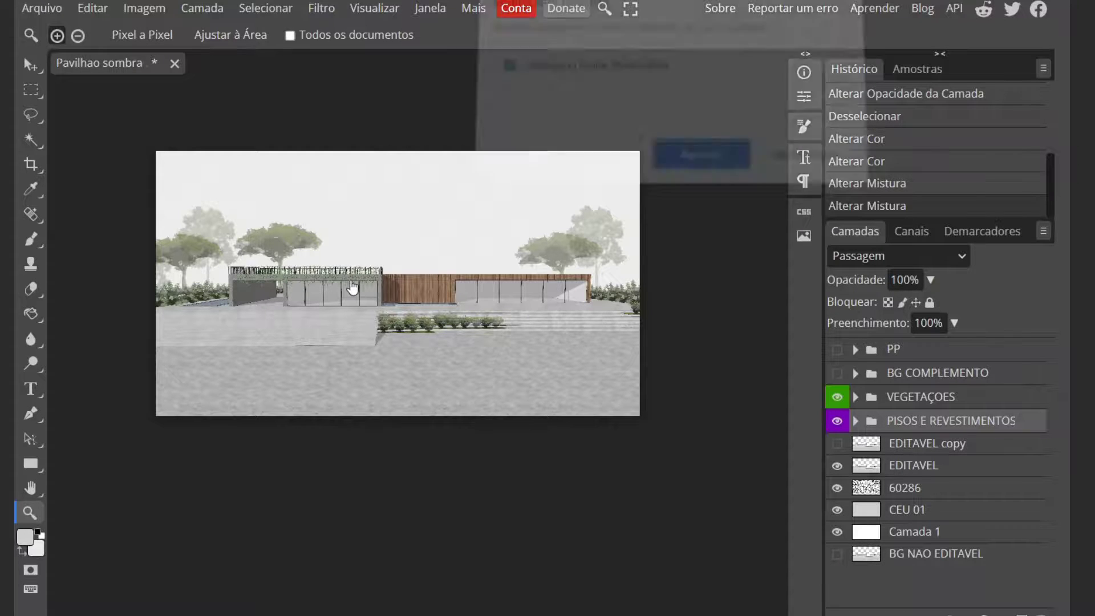
pyautogui.click(697, 171)
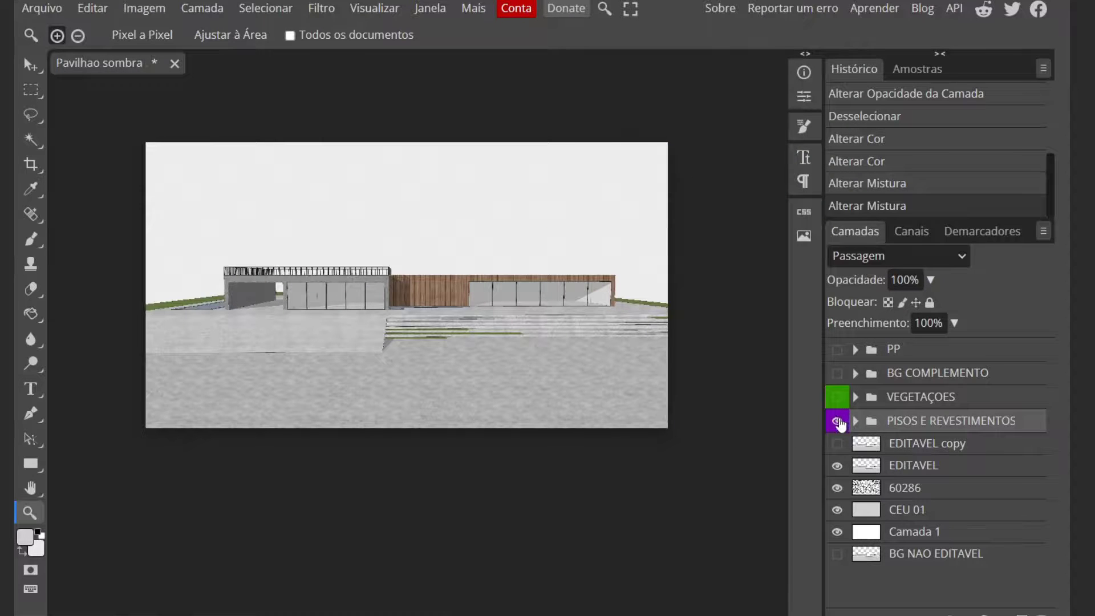
pyautogui.click(837, 420)
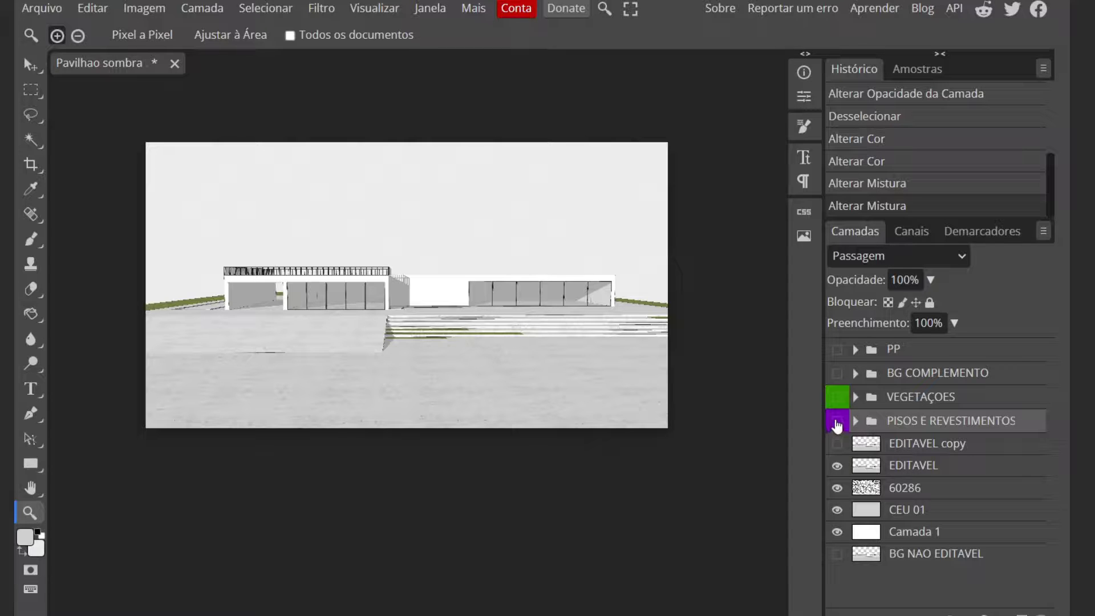
pyautogui.click(837, 422)
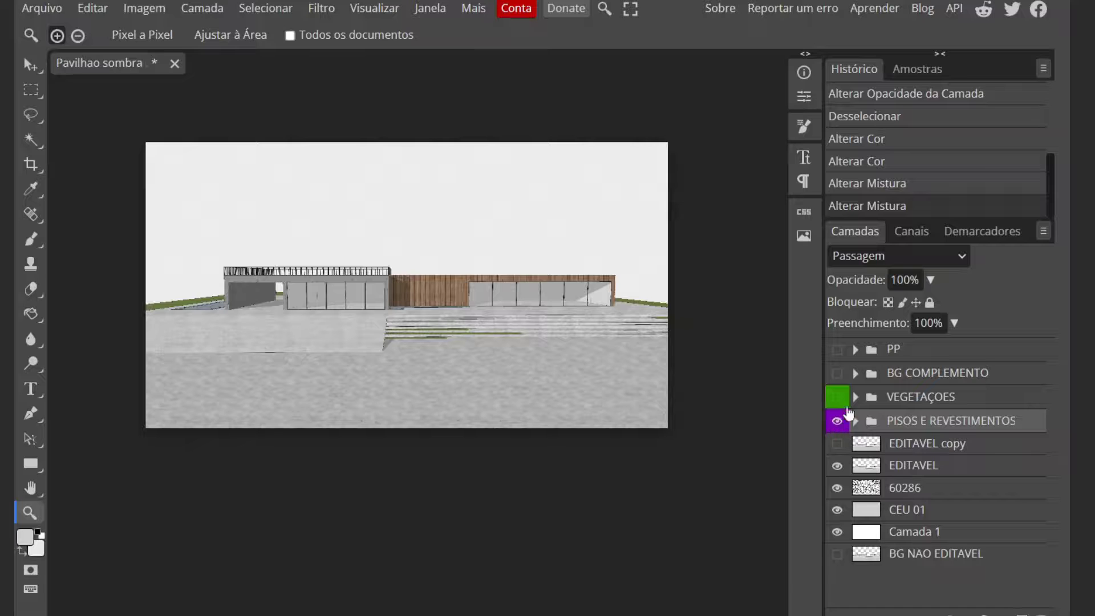
# Step: Show the VEGETAÇOES, BG COMPLEMENTO and PP groups again, one after another
pyautogui.click(838, 397)
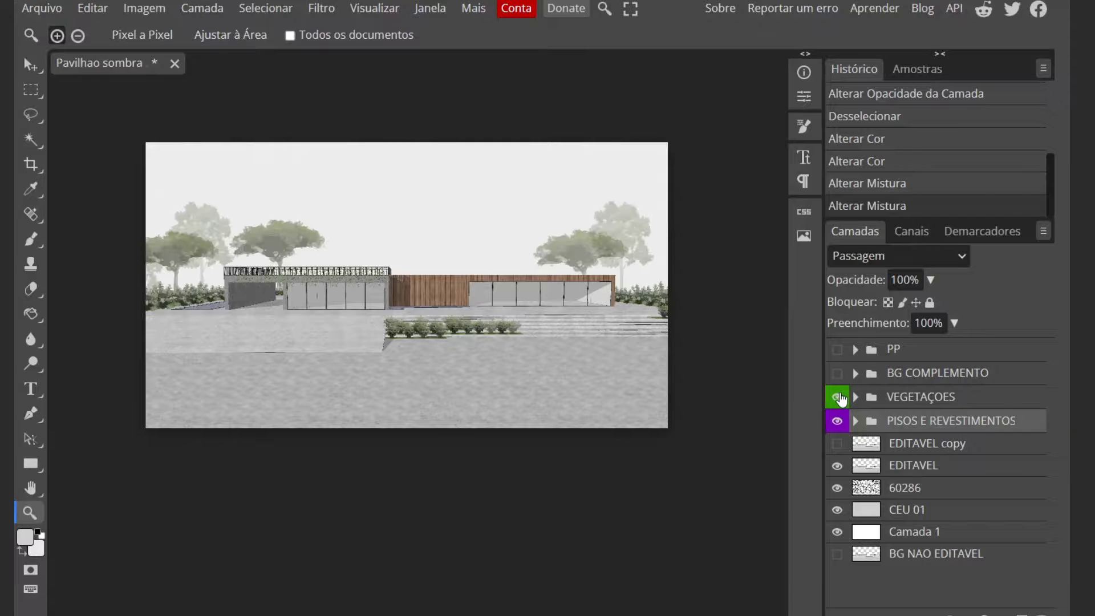
pyautogui.click(837, 374)
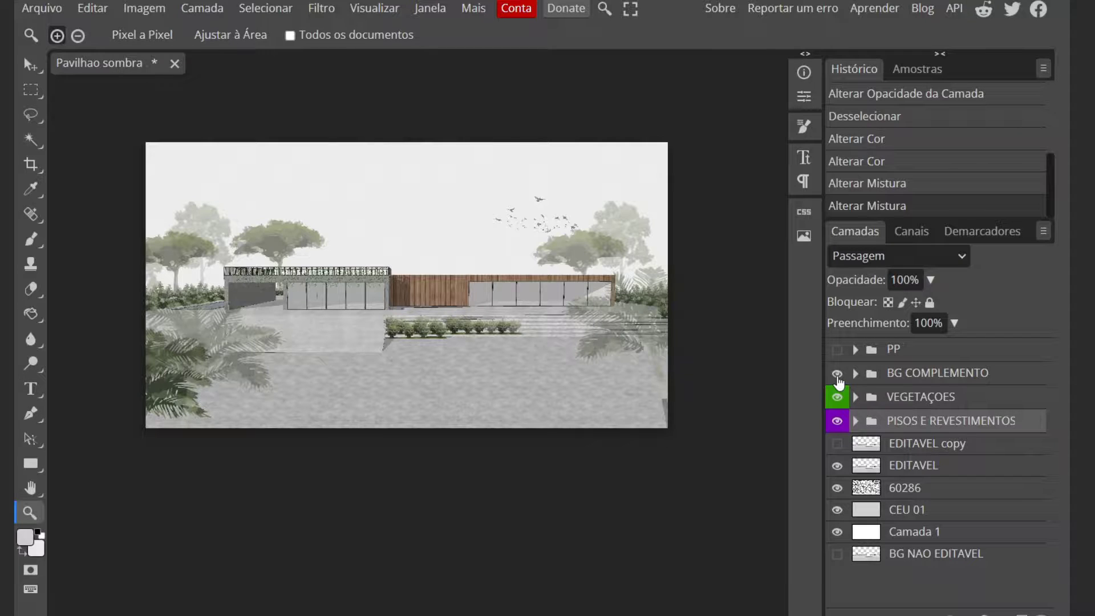
pyautogui.click(838, 349)
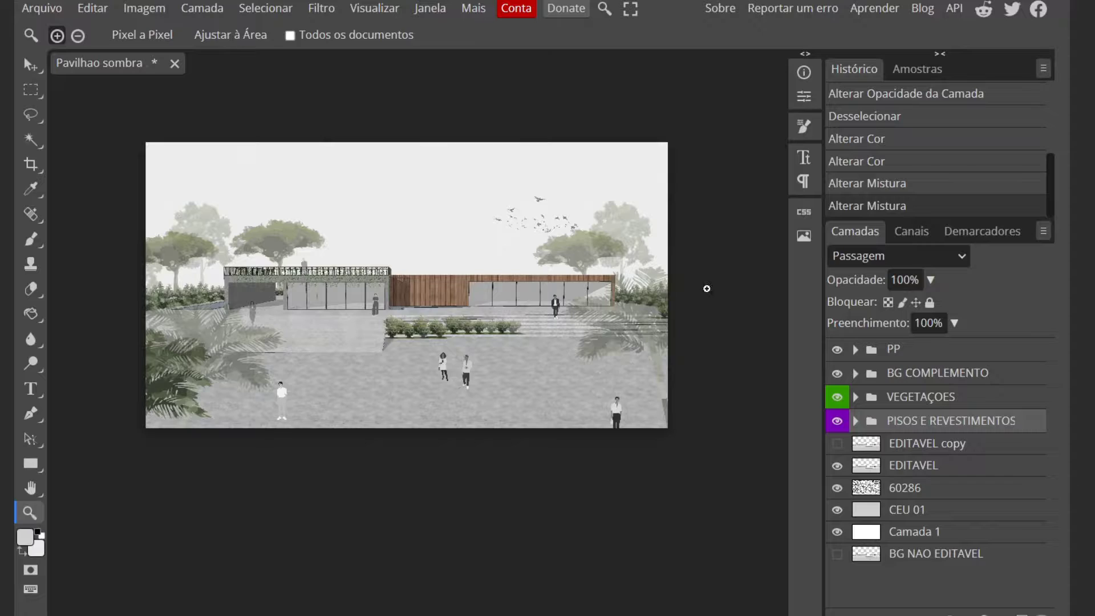
# Step: Inspect both halves of the composed pavilion perspective up close and review the overall image
pyautogui.scroll(6, 276, 261)
pyautogui.scroll(-6, 276, 261)
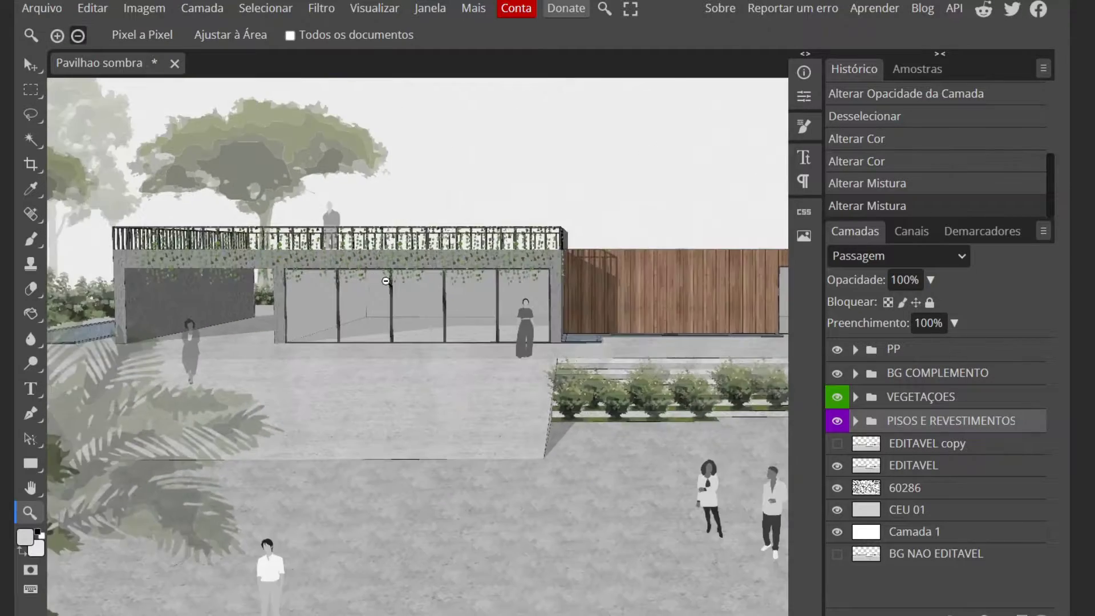
pyautogui.scroll(2, 686, 302)
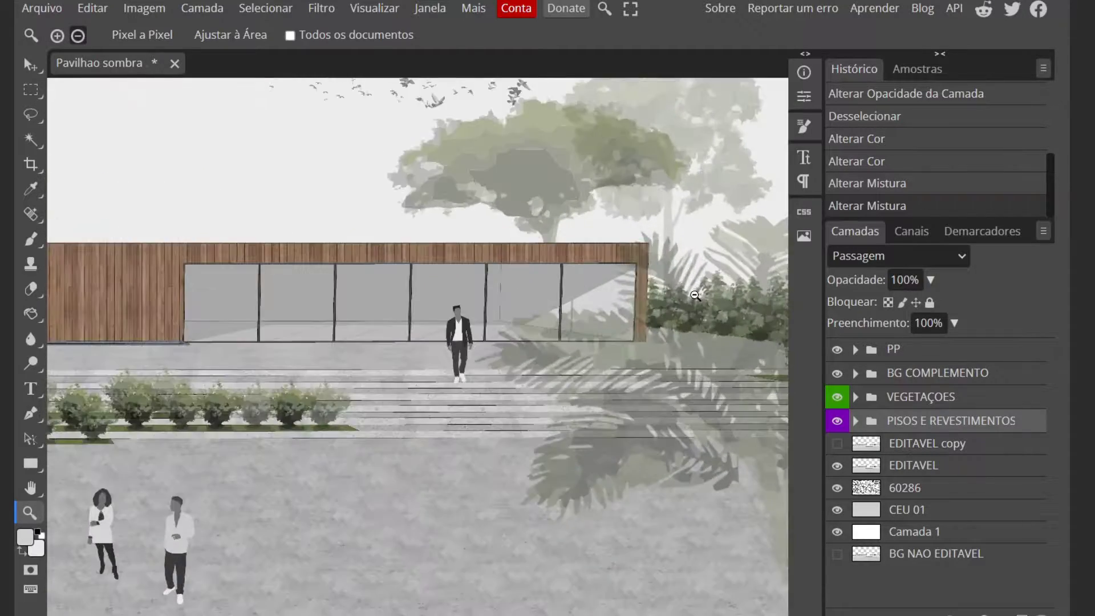
pyautogui.scroll(-1, 655, 278)
pyautogui.scroll(-1, 655, 277)
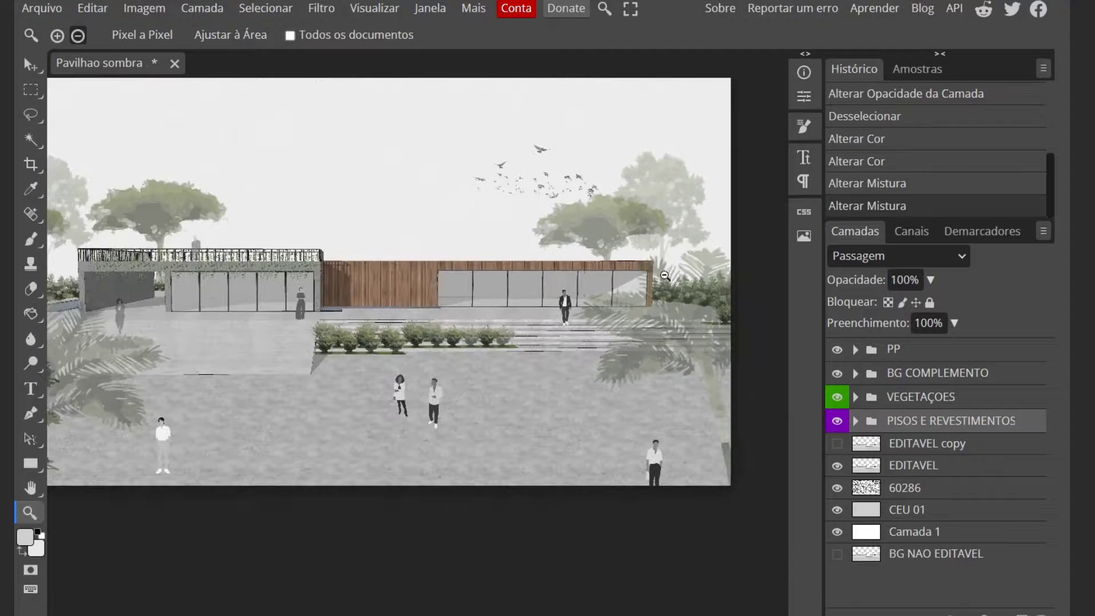
pyautogui.scroll(-1, 682, 275)
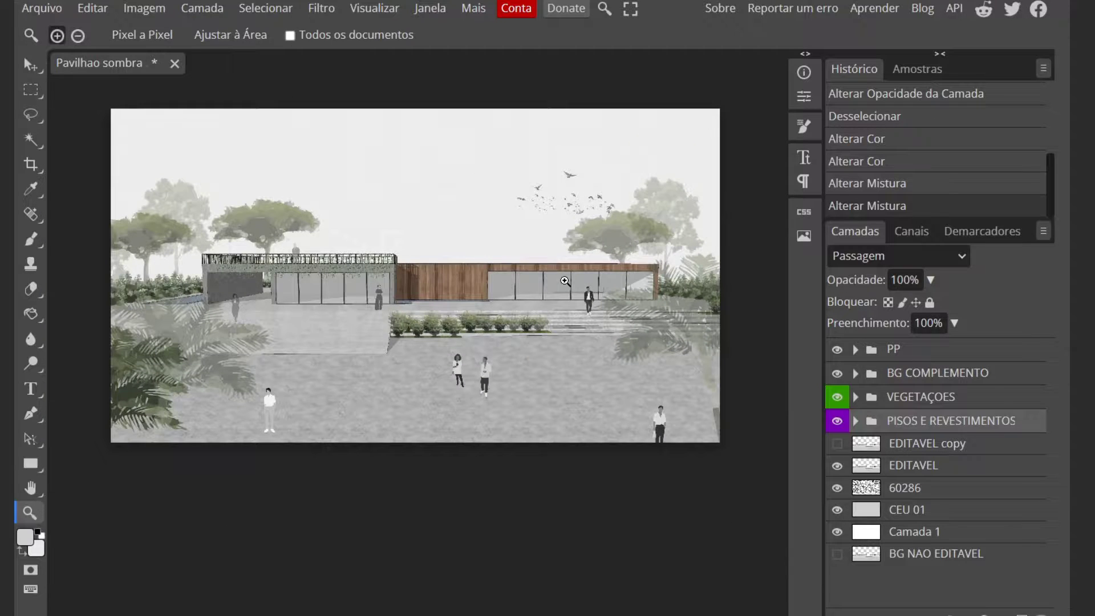